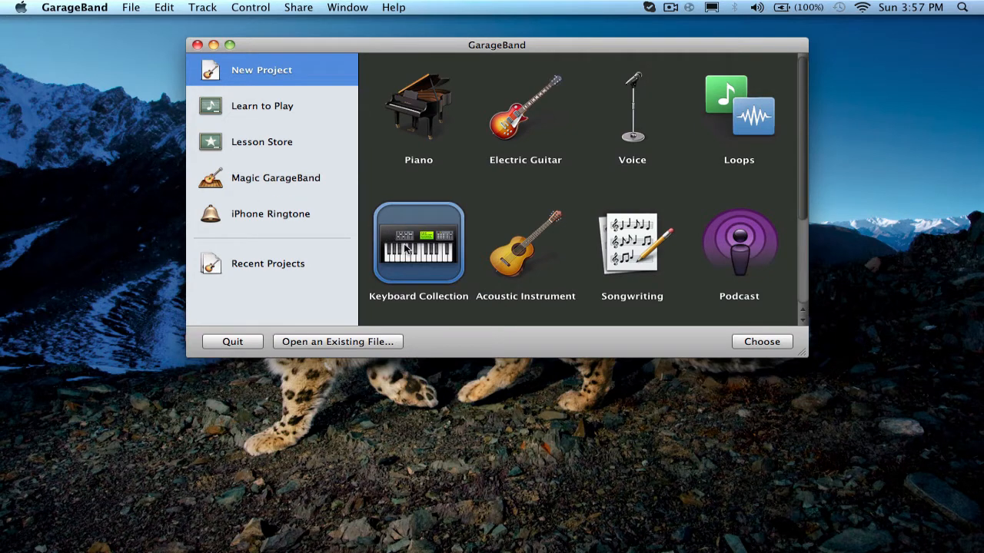
{"action": "left_click", "coordinate": [410, 137]}
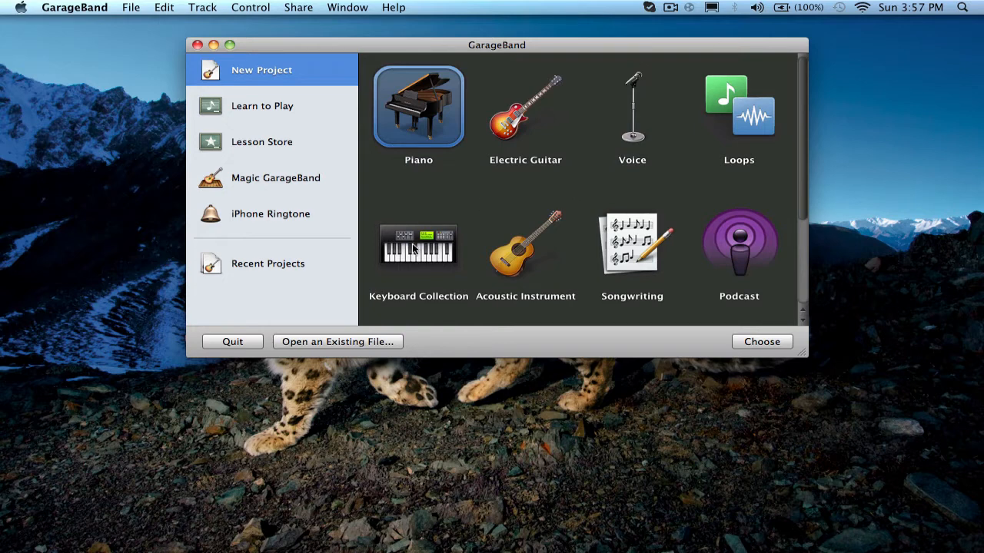
{"action": "scroll", "coordinate": [422, 201], "scroll_direction": "down", "scroll_amount": 4}
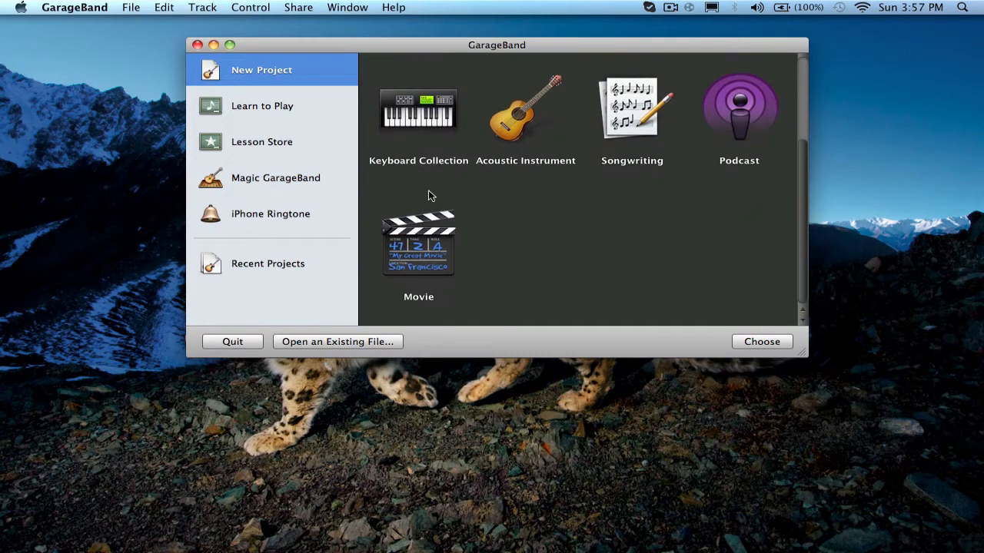
{"action": "scroll", "coordinate": [428, 192], "scroll_direction": "up", "scroll_amount": 4}
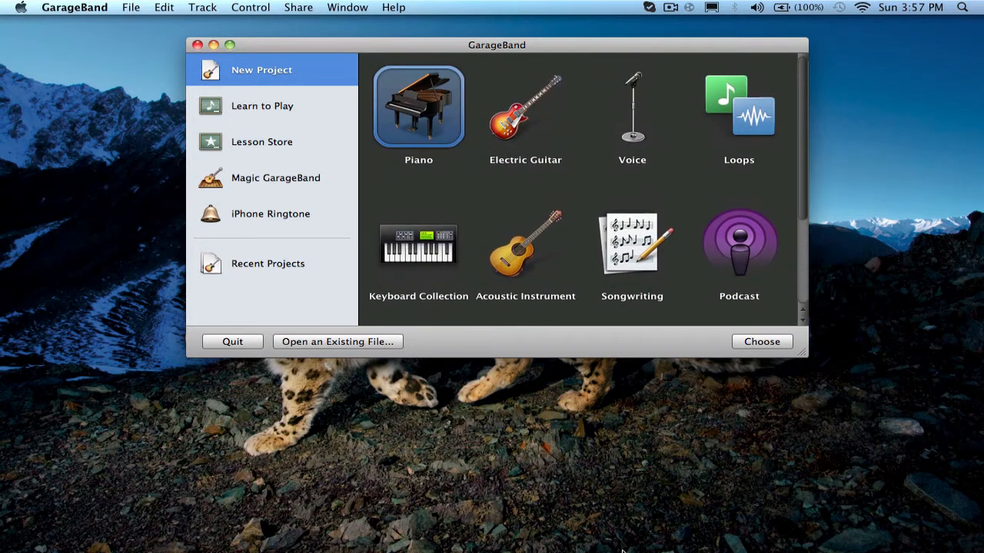
Quit the photo viewer, QuickTime Player and Google Chrome running in the background.
{"action": "mouse_move", "coordinate": [632, 549]}
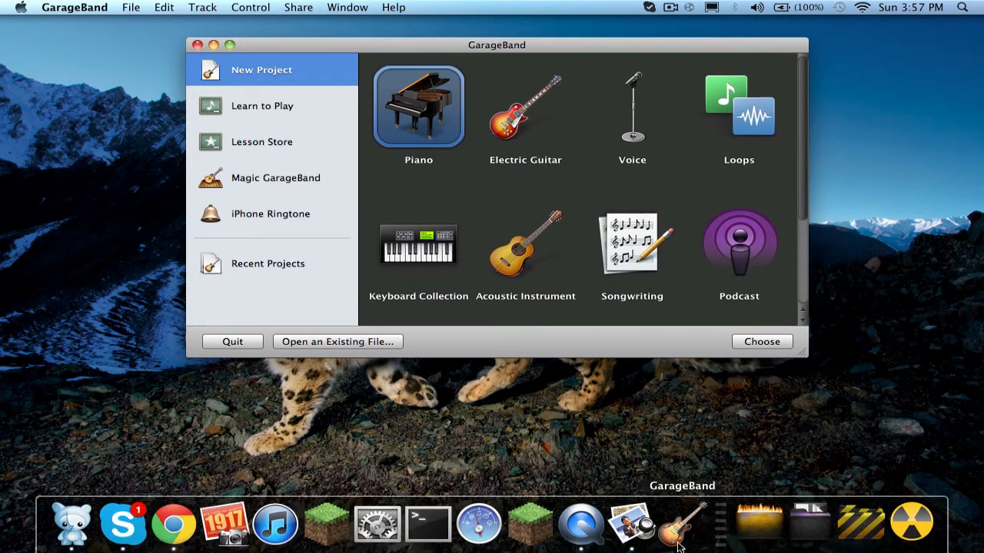
{"action": "right_click", "coordinate": [647, 547]}
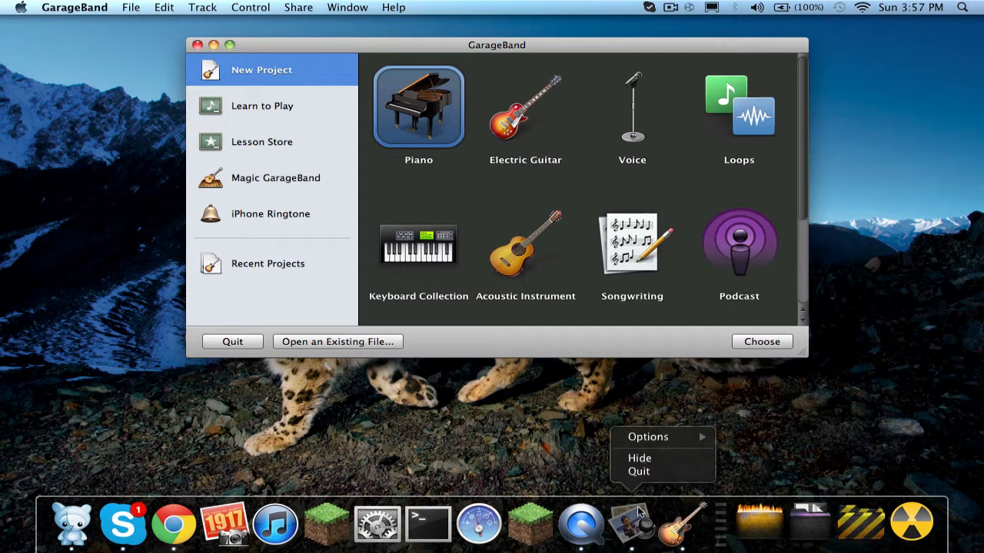
{"action": "left_click", "coordinate": [635, 472]}
{"action": "right_click", "coordinate": [628, 496]}
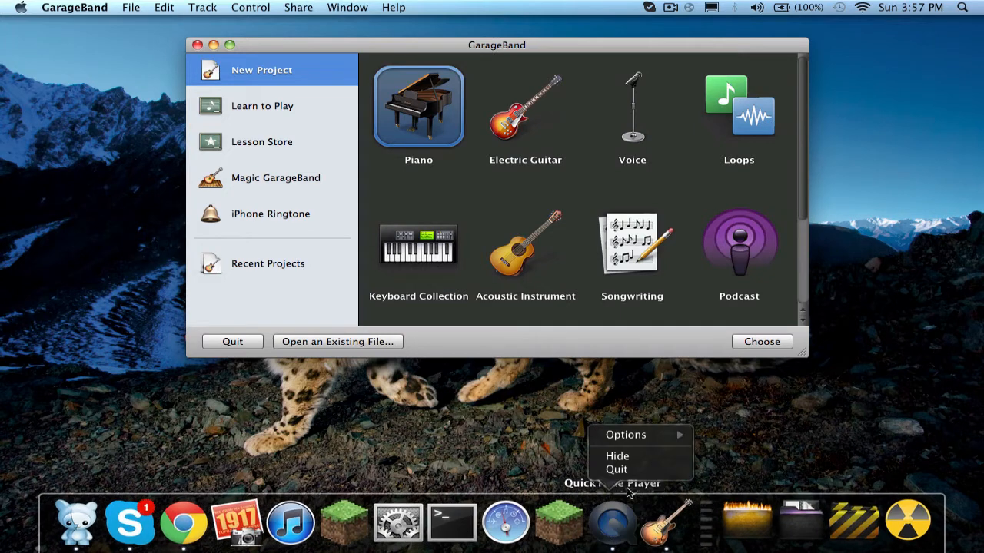
{"action": "left_click", "coordinate": [624, 472]}
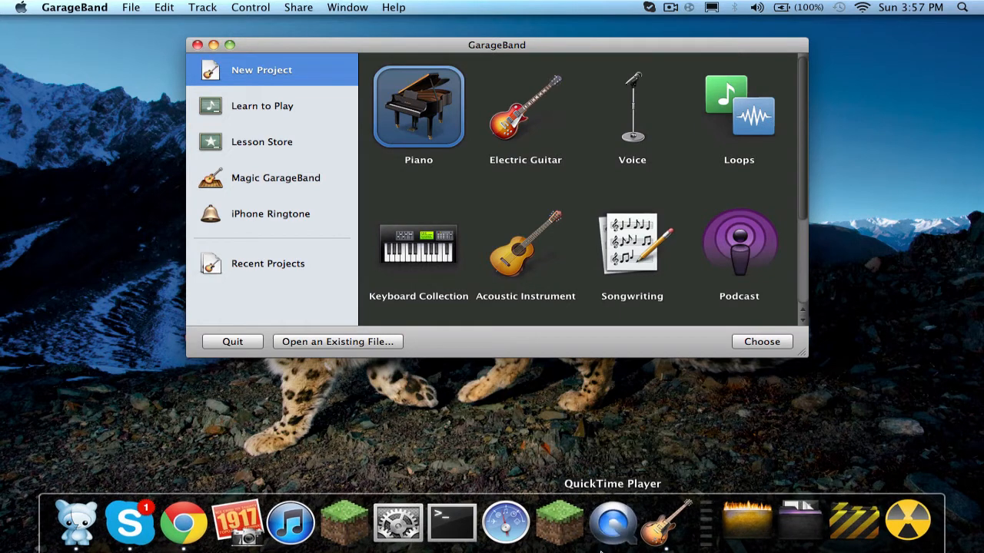
{"action": "right_click", "coordinate": [206, 534]}
{"action": "left_click", "coordinate": [201, 466]}
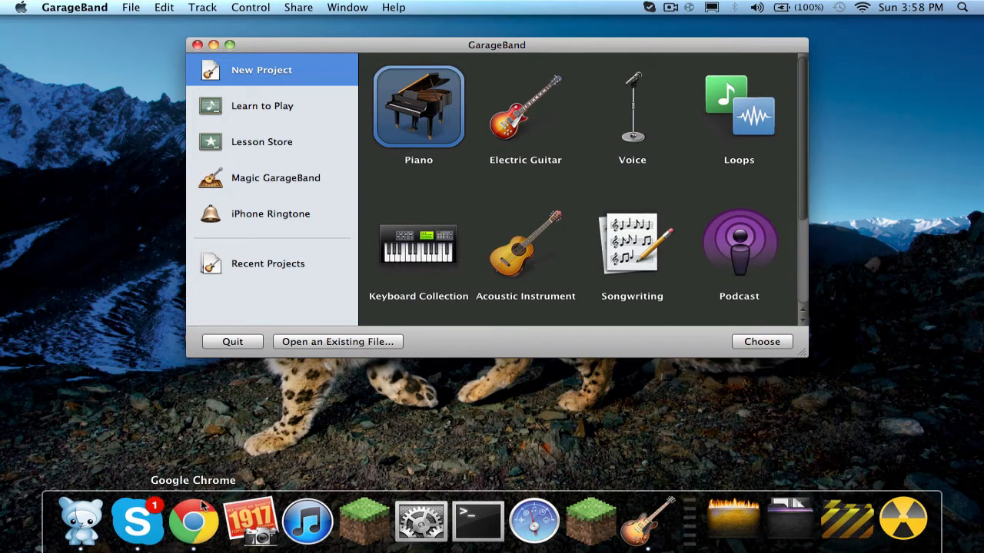
{"action": "right_click", "coordinate": [193, 523]}
{"action": "left_click", "coordinate": [215, 467]}
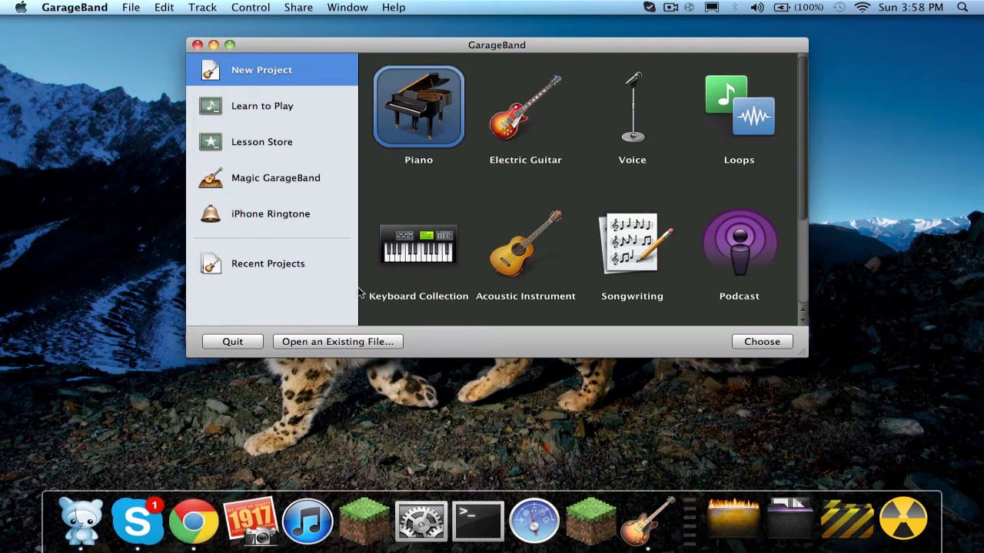
Start a new project from the Keyboard Collection template and name it Turtioral.
{"action": "left_click", "coordinate": [422, 268]}
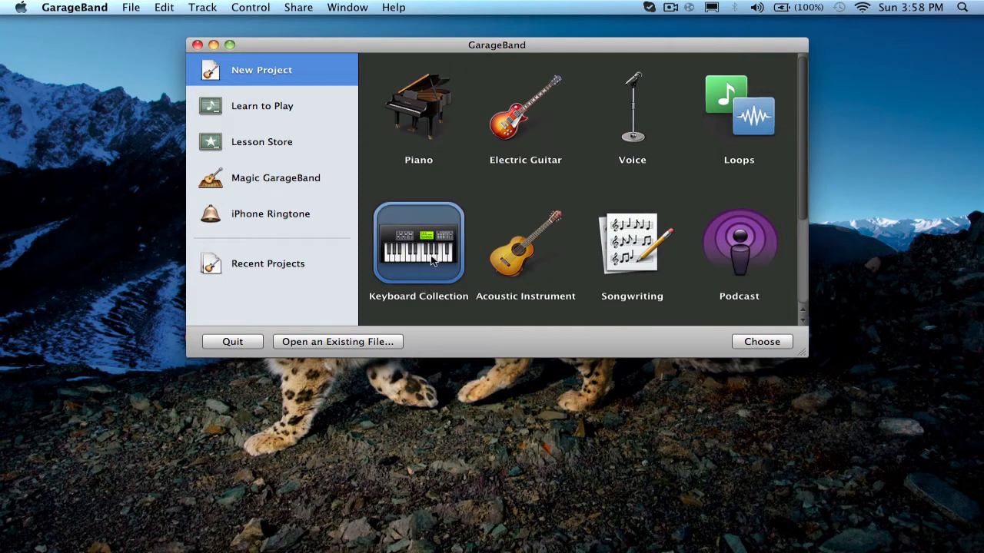
{"action": "left_click", "coordinate": [749, 344]}
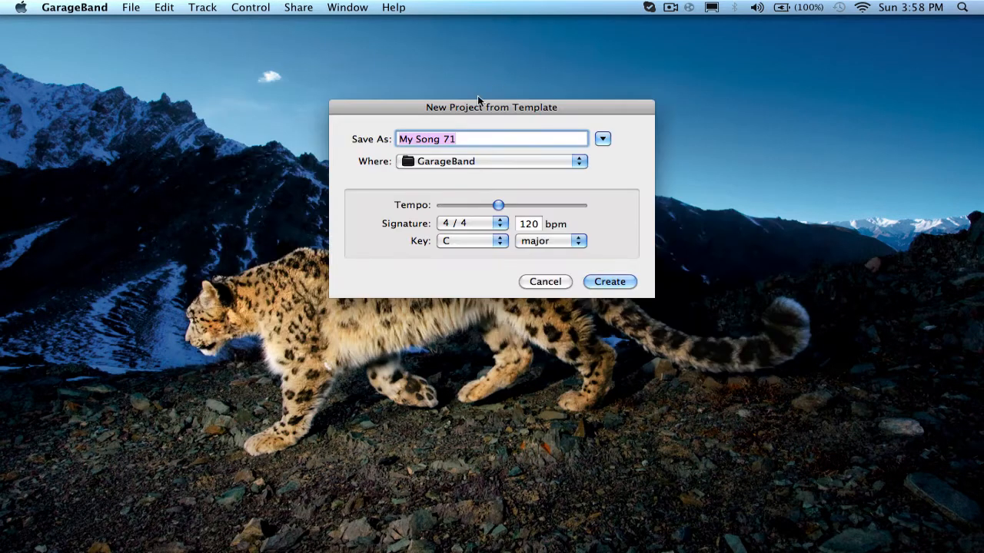
{"action": "key", "text": "BackSpace"}
{"action": "type", "text": "Tur"}
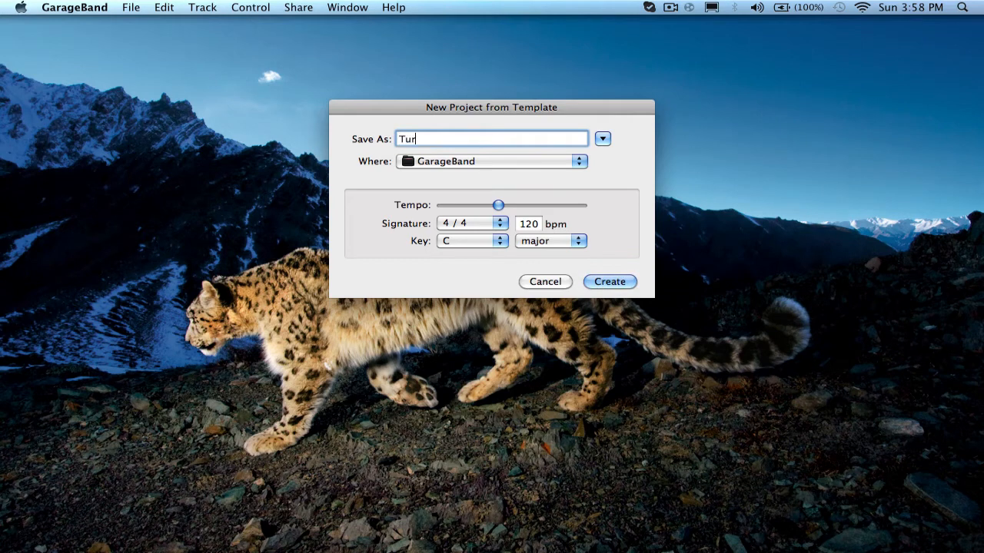
{"action": "type", "text": "tioral"}
Set the new project's tempo to 140 bpm and create the project.
{"action": "double_click", "coordinate": [535, 224]}
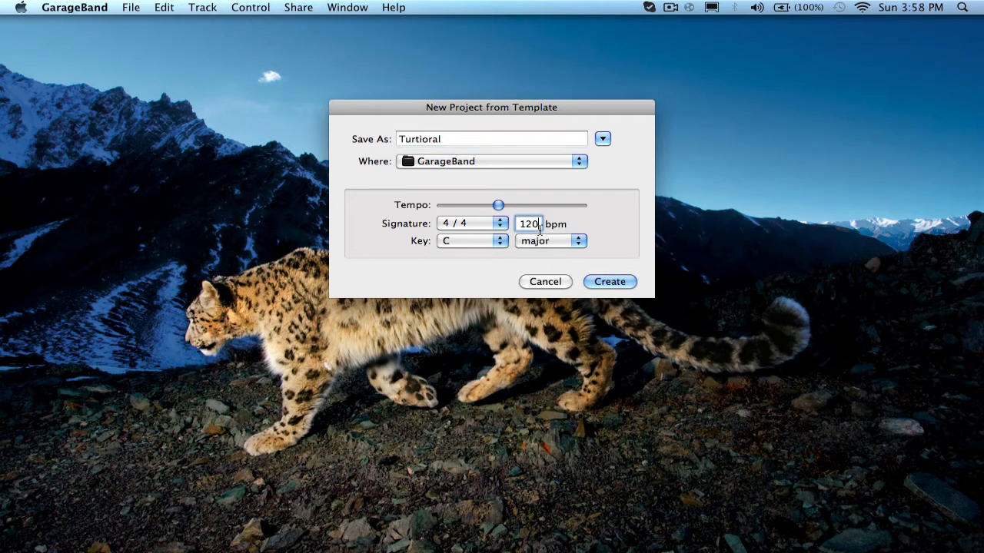
{"action": "type", "text": "140"}
{"action": "left_click", "coordinate": [593, 281]}
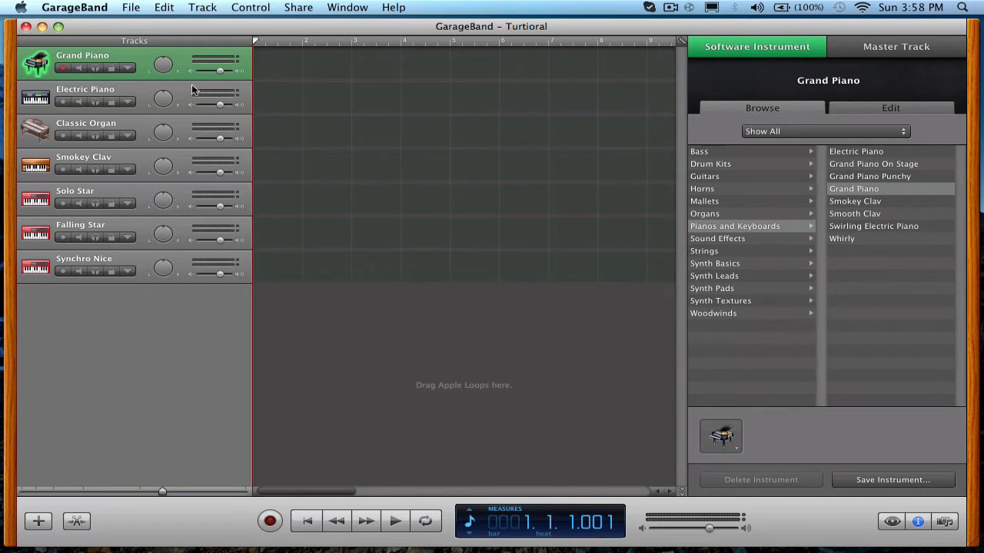
Align the project window beneath the menu bar and open Musical Typing for the Grand Piano track.
{"action": "left_click_drag", "start_coordinate": [298, 23], "coordinate": [295, 12]}
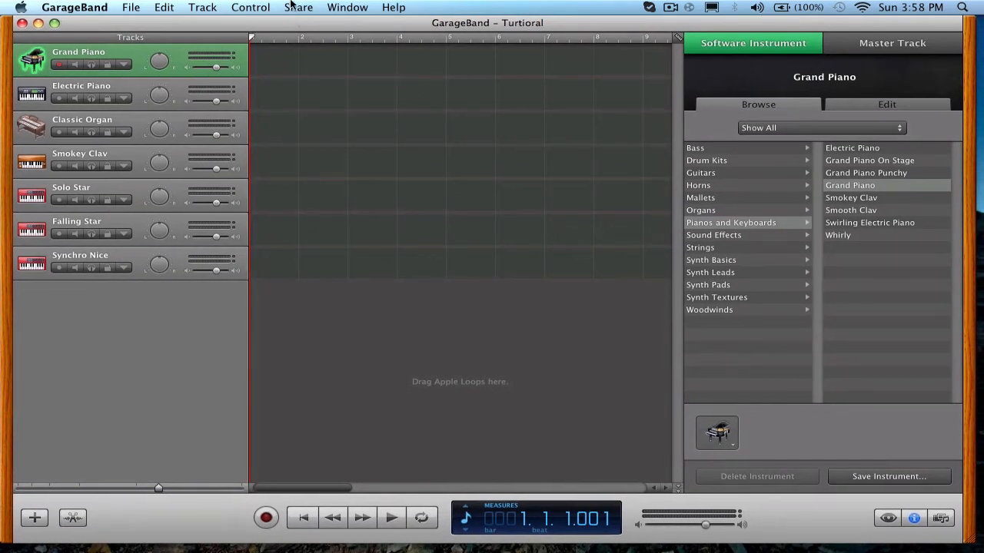
{"action": "left_click", "coordinate": [341, 6]}
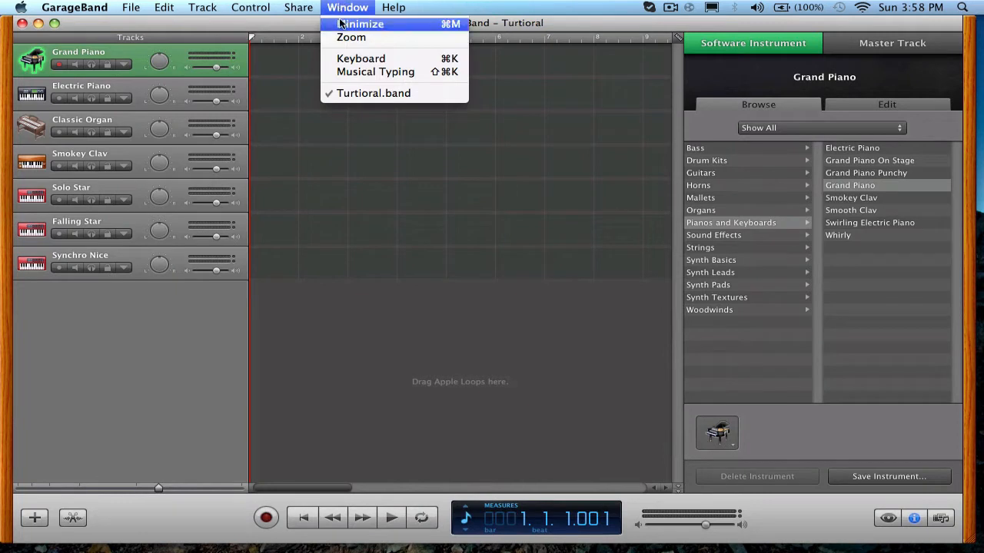
{"action": "left_click", "coordinate": [343, 71]}
{"action": "left_click_drag", "start_coordinate": [463, 256], "coordinate": [322, 123]}
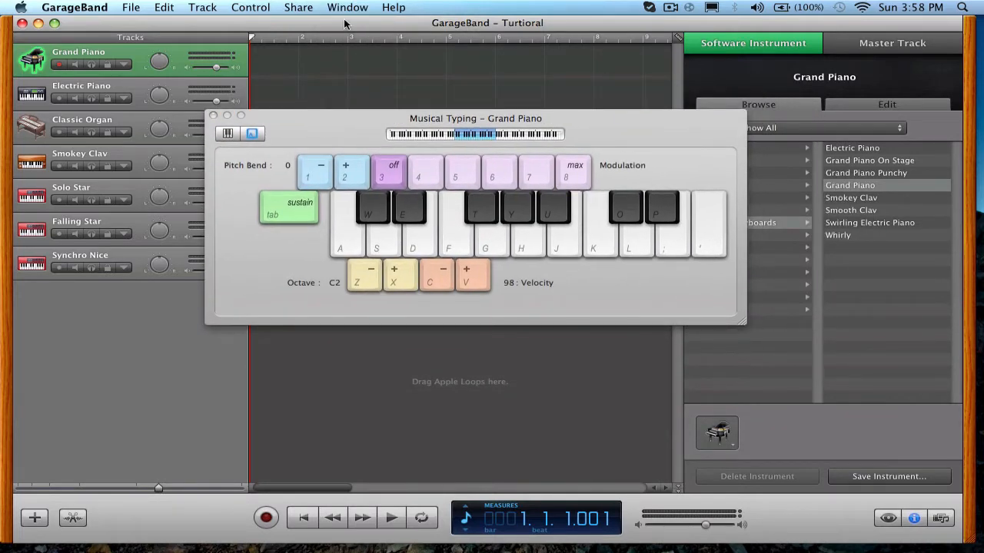
Play test notes across the Musical Typing keyboard with the Grand Piano at octave C2.
{"action": "key", "text": "a"}
{"action": "key", "text": "d"}
{"action": "key", "text": "f"}
{"action": "key", "text": "g"}
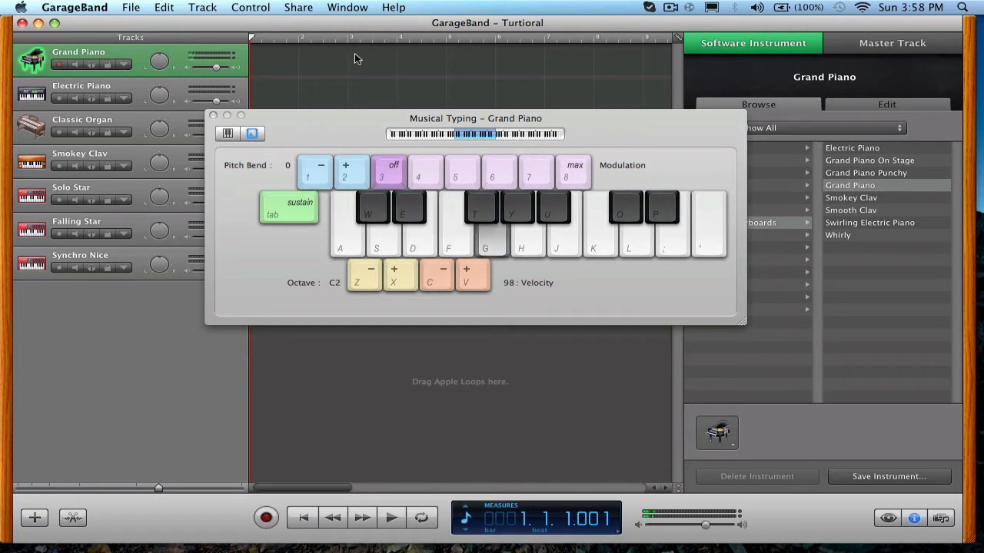
{"action": "key", "text": "h"}
{"action": "key", "text": "j"}
{"action": "key", "text": "l"}
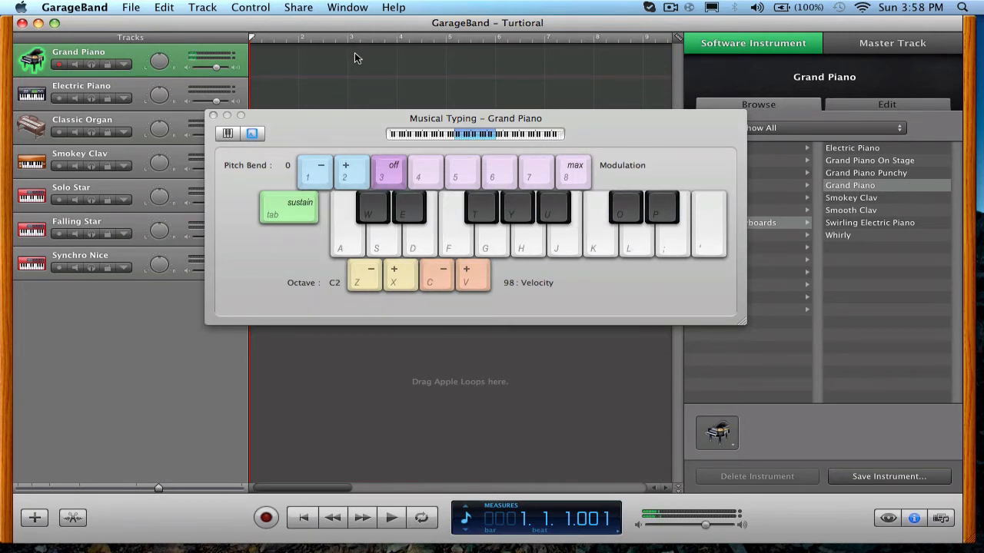
{"action": "key", "text": "a"}
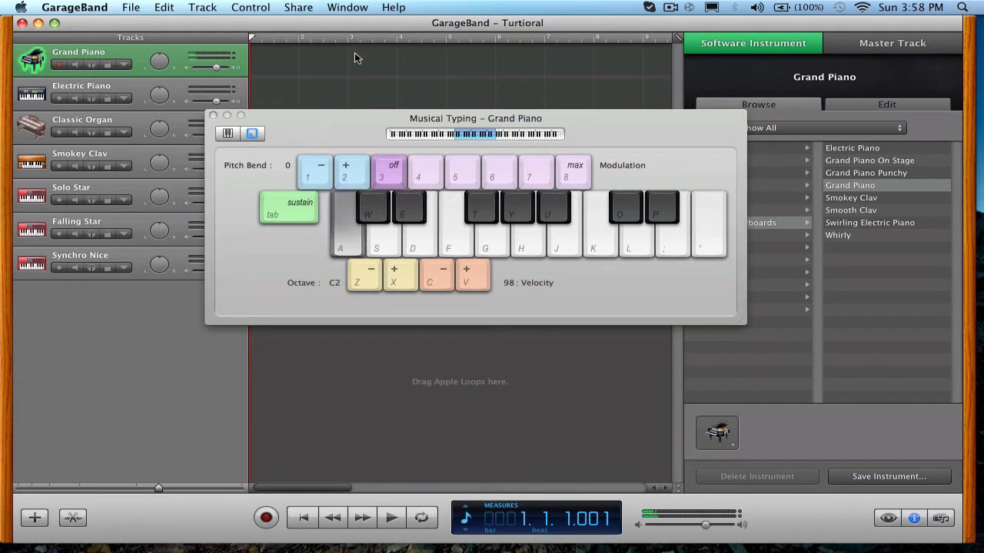
{"action": "key", "text": "f"}
{"action": "key", "text": "a"}
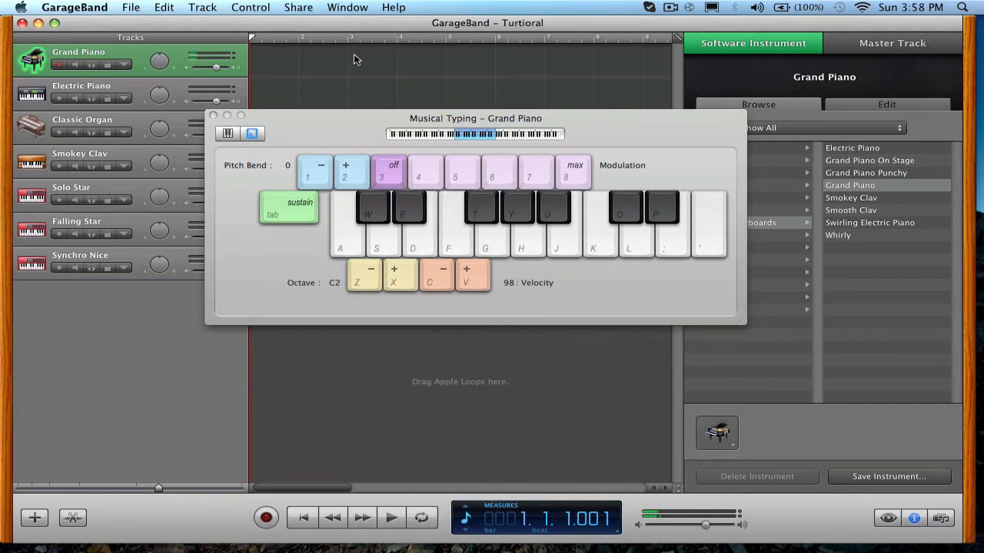
Shift the Musical Typing range up to octave C5 and play a series of high Grand Piano notes.
{"action": "left_click_drag", "start_coordinate": [475, 138], "coordinate": [541, 135]}
{"action": "key", "text": "a"}
{"action": "key", "text": "d"}
{"action": "key", "text": "s"}
{"action": "key", "text": "d"}
{"action": "key", "text": "a"}
{"action": "key", "text": "s"}
{"action": "key", "text": "d"}
{"action": "key", "text": "a"}
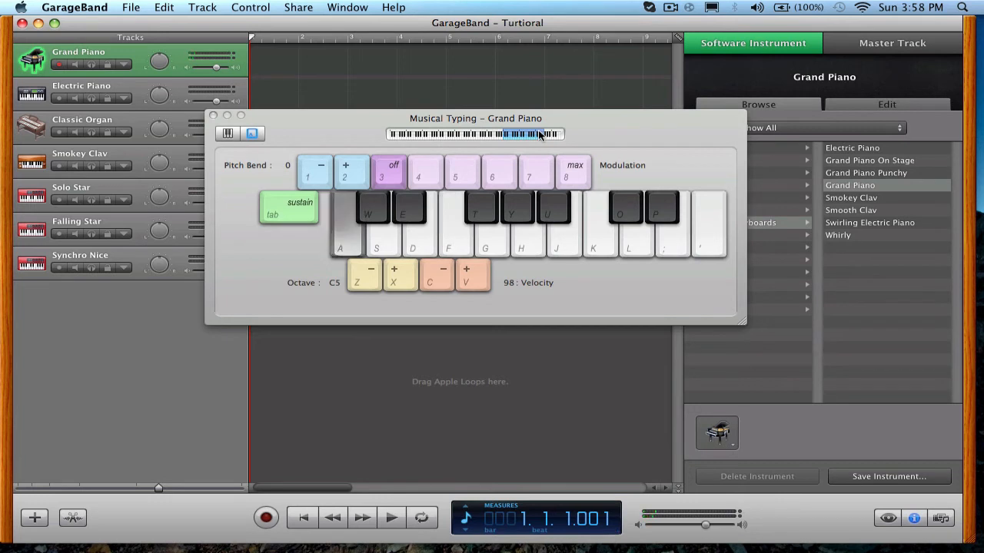
{"action": "key", "text": "f"}
{"action": "key", "text": "a"}
{"action": "key", "text": "s"}
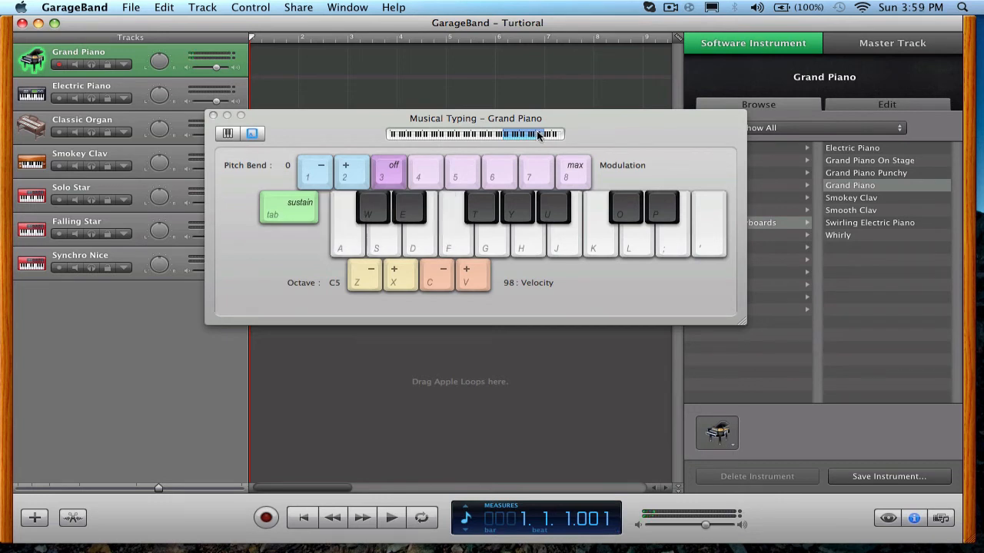
{"action": "key", "text": "d"}
{"action": "key", "text": "s"}
{"action": "key", "text": "a"}
{"action": "key", "text": "g"}
Lower the Musical Typing range to octave C1, play a few notes, and adjust the octave to C2.
{"action": "left_click_drag", "start_coordinate": [537, 136], "coordinate": [486, 134]}
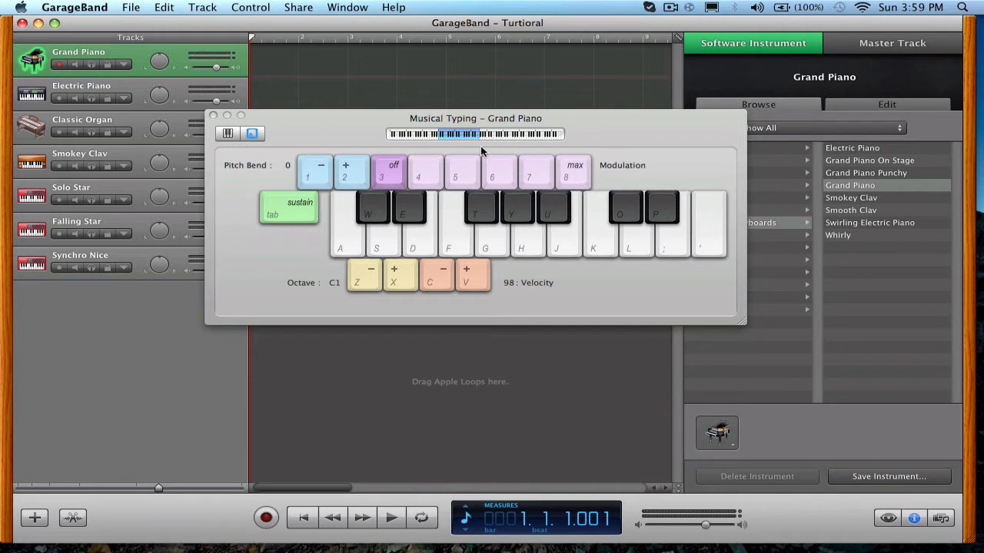
{"action": "key", "text": "a"}
{"action": "key", "text": "f"}
{"action": "key", "text": "z"}
{"action": "key", "text": "x"}
{"action": "key", "text": "s"}
{"action": "key", "text": "d"}
Reposition the Musical Typing window clear of the empty timeline area, and switch modulation on and back off.
{"action": "left_click_drag", "start_coordinate": [623, 117], "coordinate": [547, 4]}
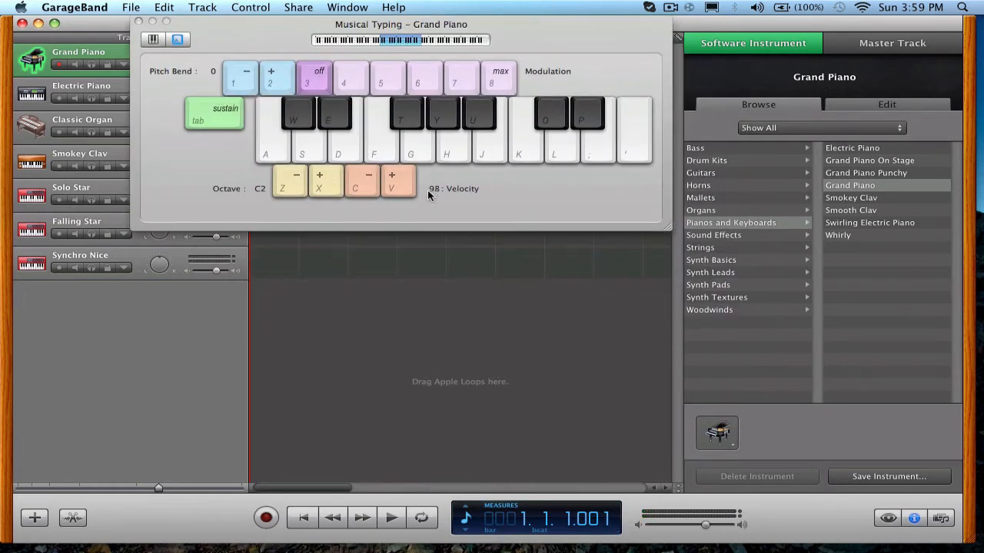
{"action": "left_click", "coordinate": [364, 81]}
{"action": "left_click", "coordinate": [315, 80]}
{"action": "left_click_drag", "start_coordinate": [547, 47], "coordinate": [540, 77]}
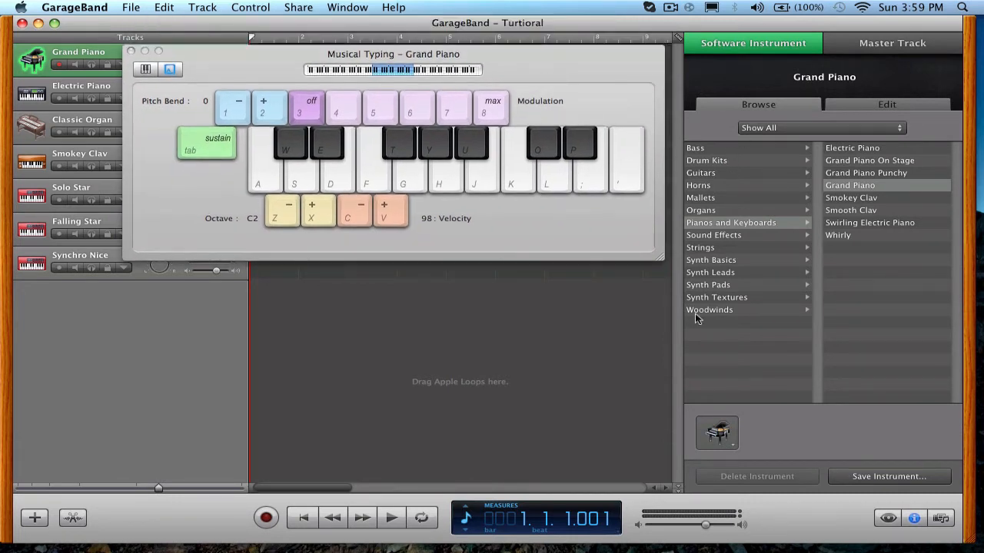
Browse the software instrument categories and change the Grand Piano track's instrument to Tight Synth Bass from the Bass category.
{"action": "left_click", "coordinate": [727, 236]}
{"action": "left_click", "coordinate": [726, 260]}
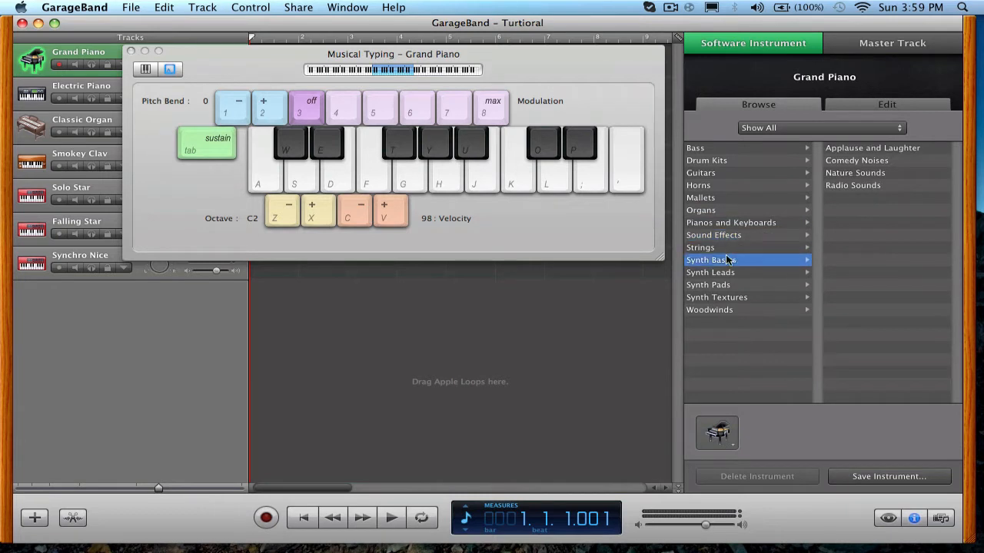
{"action": "left_click", "coordinate": [724, 149]}
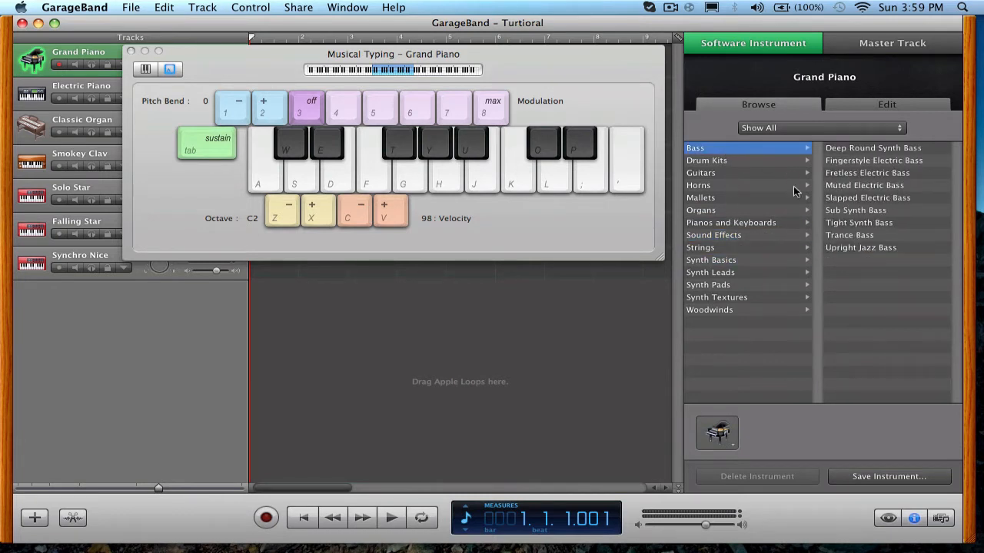
{"action": "left_click", "coordinate": [881, 226]}
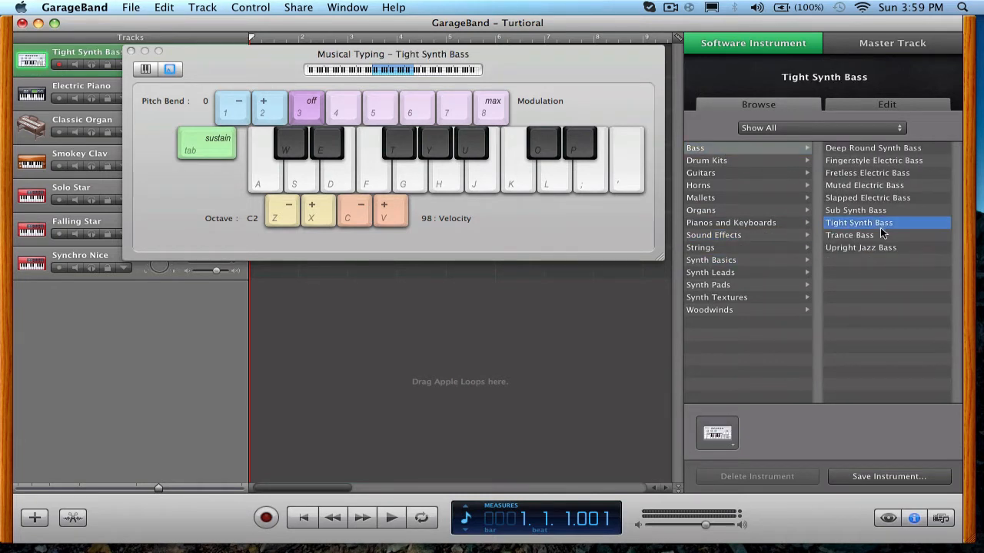
Play test notes with the Tight Synth Bass in Musical Typing to hear its sound.
{"action": "key", "text": "a"}
{"action": "key", "text": "s"}
{"action": "key", "text": "g"}
{"action": "key", "text": "a"}
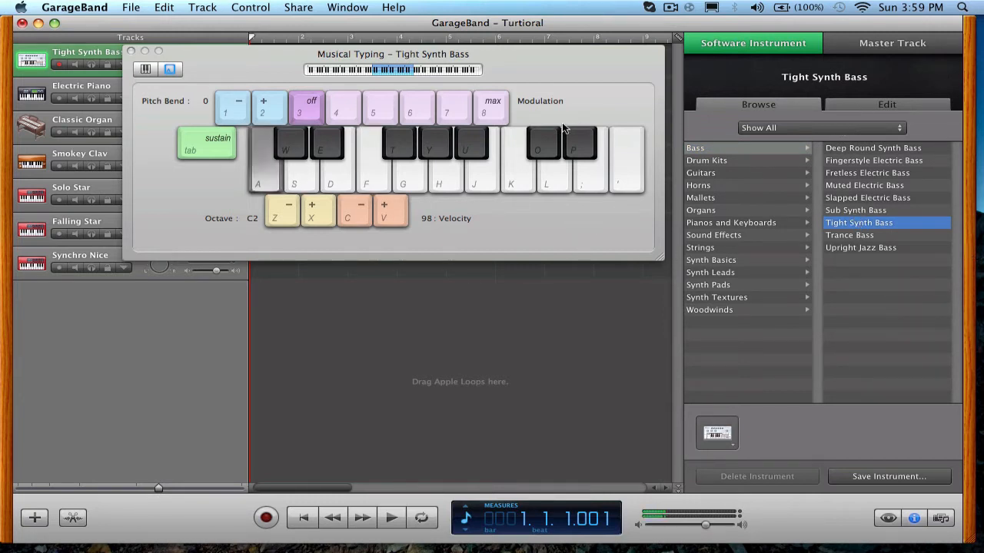
{"action": "key", "text": "a"}
{"action": "key", "text": "a"}
{"action": "key", "text": "g"}
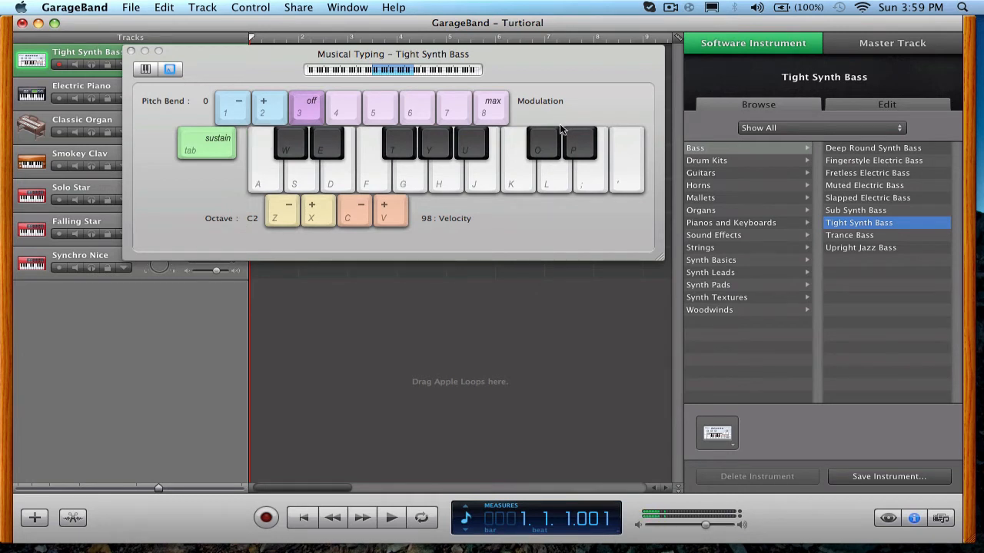
{"action": "key", "text": "f"}
{"action": "key", "text": "a"}
{"action": "key", "text": "d"}
{"action": "key", "text": "a"}
{"action": "key", "text": "f"}
Enable the Compressor on the Tight Synth Bass track and add an Automatic Filter in the first empty effect slot.
{"action": "left_click", "coordinate": [871, 105]}
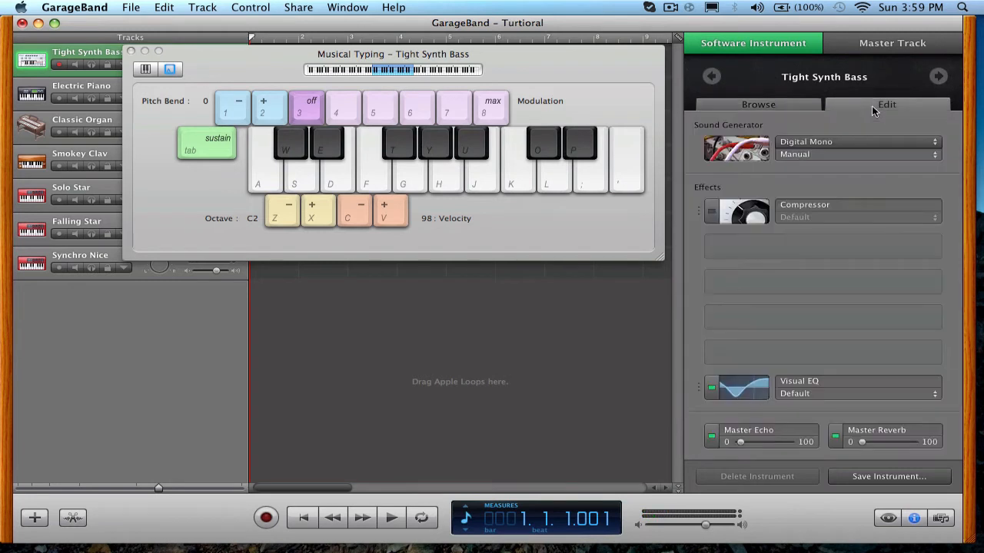
{"action": "left_click", "coordinate": [712, 211]}
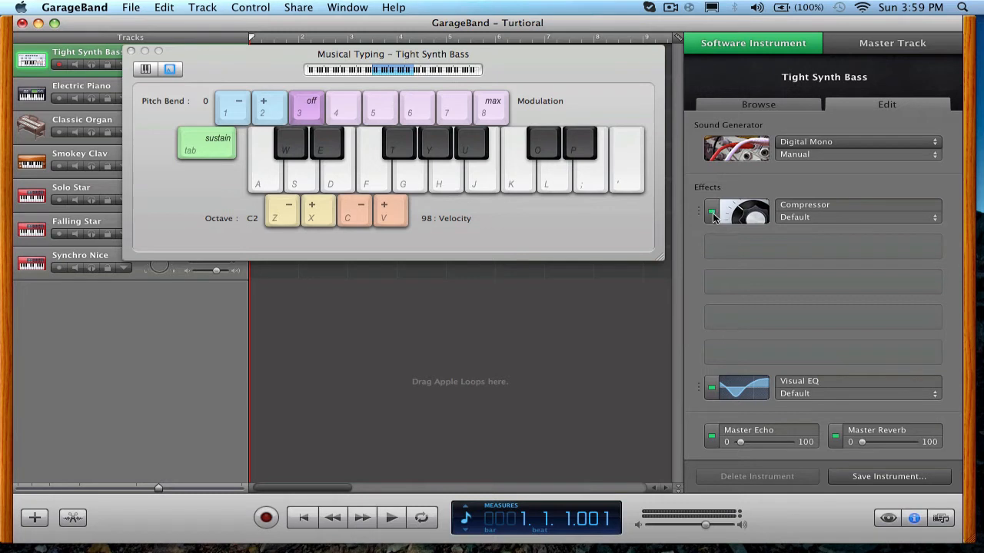
{"action": "left_click", "coordinate": [712, 212]}
{"action": "left_click", "coordinate": [711, 212]}
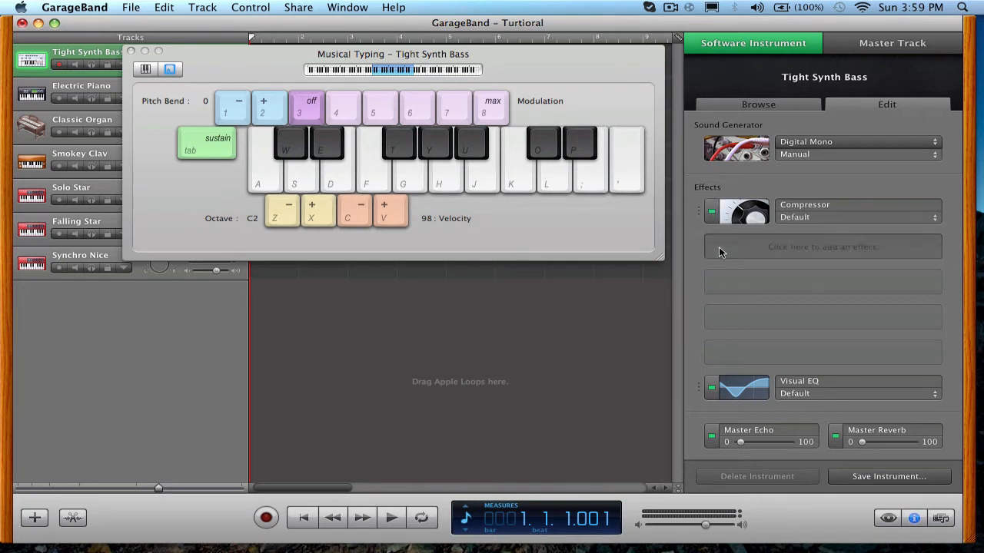
{"action": "left_click", "coordinate": [720, 248]}
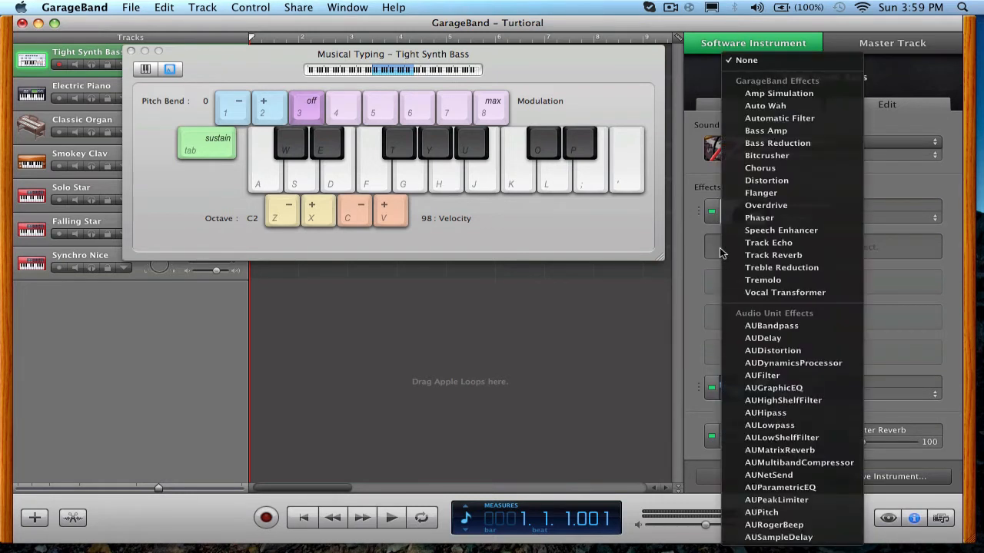
{"action": "left_click", "coordinate": [764, 119]}
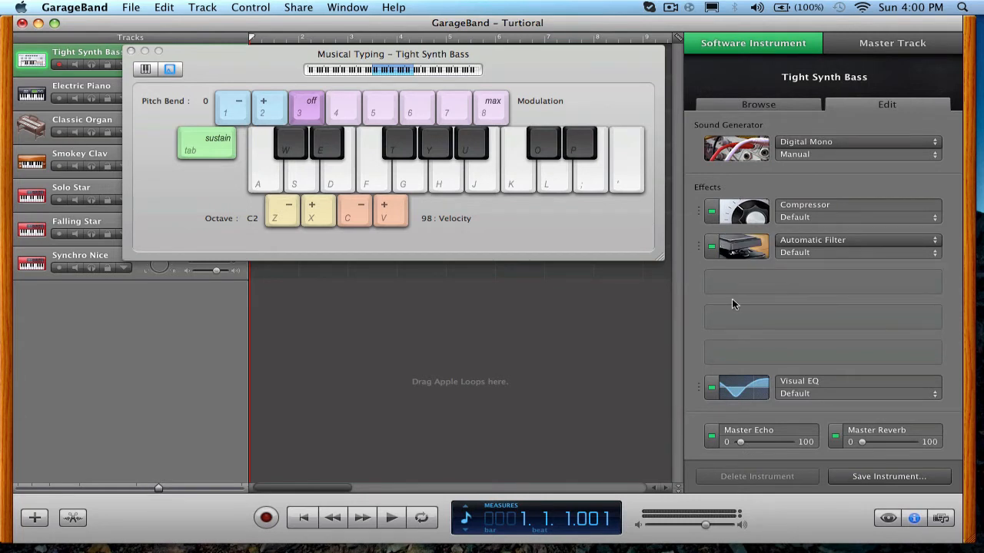
Open the Automatic Filter's settings, move them clear of the keyboard, and play test notes with the default filter.
{"action": "left_click", "coordinate": [743, 247]}
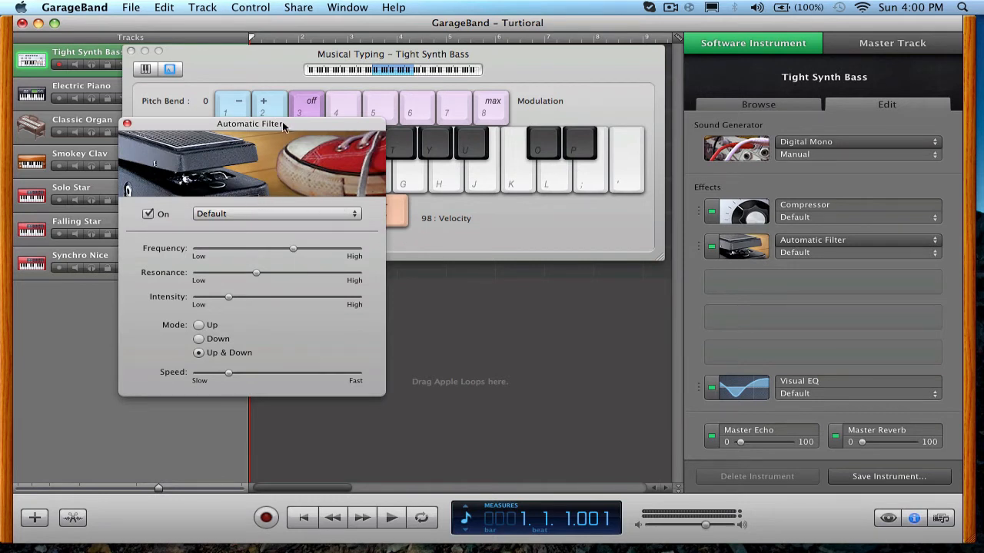
{"action": "left_click_drag", "start_coordinate": [282, 123], "coordinate": [884, 22]}
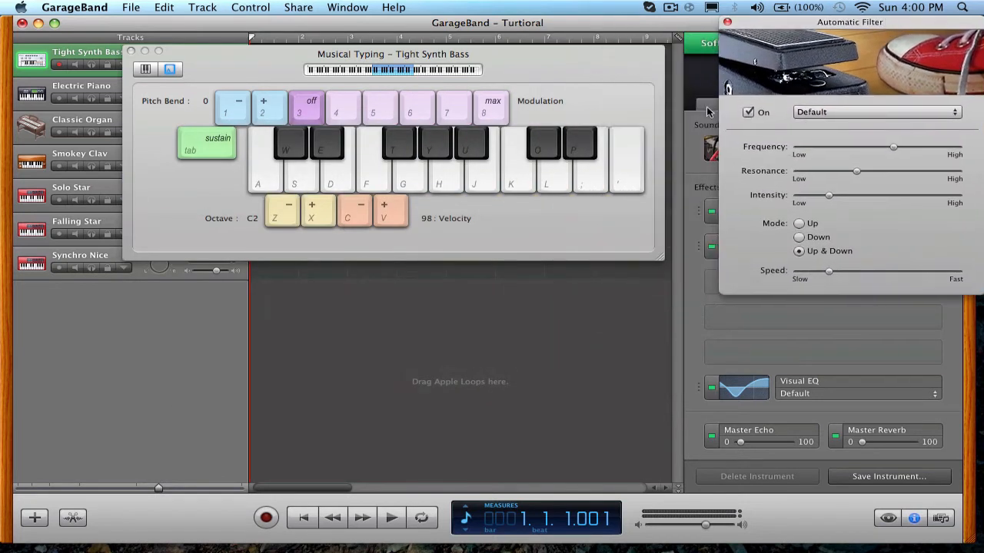
{"action": "key", "text": "a"}
{"action": "key", "text": "s"}
{"action": "key", "text": "d"}
{"action": "key", "text": "f"}
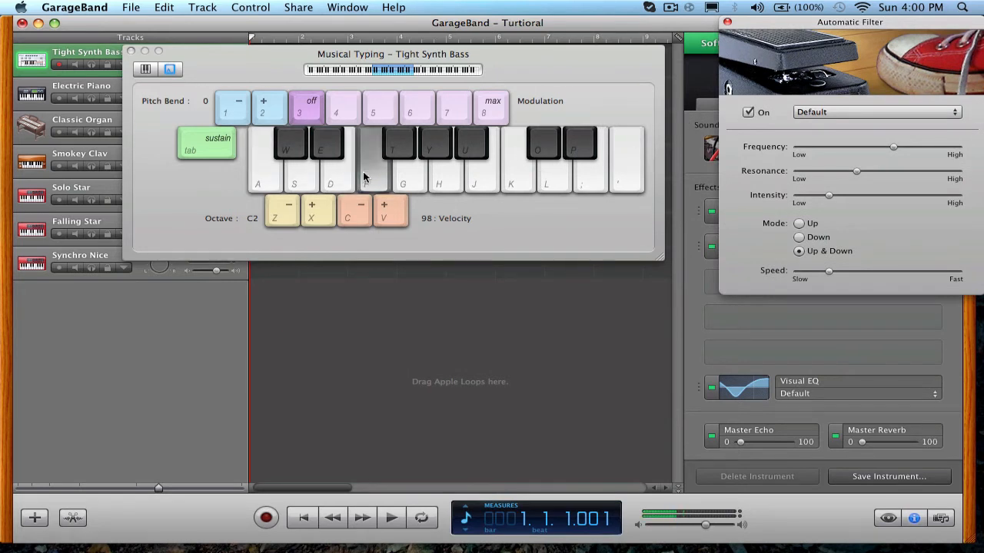
Reposition the Automatic Filter window and raise the filter's Speed to about two-thirds of its range.
{"action": "left_click_drag", "start_coordinate": [789, 21], "coordinate": [477, 30]}
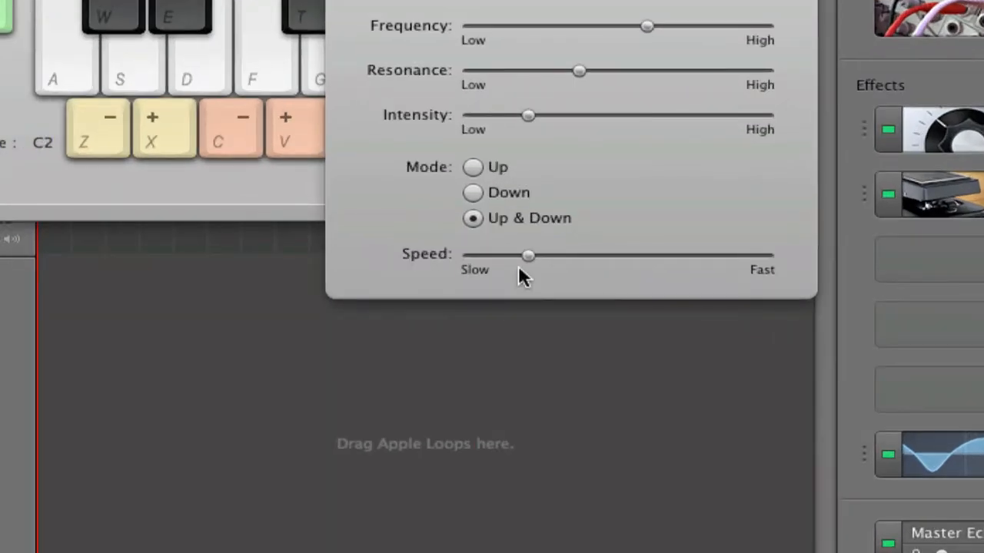
{"action": "left_click", "coordinate": [528, 256]}
{"action": "left_click_drag", "start_coordinate": [528, 256], "coordinate": [659, 256]}
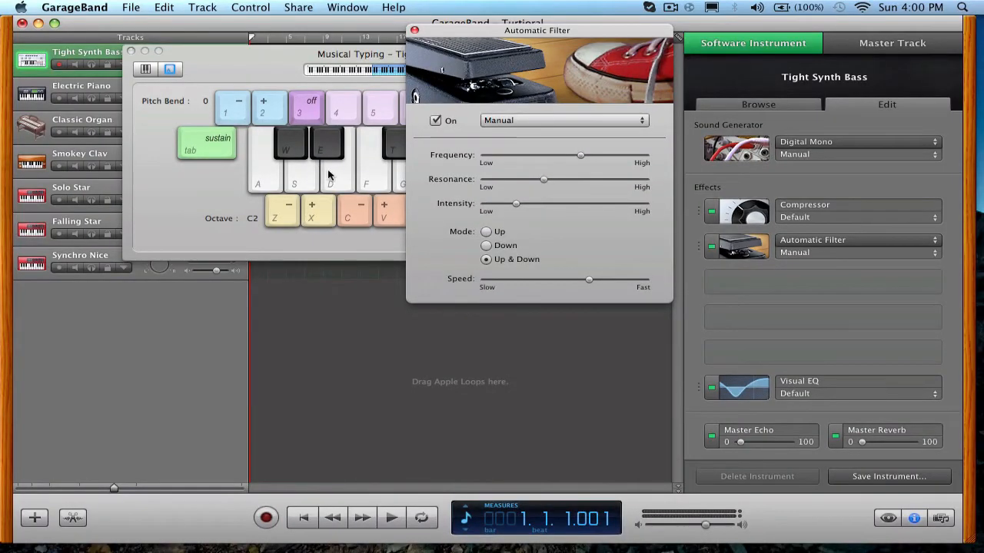
Play test notes in Musical Typing to hear the Automatic Filter with the faster Speed.
{"action": "left_click", "coordinate": [294, 179]}
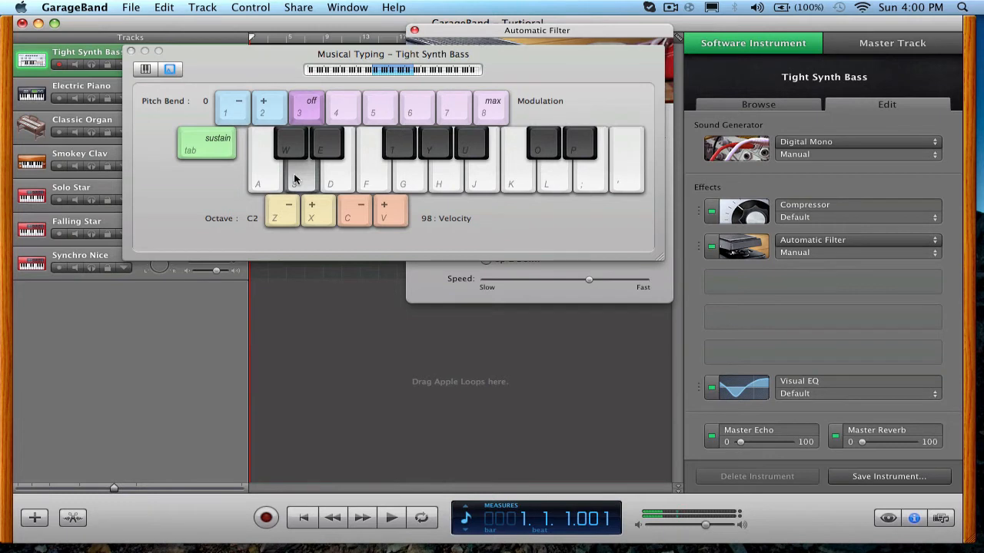
{"action": "key", "text": "a"}
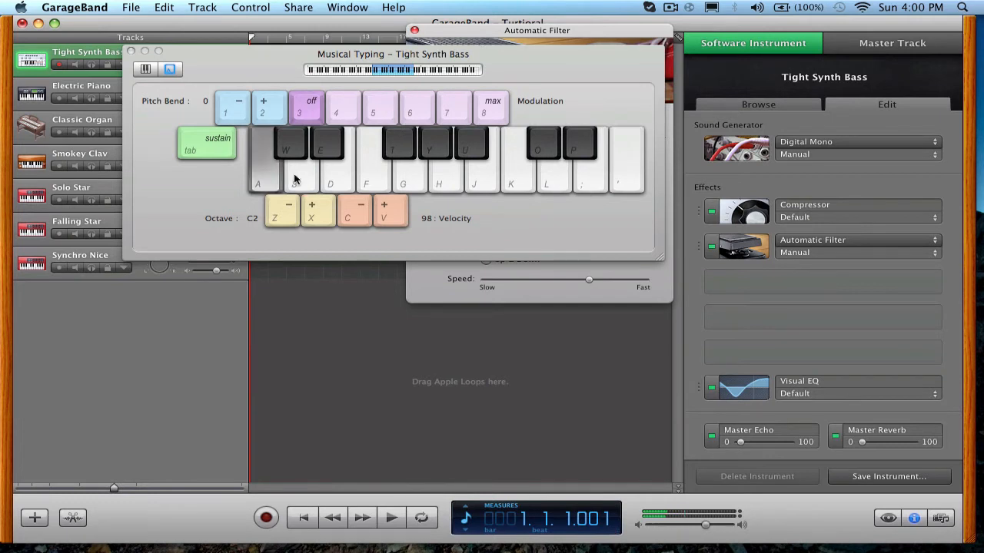
{"action": "key", "text": "d"}
{"action": "key", "text": "s"}
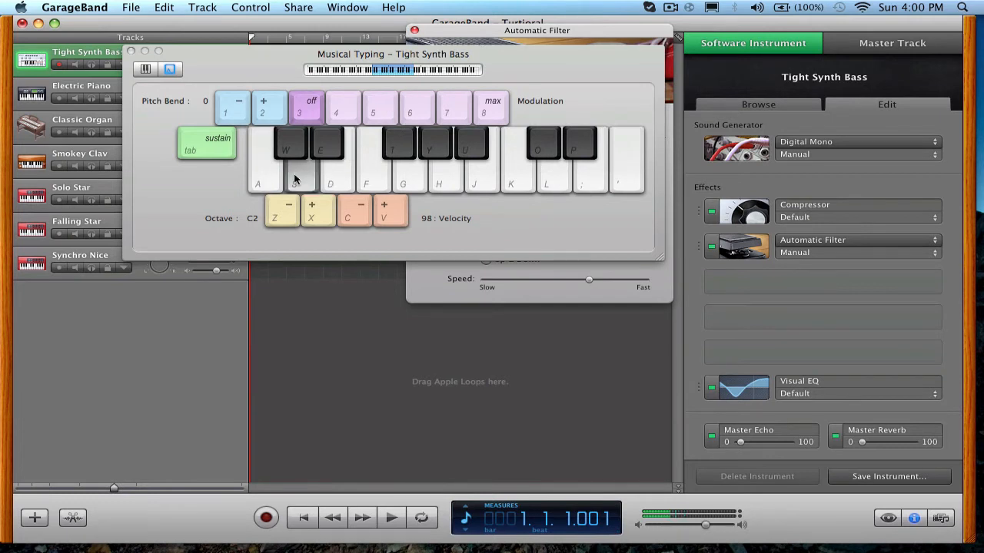
{"action": "left_click", "coordinate": [294, 175]}
{"action": "left_click", "coordinate": [278, 178]}
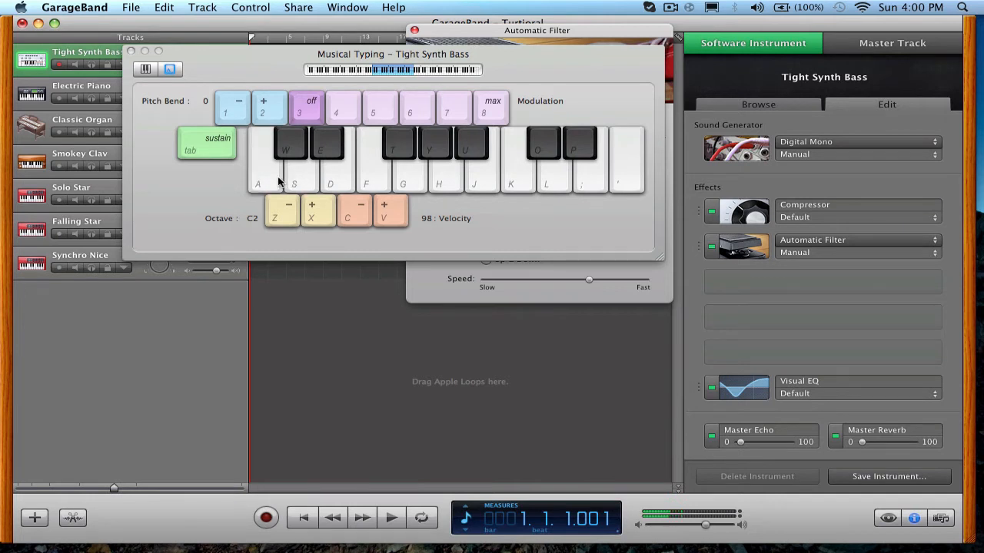
{"action": "left_click", "coordinate": [278, 177]}
{"action": "key", "text": "s"}
{"action": "key", "text": "a"}
{"action": "key", "text": "d"}
Lower the Automatic Filter's Frequency to about one-third of its range.
{"action": "left_click", "coordinate": [419, 279]}
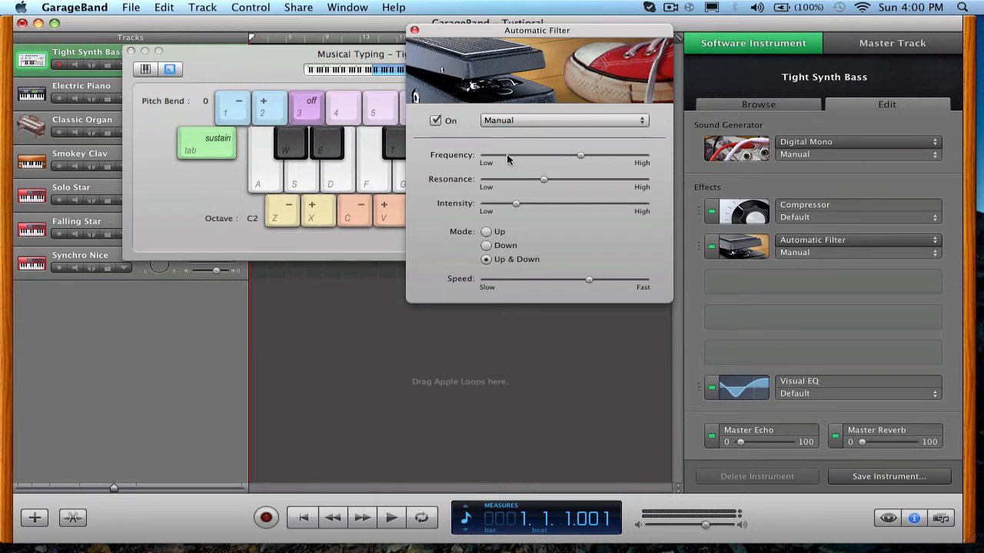
{"action": "left_click", "coordinate": [579, 156]}
{"action": "left_click_drag", "start_coordinate": [579, 158], "coordinate": [532, 158]}
Play test notes to hear the lowered filter Frequency, and close the Automatic Filter settings.
{"action": "left_click", "coordinate": [271, 184]}
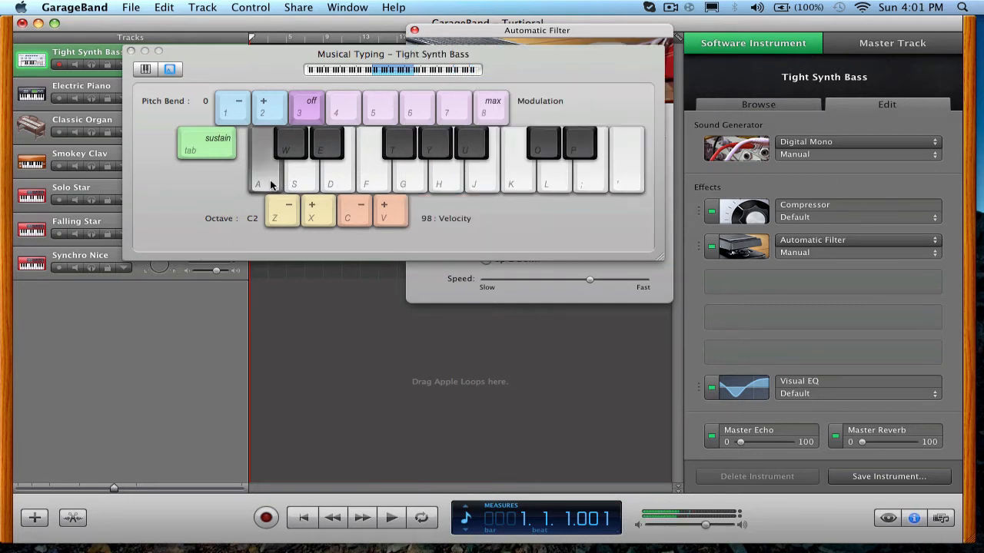
{"action": "key", "text": "d"}
{"action": "key", "text": "s"}
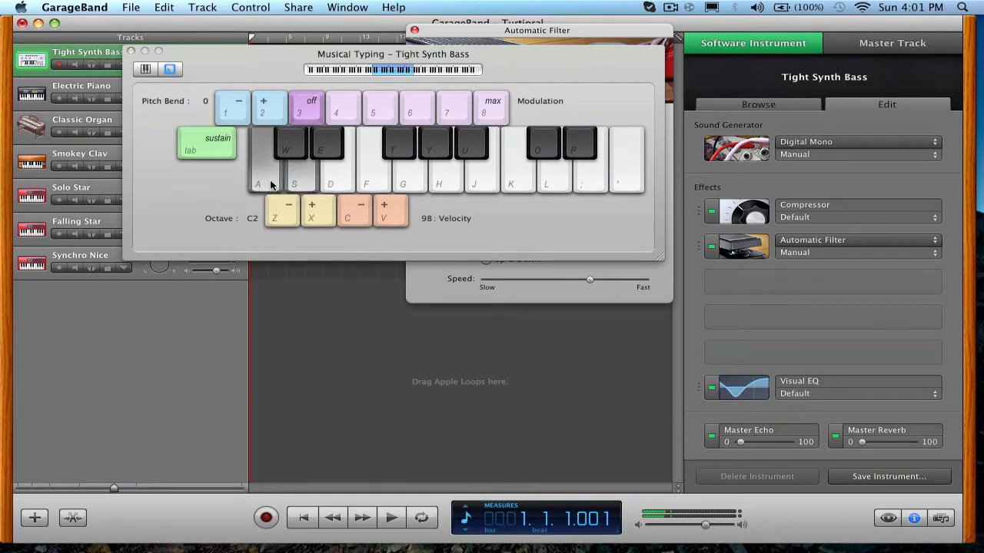
{"action": "key", "text": "f"}
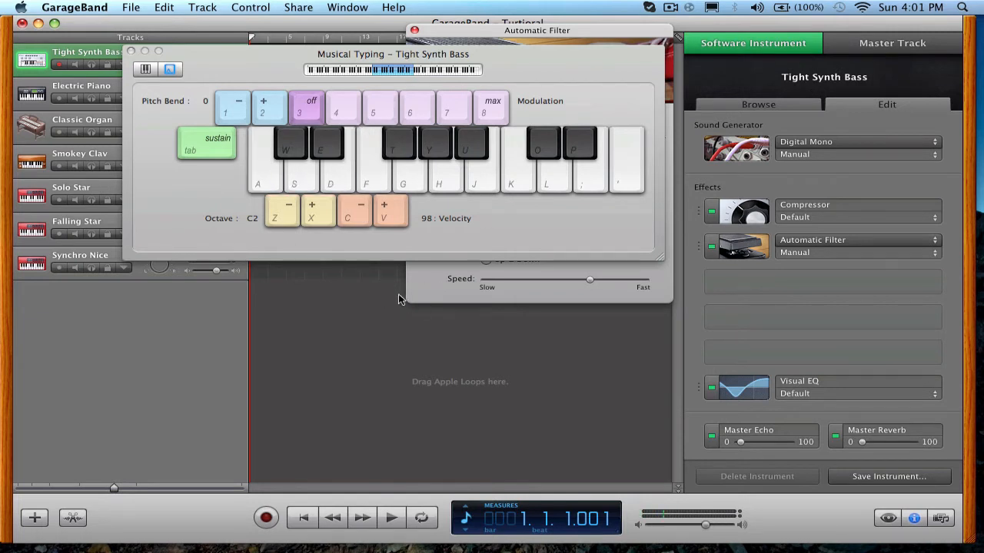
{"action": "left_click", "coordinate": [428, 296]}
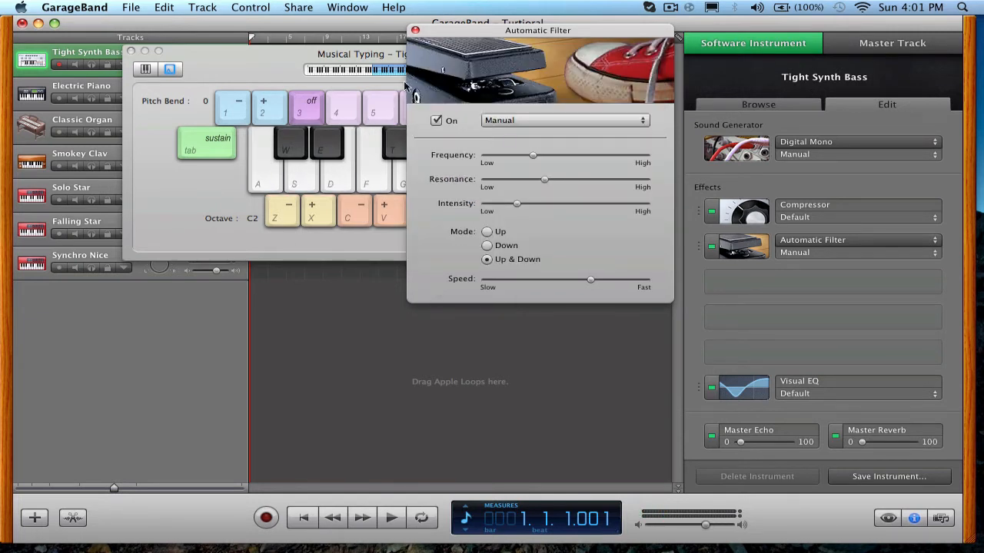
{"action": "left_click", "coordinate": [415, 30]}
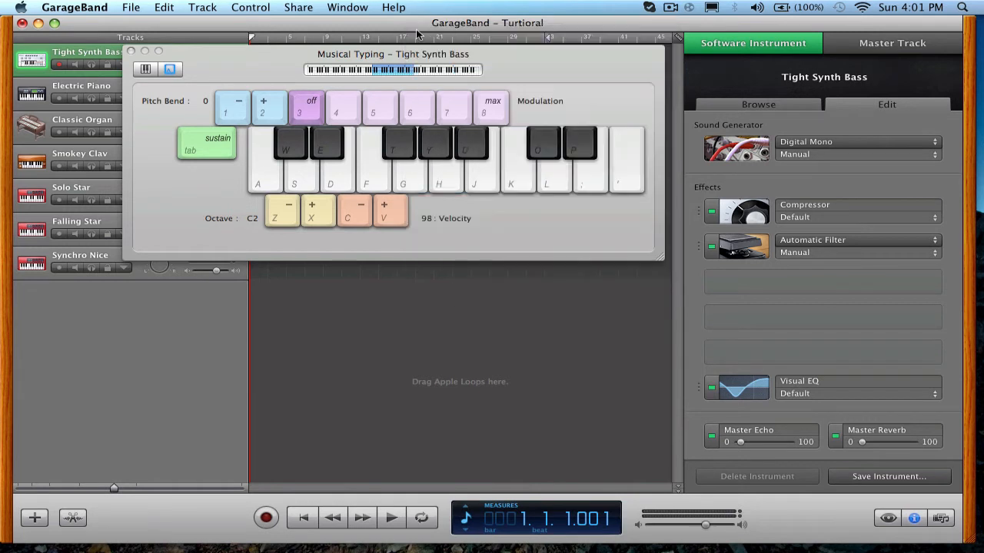
Add a Distortion effect in the next empty slot and lower its Drive to about a quarter of its range.
{"action": "left_click", "coordinate": [750, 285]}
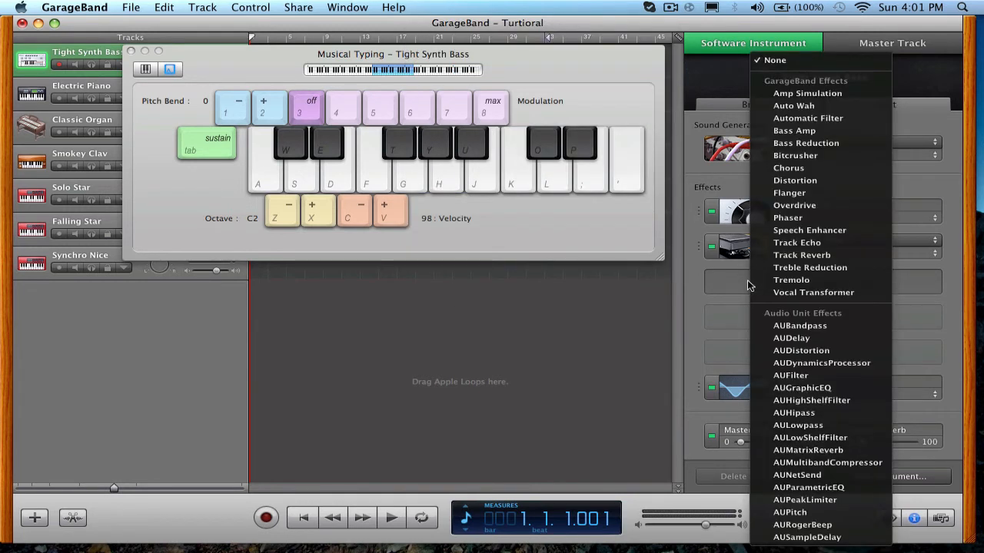
{"action": "left_click", "coordinate": [800, 182]}
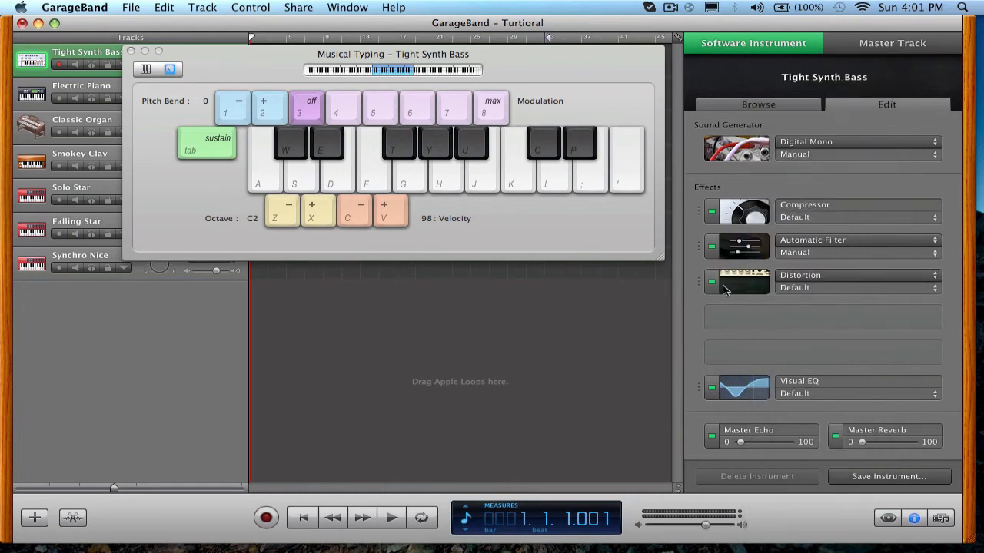
{"action": "left_click", "coordinate": [736, 291]}
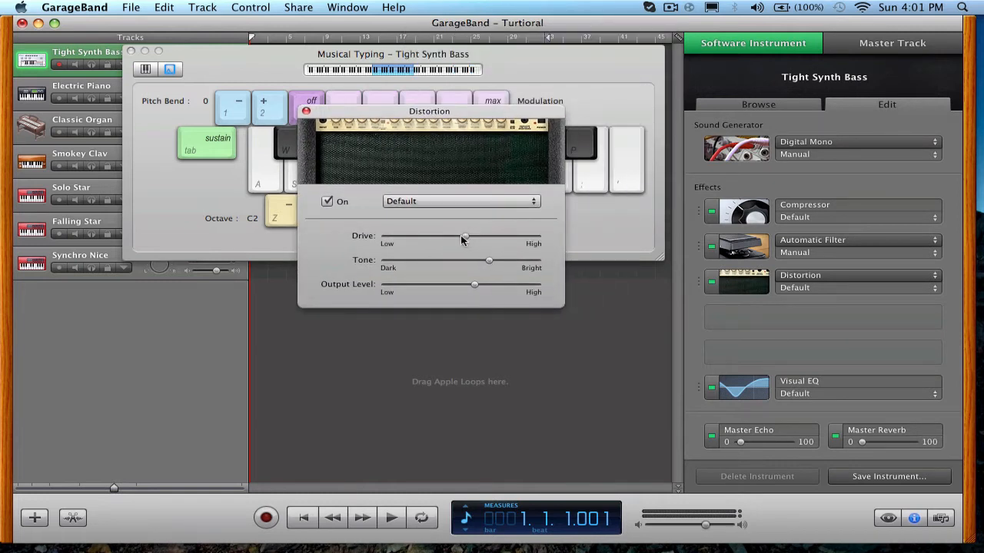
{"action": "left_click", "coordinate": [465, 239]}
{"action": "left_click_drag", "start_coordinate": [465, 238], "coordinate": [423, 242]}
{"action": "mouse_move", "coordinate": [476, 290]}
{"action": "left_mouse_down"}
{"action": "mouse_move", "coordinate": [488, 287]}
{"action": "mouse_move", "coordinate": [474, 288]}
{"action": "left_mouse_up"}
Play test notes to hear the Distortion on the bass, and close the Distortion settings.
{"action": "left_click", "coordinate": [271, 179]}
{"action": "key", "text": "d"}
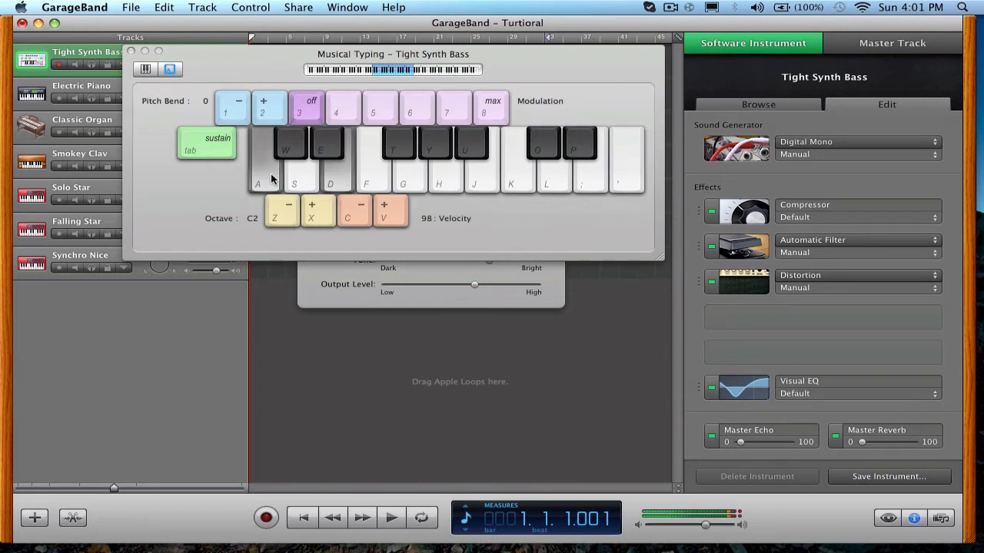
{"action": "key", "text": "s"}
{"action": "key", "text": "a"}
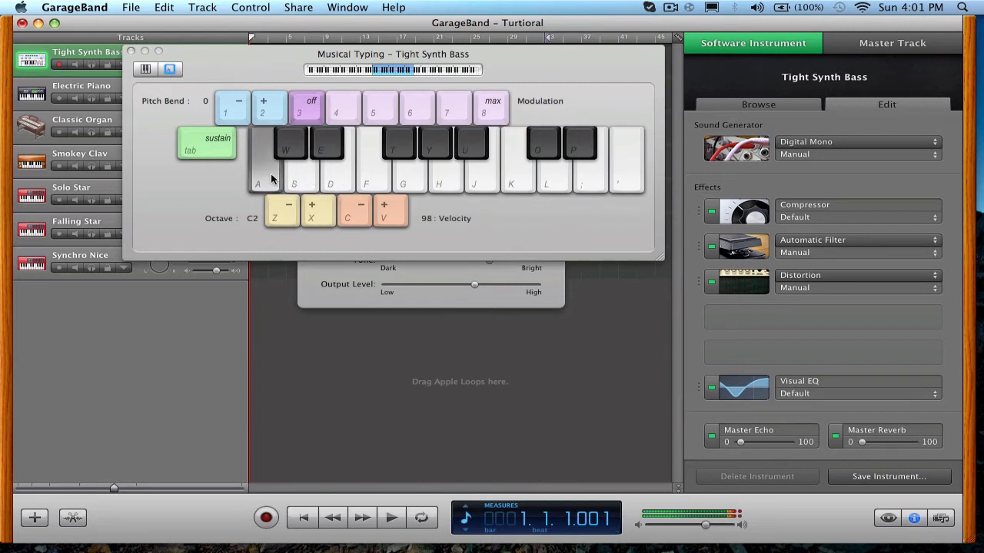
{"action": "key", "text": "a"}
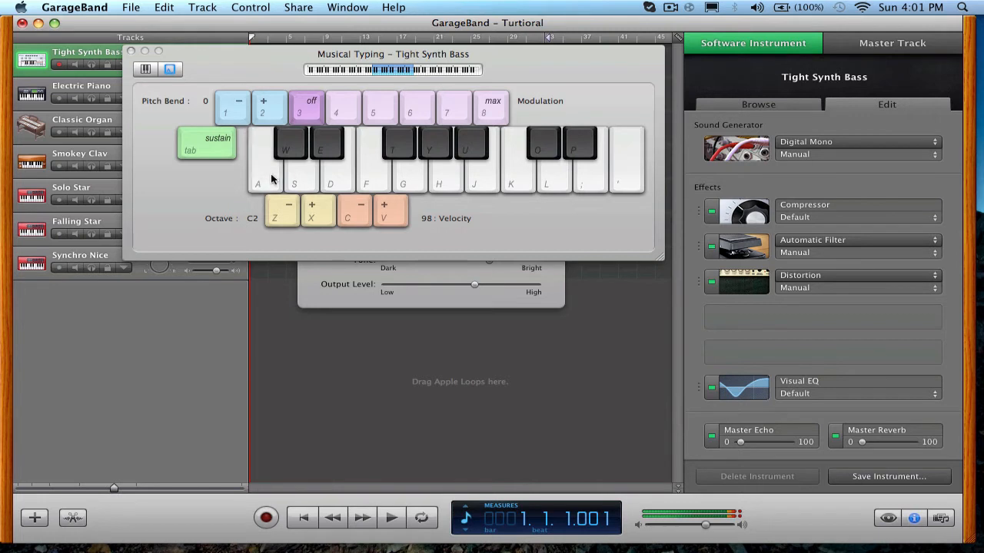
{"action": "key", "text": "a"}
{"action": "key", "text": "a"}
{"action": "key", "text": "a"}
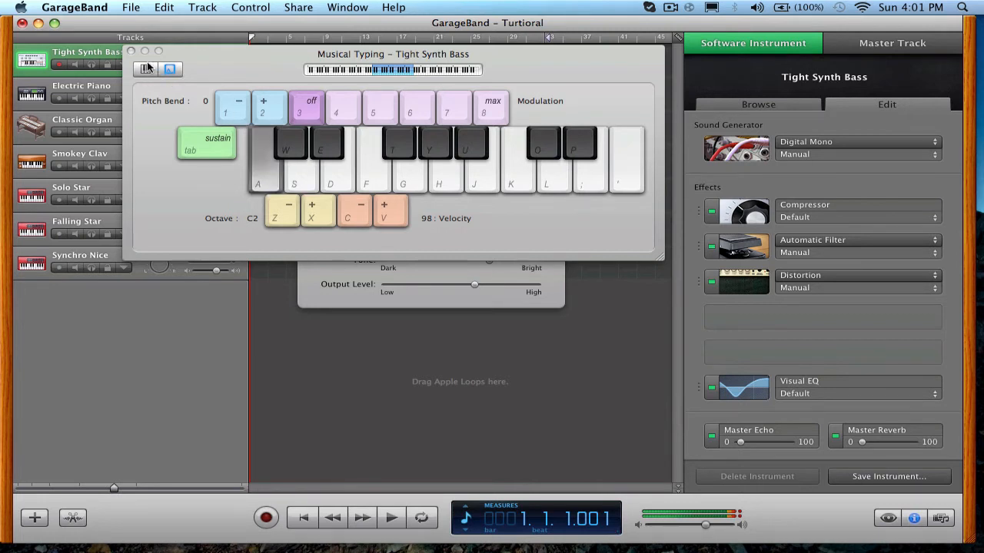
{"action": "left_click", "coordinate": [453, 299]}
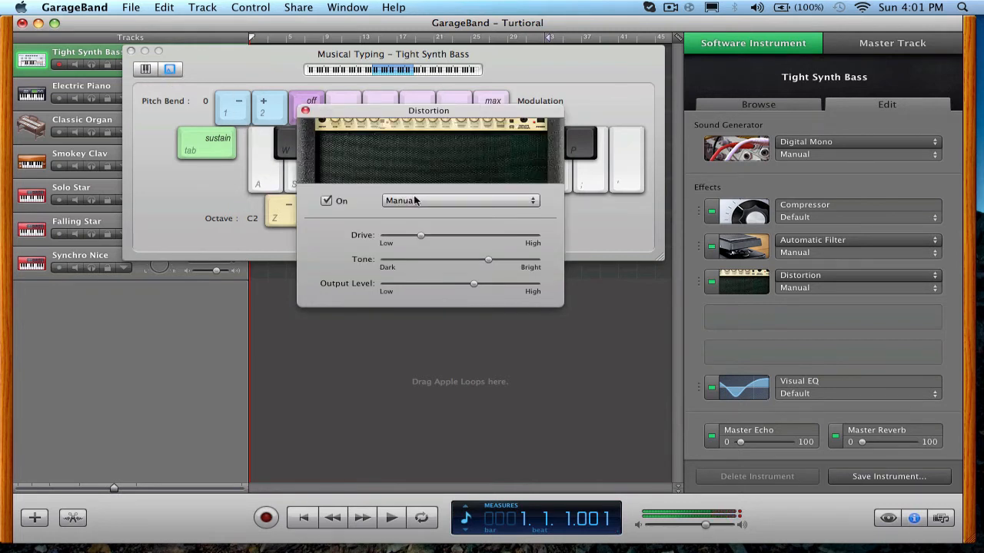
{"action": "left_click", "coordinate": [305, 110]}
Add an AUFilter below the Distortion, view its settings, and switch the effect off.
{"action": "left_click", "coordinate": [753, 321]}
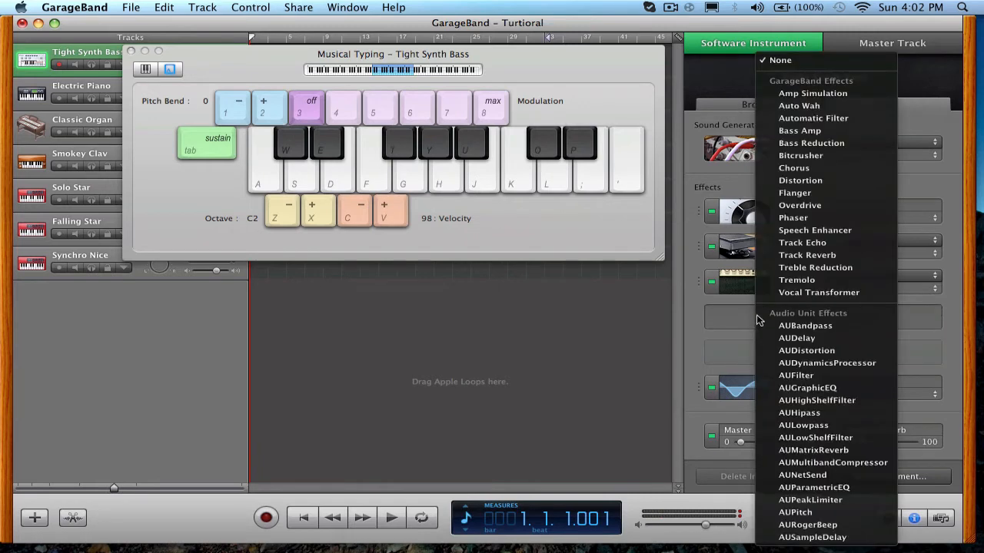
{"action": "left_click", "coordinate": [795, 376]}
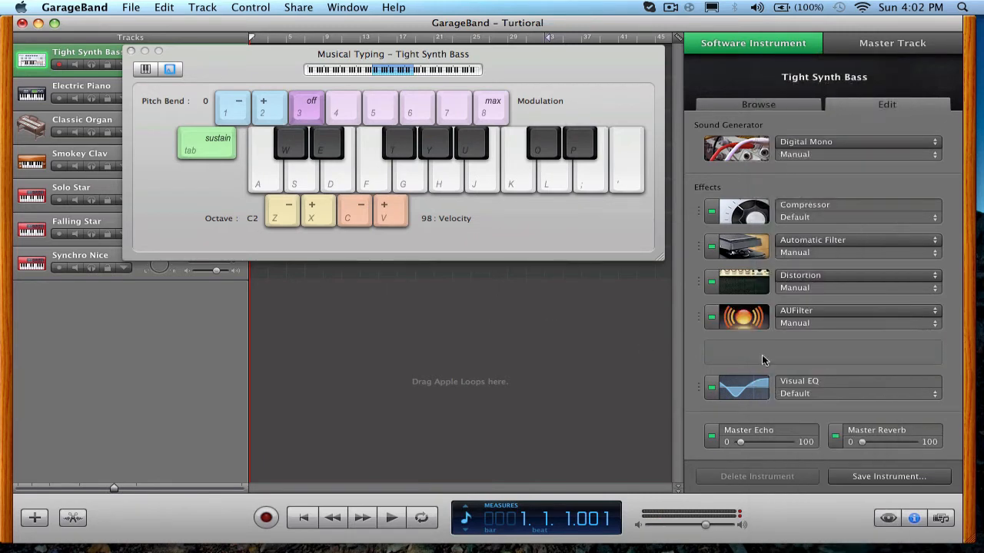
{"action": "left_click", "coordinate": [741, 325]}
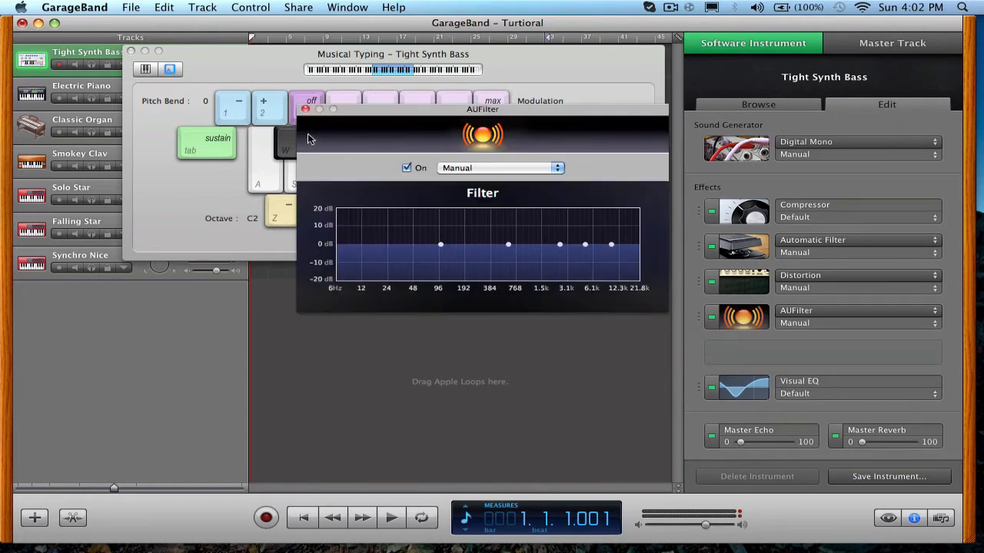
{"action": "left_click", "coordinate": [305, 111]}
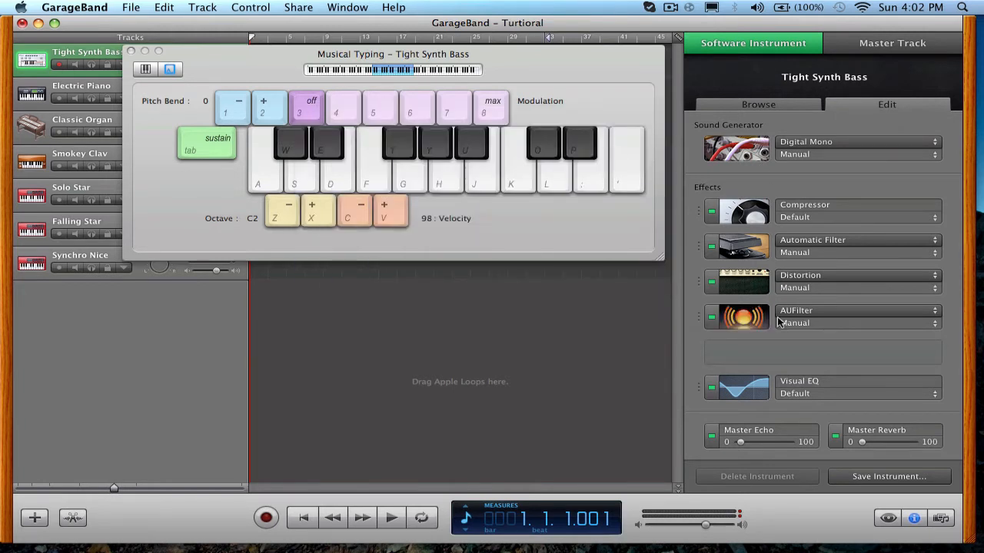
{"action": "left_click", "coordinate": [711, 318]}
Add an AUHighShelfFilter in the last empty slot and raise its control point to about 13 dB near 11 kHz.
{"action": "left_click", "coordinate": [724, 355]}
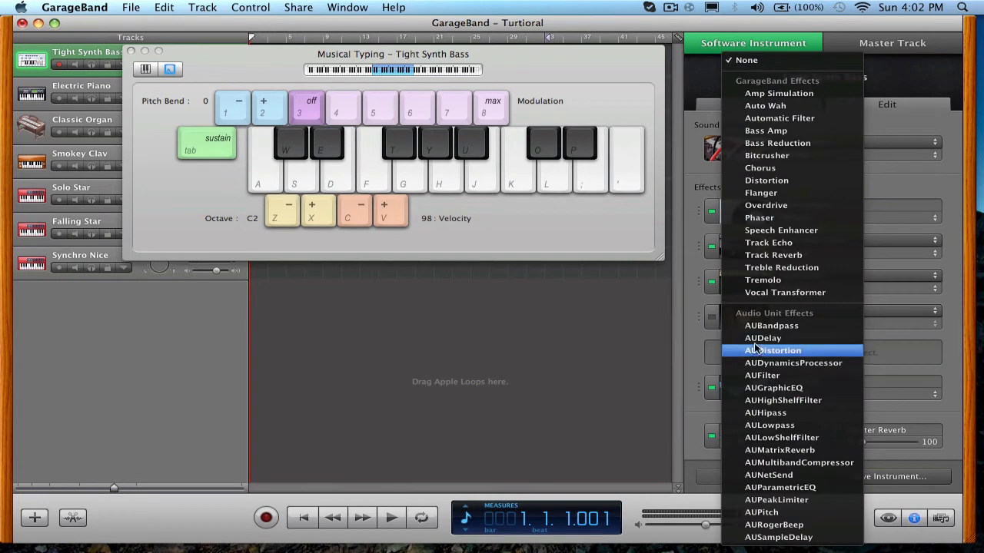
{"action": "left_click", "coordinate": [765, 400]}
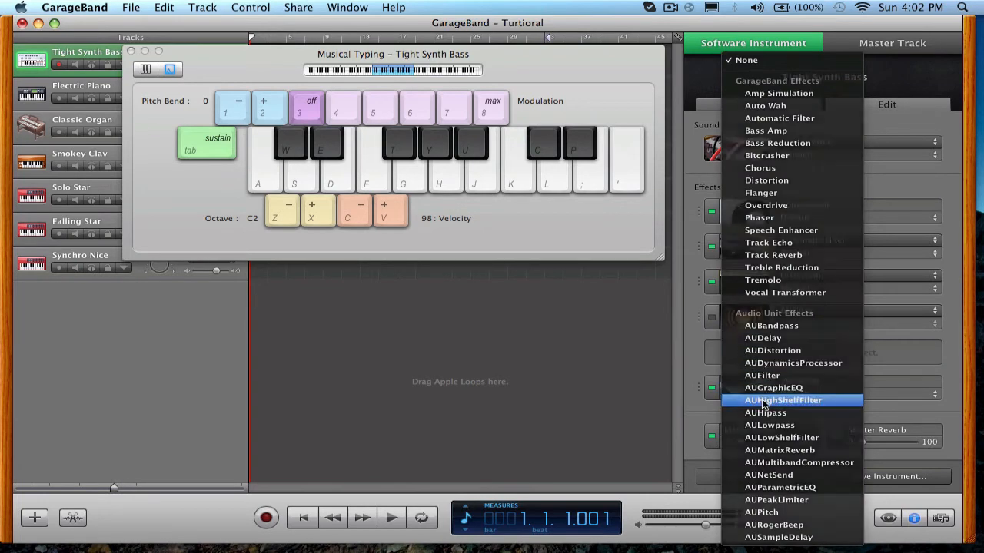
{"action": "left_click", "coordinate": [754, 365]}
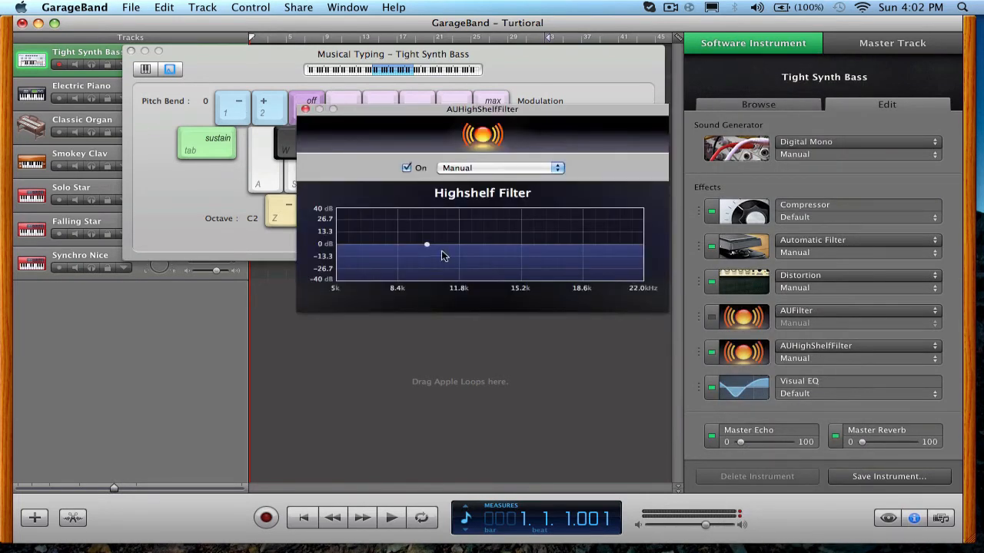
{"action": "mouse_move", "coordinate": [427, 244]}
{"action": "left_mouse_down"}
{"action": "mouse_move", "coordinate": [426, 234]}
{"action": "mouse_move", "coordinate": [433, 243]}
{"action": "mouse_move", "coordinate": [441, 233]}
{"action": "left_mouse_up"}
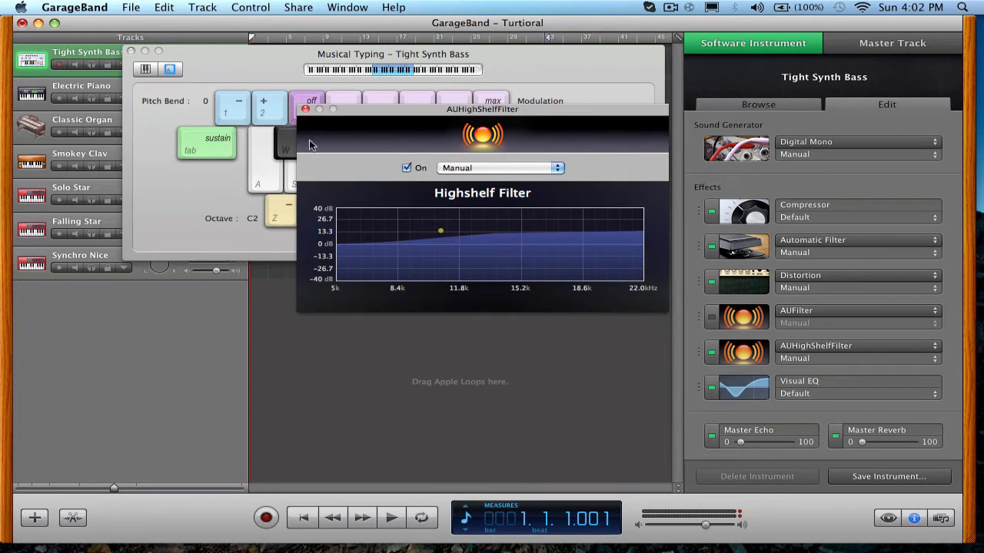
Play a test note to hear the high shelf filter, and close its settings.
{"action": "left_click", "coordinate": [265, 169]}
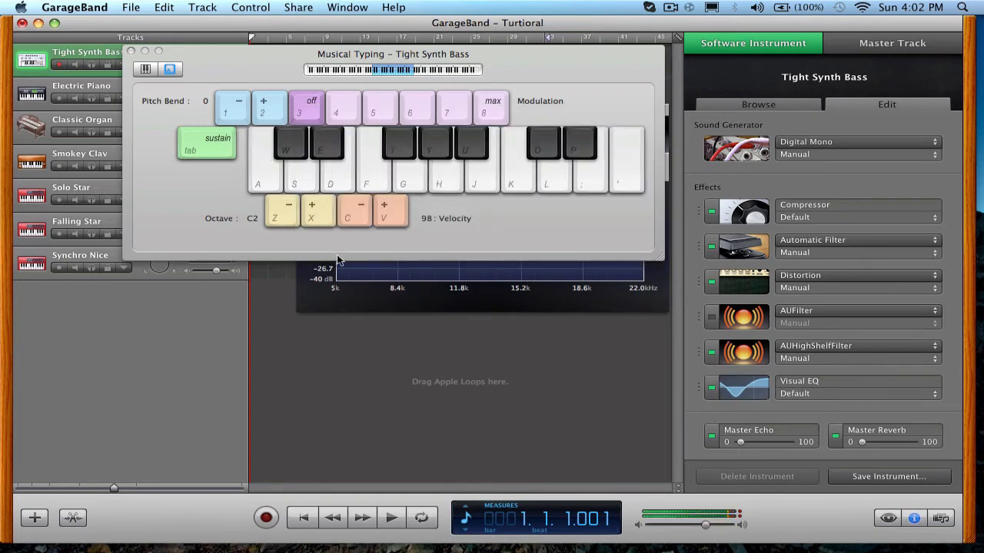
{"action": "left_click", "coordinate": [313, 139]}
{"action": "left_click", "coordinate": [305, 109]}
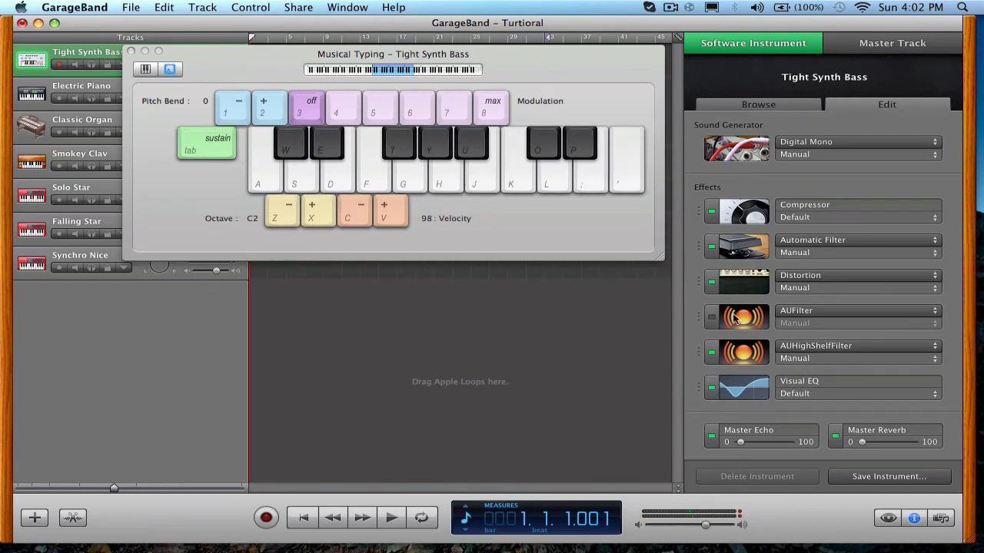
Replace the AUFilter effect on the Tight Synth Bass track with AUGraphicEQ.
{"action": "left_click", "coordinate": [734, 317]}
{"action": "left_click", "coordinate": [794, 315]}
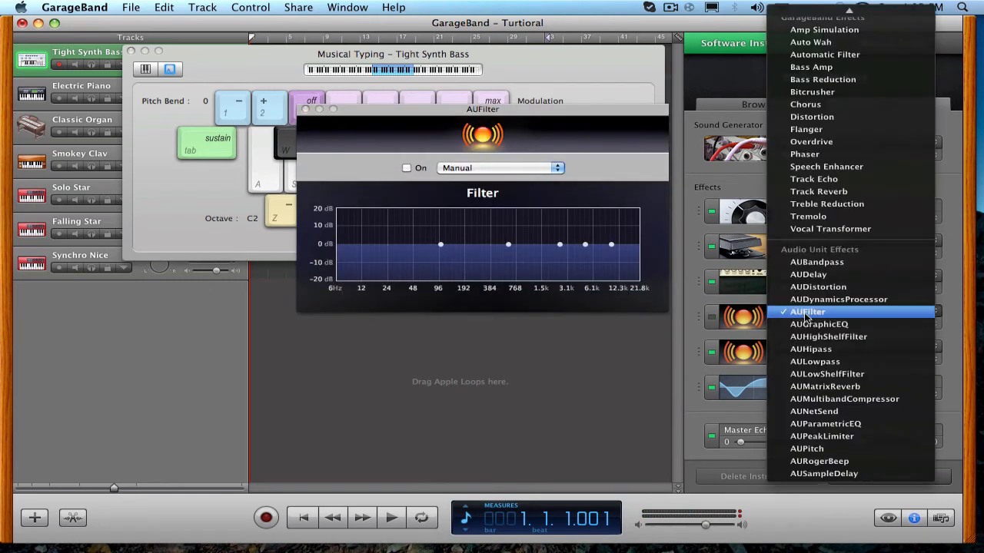
{"action": "left_click", "coordinate": [813, 324]}
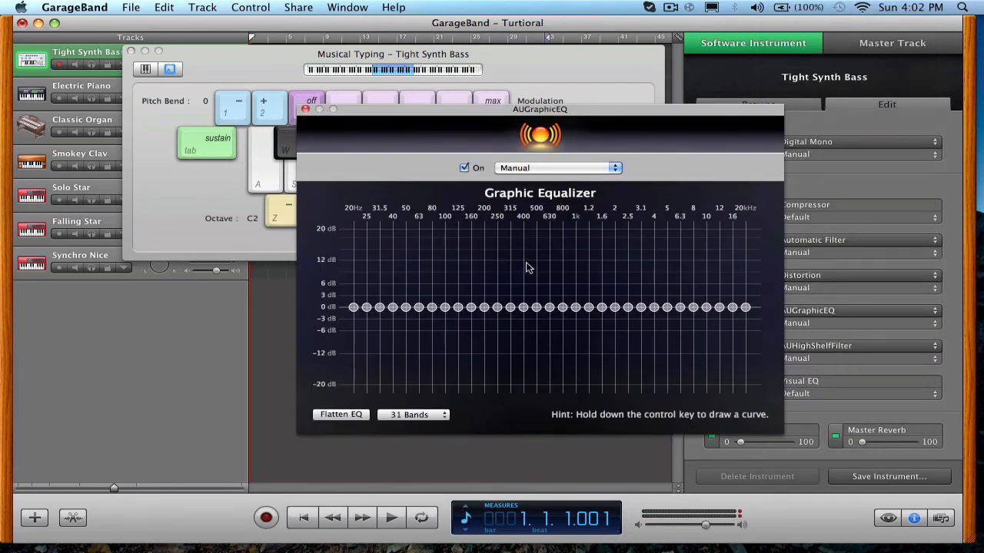
Raise the graphic equalizer's 200 Hz band to about 6.4 dB.
{"action": "left_click_drag", "start_coordinate": [565, 107], "coordinate": [525, 99]}
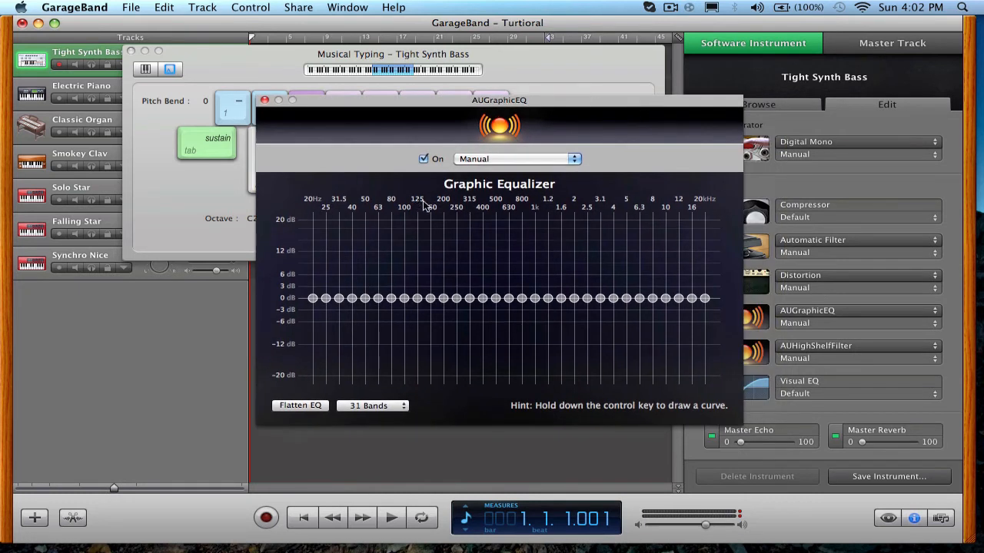
{"action": "left_click_drag", "start_coordinate": [445, 298], "coordinate": [443, 274]}
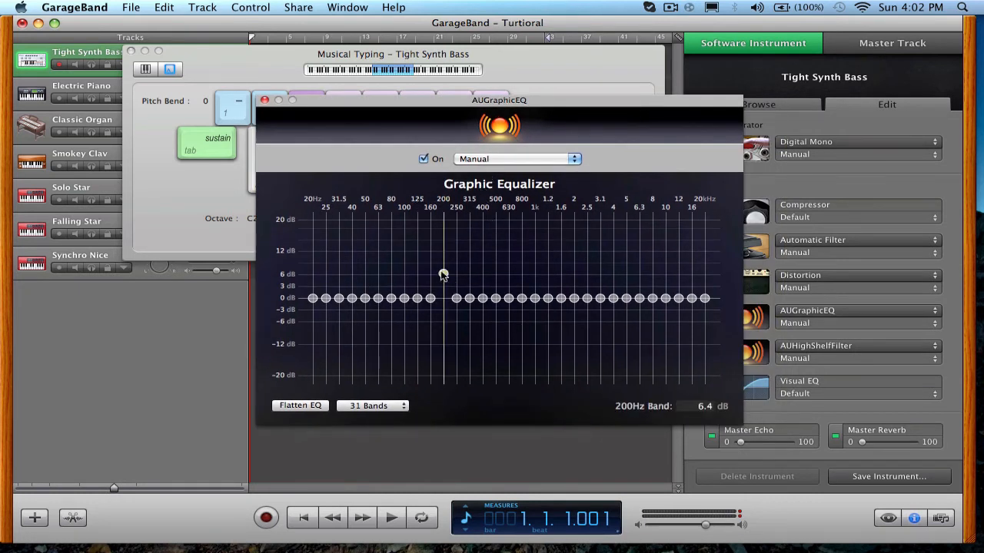
{"action": "left_click", "coordinate": [429, 308]}
Load the WubWub preset into the graphic equalizer, discarding the unsaved changes.
{"action": "left_click", "coordinate": [489, 159]}
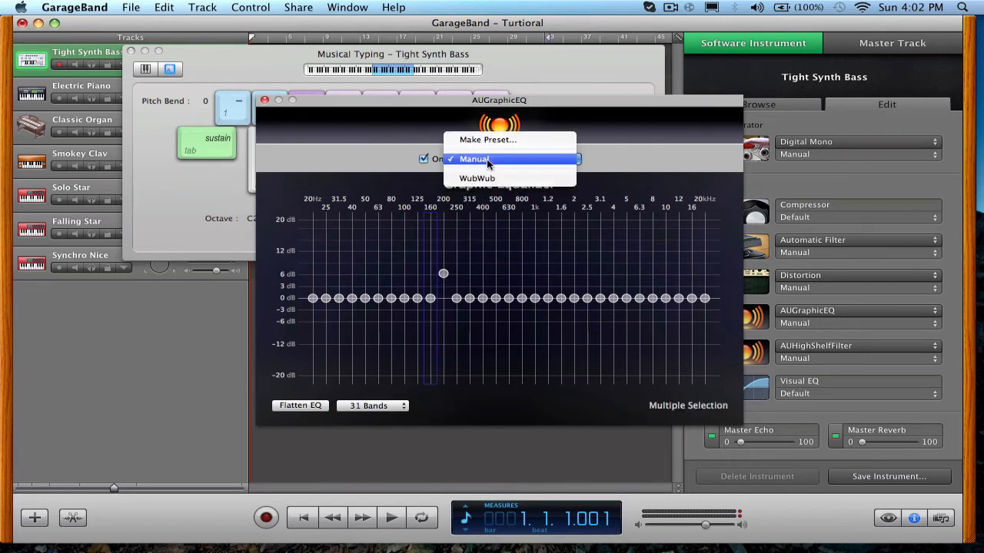
{"action": "left_click", "coordinate": [490, 182]}
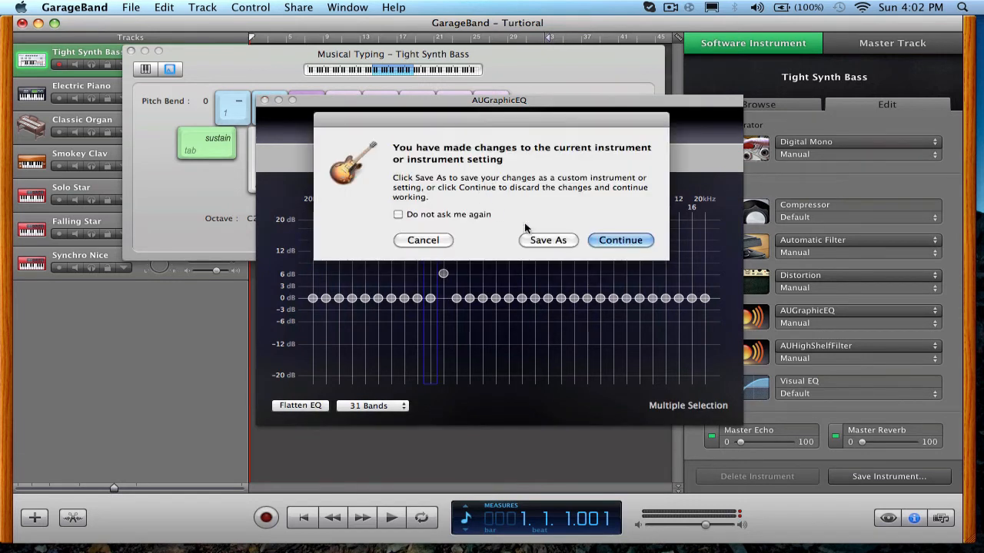
{"action": "left_click", "coordinate": [612, 241]}
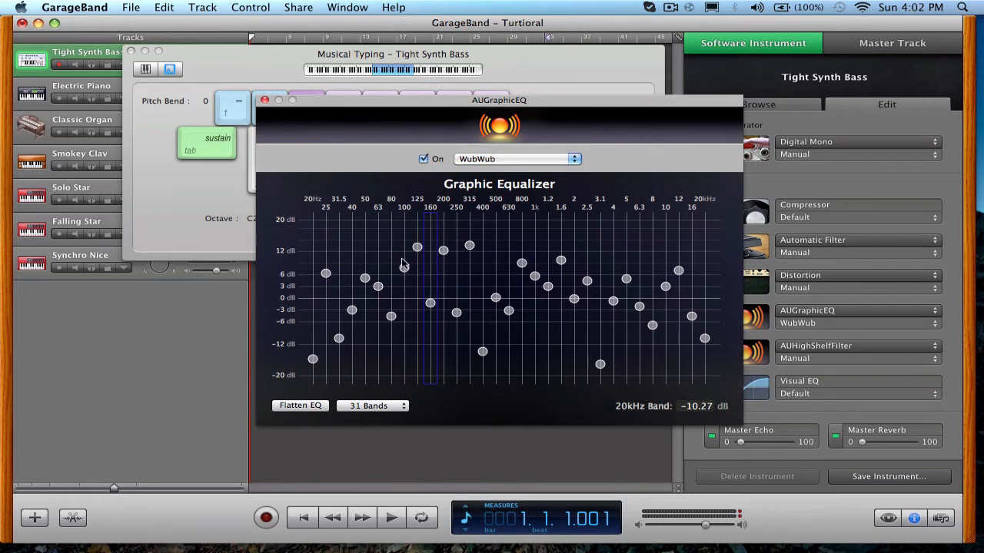
Play several low test notes on the Musical Typing keyboard to hear the equalizer preset.
{"action": "left_click", "coordinate": [366, 242]}
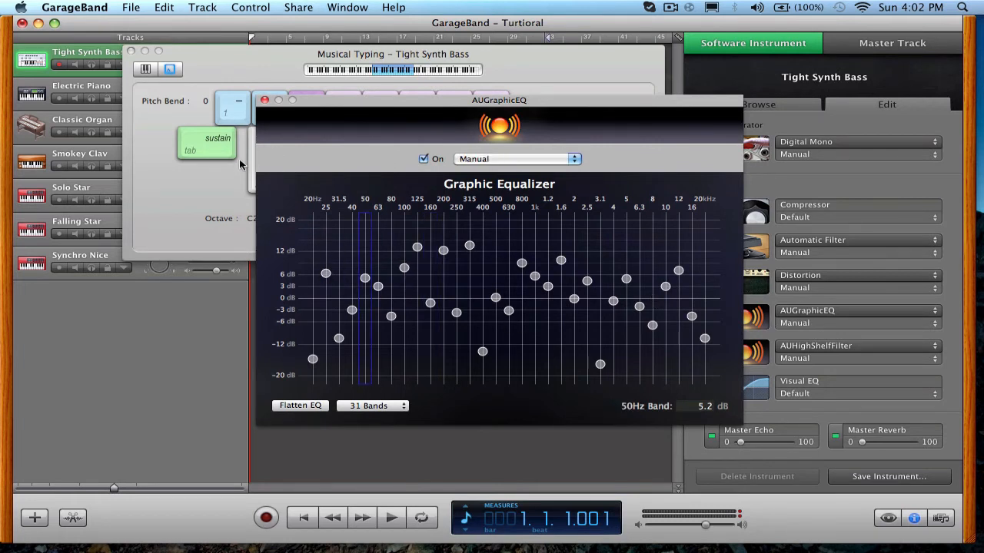
{"action": "left_click", "coordinate": [256, 180]}
{"action": "left_click", "coordinate": [256, 179]}
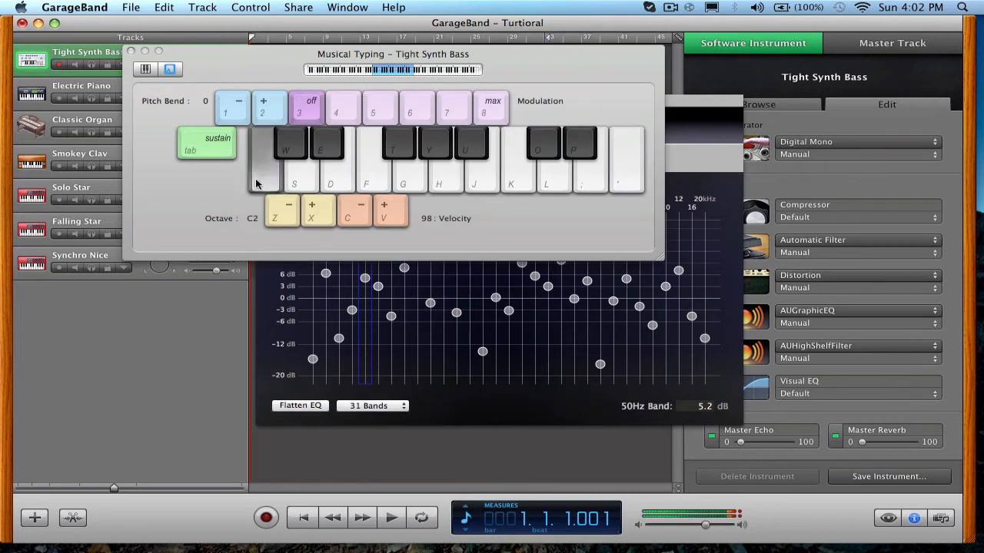
{"action": "key", "text": "d"}
{"action": "key", "text": "s"}
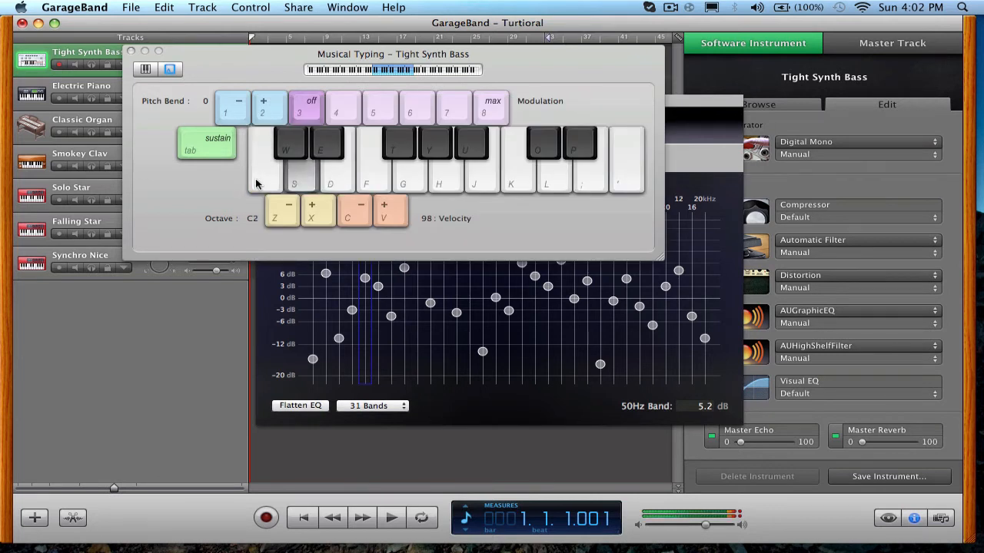
{"action": "key", "text": "f"}
Select all the equalizer bands and lower them together by about 2 dB.
{"action": "left_click", "coordinate": [343, 259]}
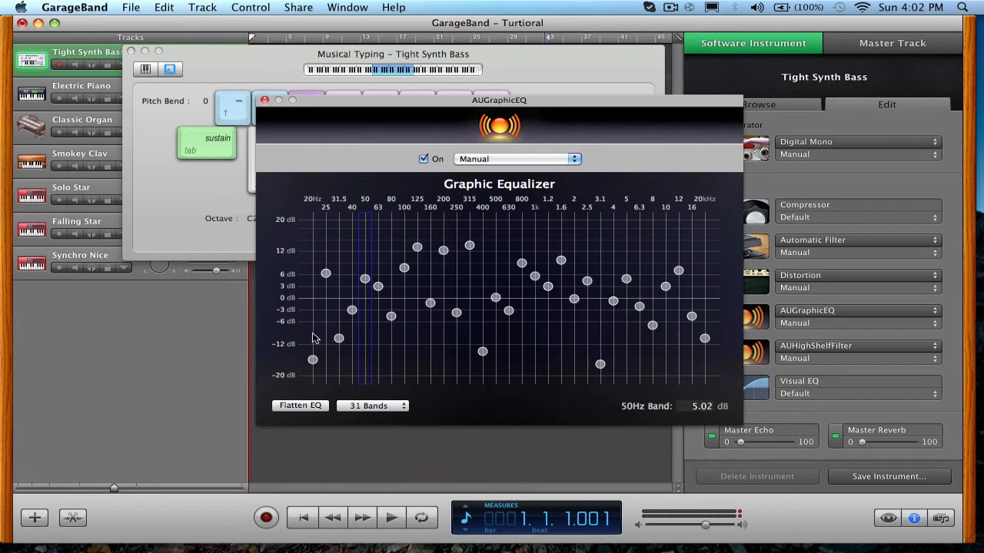
{"action": "left_click_drag", "start_coordinate": [313, 339], "coordinate": [685, 323]}
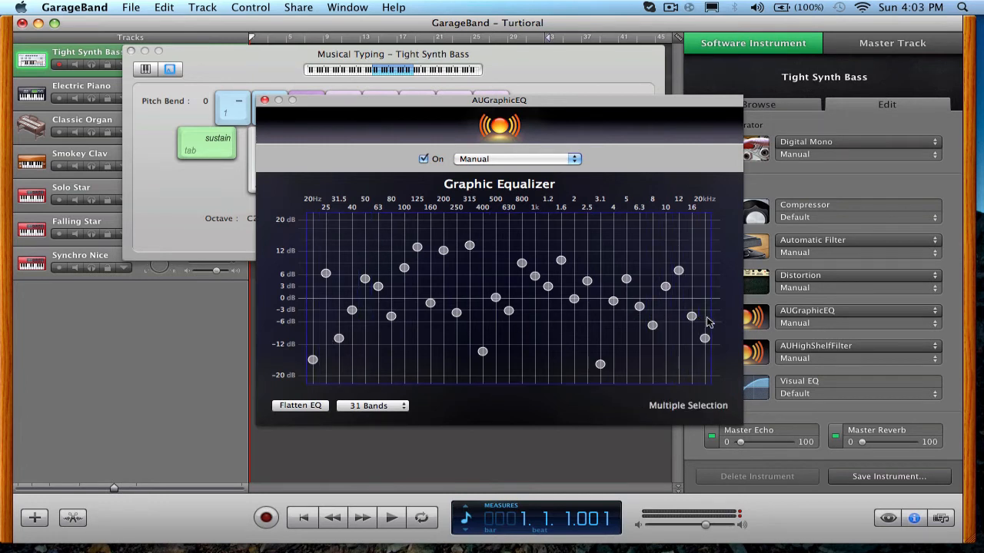
{"action": "left_click_drag", "start_coordinate": [522, 263], "coordinate": [522, 271]}
Play the A note repeatedly on the Musical Typing keyboard to hear the lowered equalizer curve.
{"action": "left_click", "coordinate": [318, 83]}
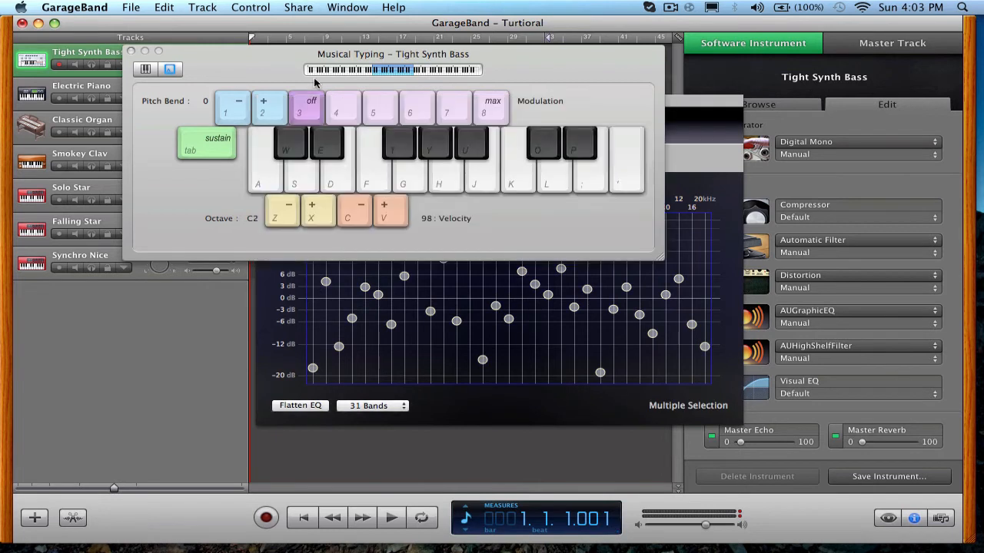
{"action": "left_click", "coordinate": [265, 175]}
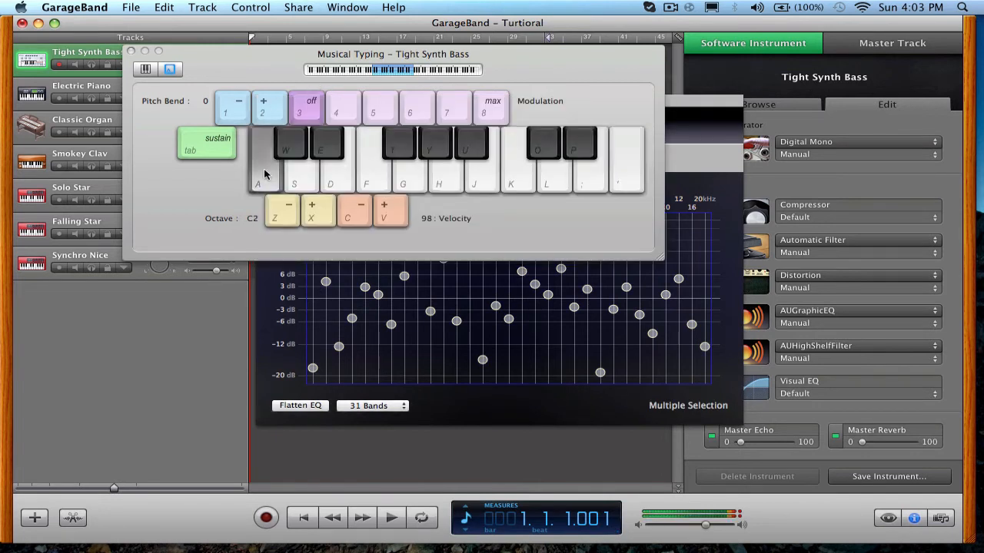
{"action": "left_click", "coordinate": [303, 350]}
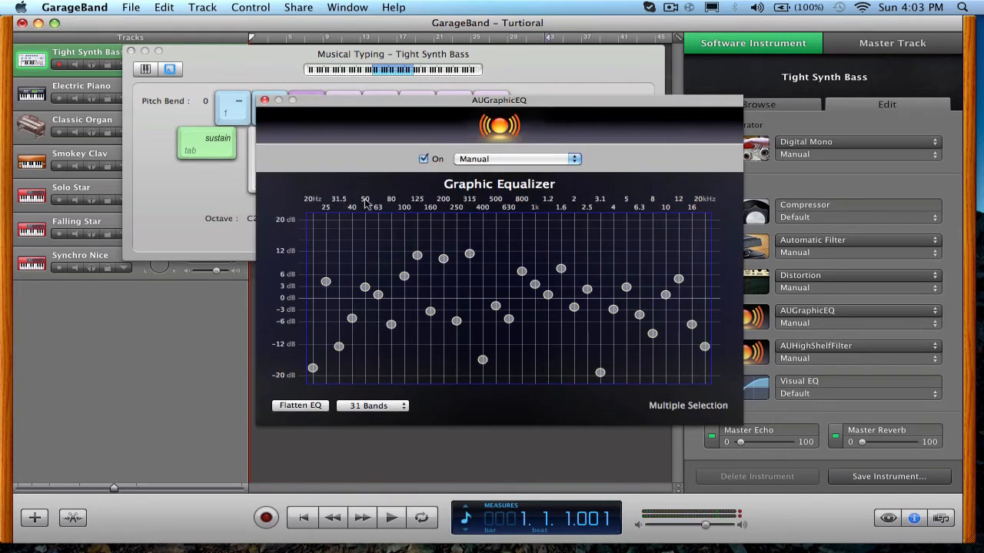
{"action": "key", "text": "a"}
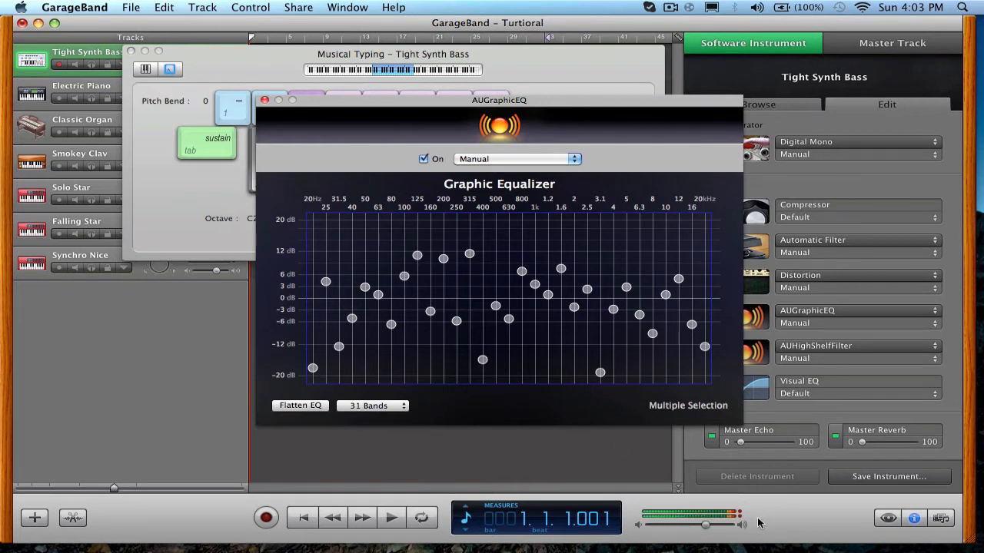
{"action": "key", "text": "a"}
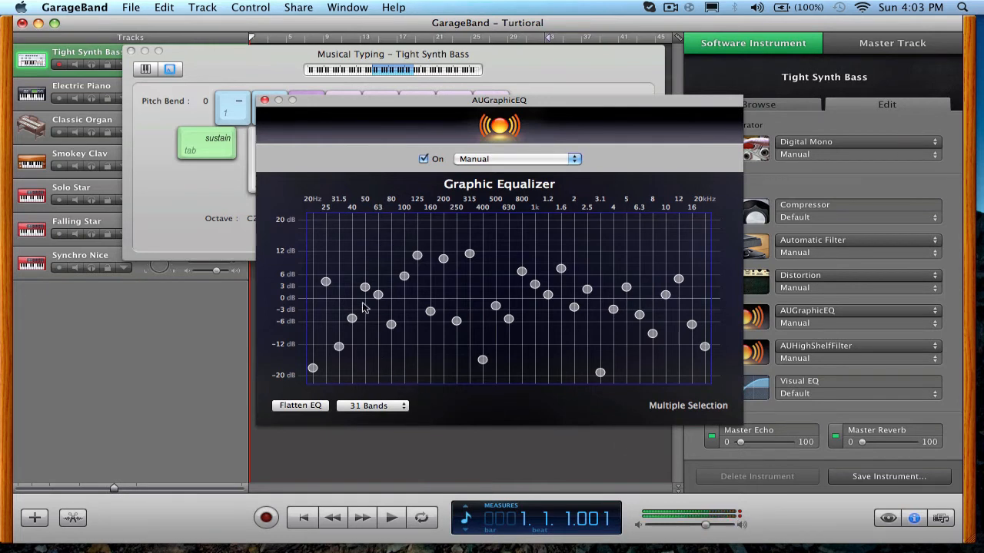
Lower the 125, 200 and 315 Hz bands to about 9, 6 and 8 dB, and set the 630 Hz band to about -4.4 dB.
{"action": "left_click_drag", "start_coordinate": [470, 254], "coordinate": [417, 267]}
{"action": "left_click", "coordinate": [418, 247]}
{"action": "left_click", "coordinate": [508, 315]}
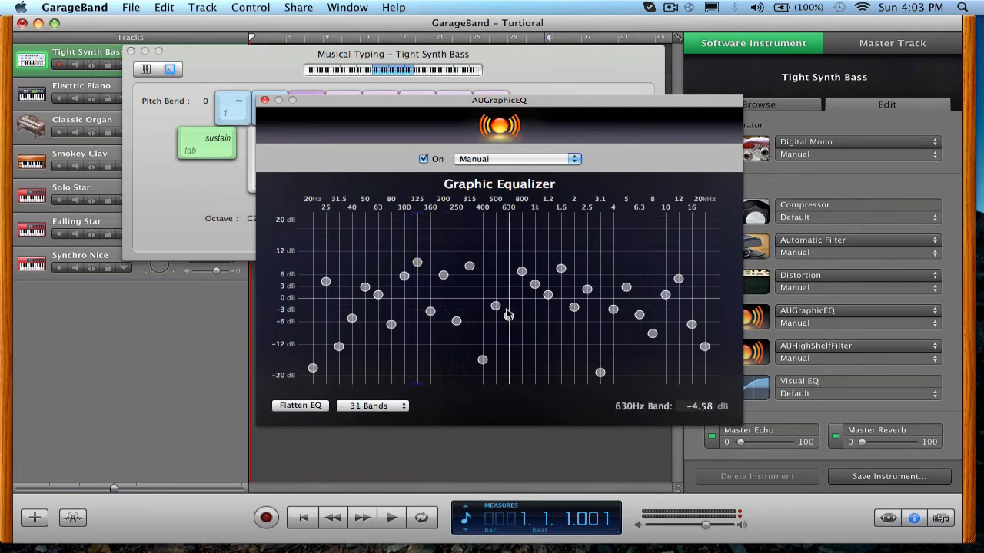
{"action": "left_click_drag", "start_coordinate": [507, 314], "coordinate": [509, 316]}
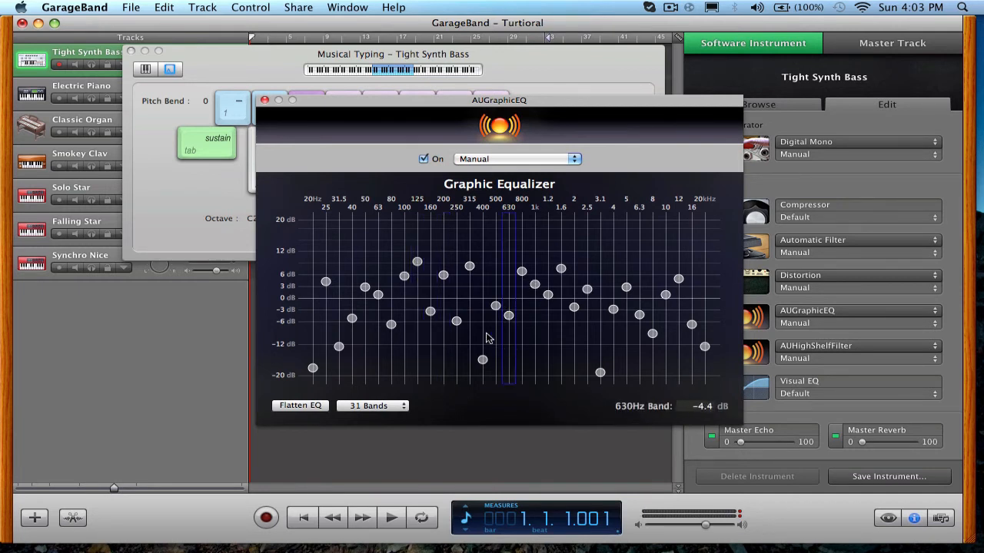
Try selecting different ranges of equalizer bands, and raise the 1.6 kHz band to about 9.5 dB.
{"action": "left_click", "coordinate": [419, 239]}
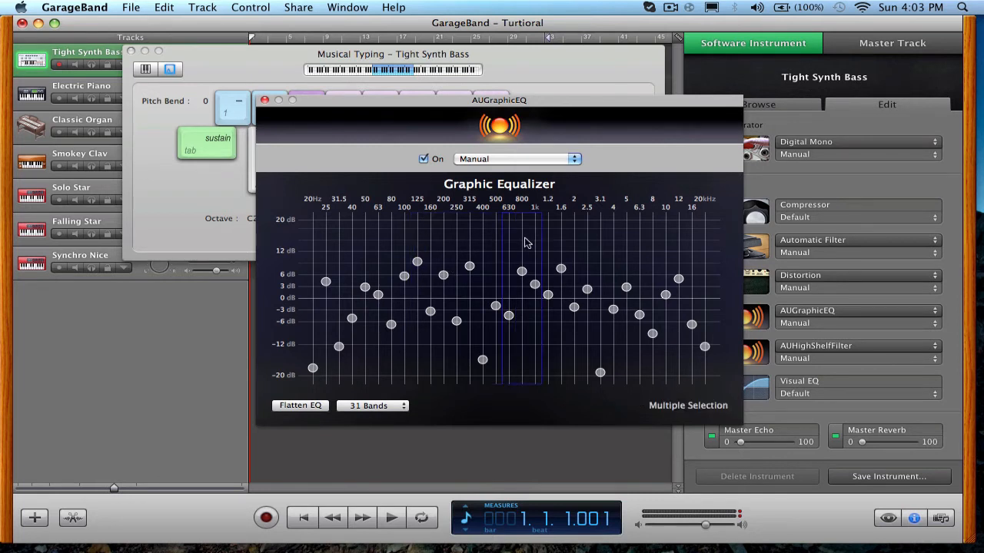
{"action": "left_click_drag", "start_coordinate": [357, 236], "coordinate": [607, 241]}
{"action": "left_click", "coordinate": [610, 242]}
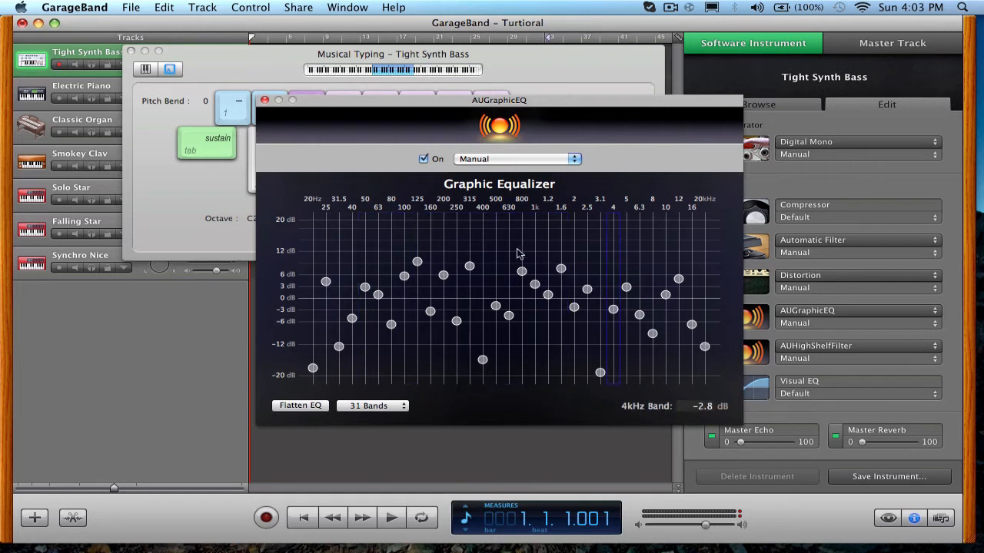
{"action": "left_click", "coordinate": [389, 340]}
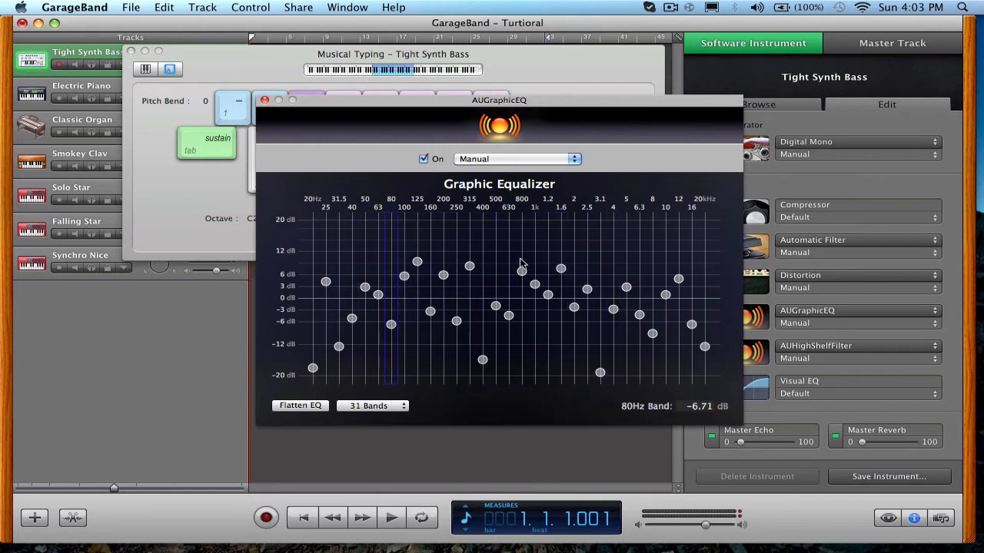
{"action": "left_click_drag", "start_coordinate": [561, 268], "coordinate": [561, 261]}
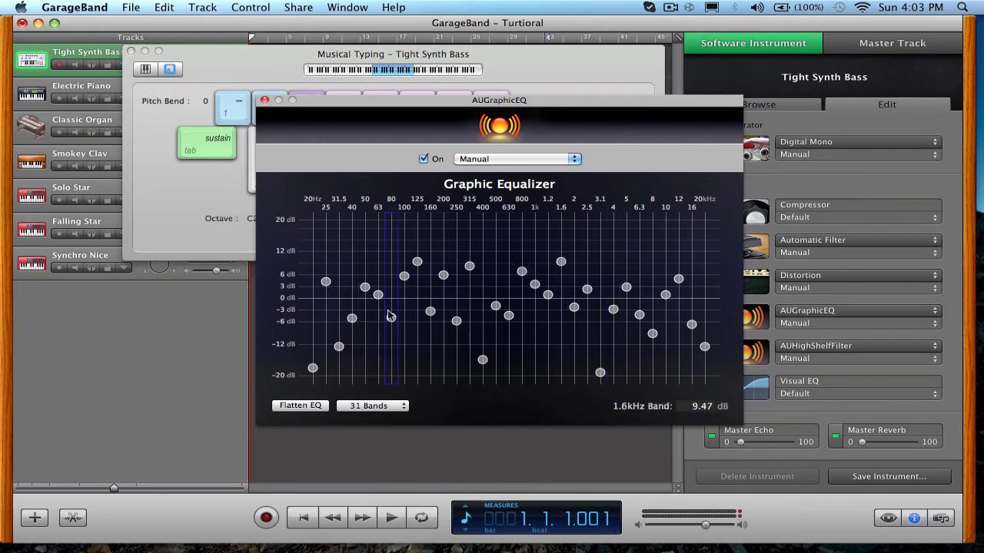
Set the 80 Hz band to about -5 dB, the 100 Hz band to about 4 dB and the 200 Hz band to about 9 dB.
{"action": "left_click_drag", "start_coordinate": [399, 351], "coordinate": [410, 319]}
{"action": "left_click_drag", "start_coordinate": [404, 277], "coordinate": [453, 248]}
{"action": "left_click", "coordinate": [448, 250]}
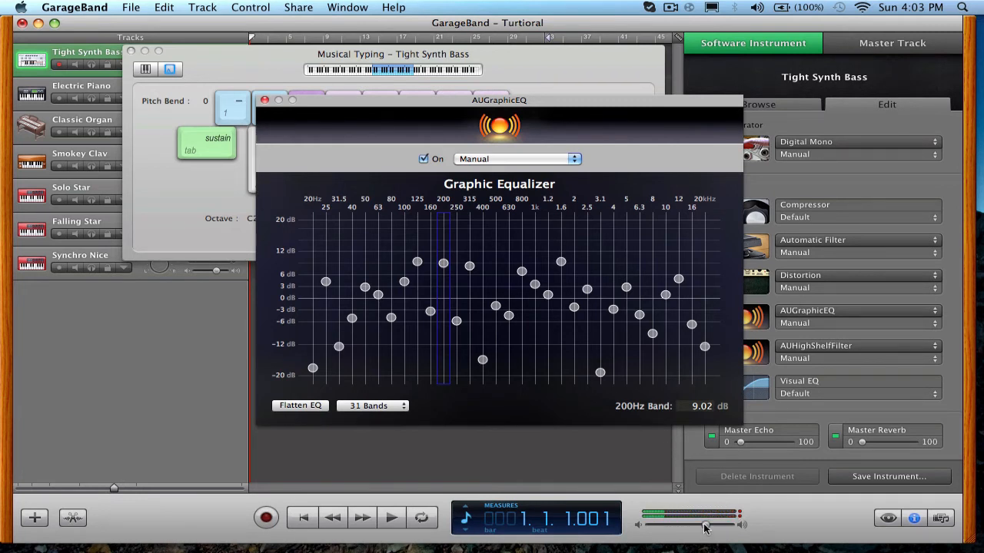
Reduce the master volume slightly, and shift all the equalizer bands down together by about 2 dB.
{"action": "mouse_move", "coordinate": [706, 528]}
{"action": "left_mouse_down"}
{"action": "mouse_move", "coordinate": [684, 528]}
{"action": "mouse_move", "coordinate": [694, 525]}
{"action": "left_mouse_up"}
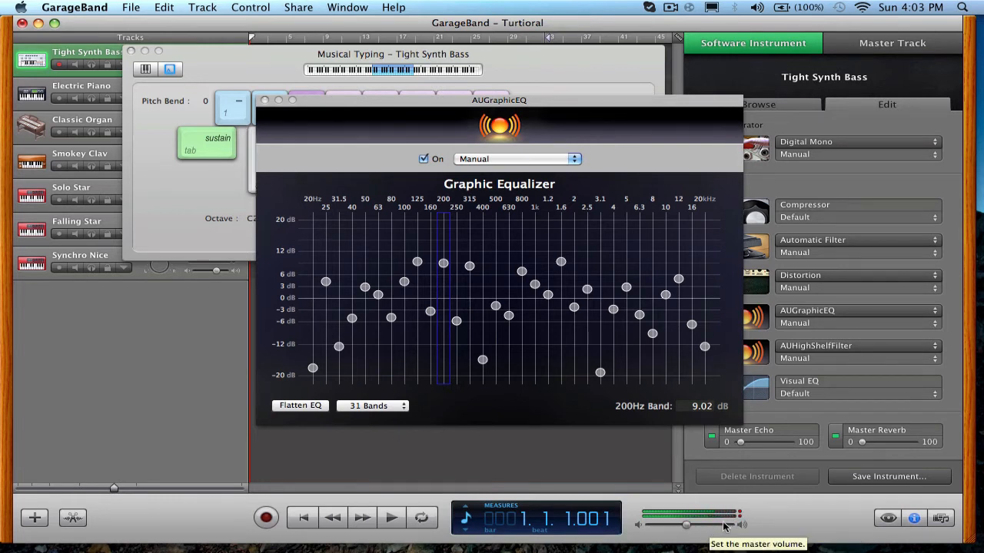
{"action": "left_click", "coordinate": [468, 245]}
{"action": "left_click_drag", "start_coordinate": [329, 246], "coordinate": [685, 236]}
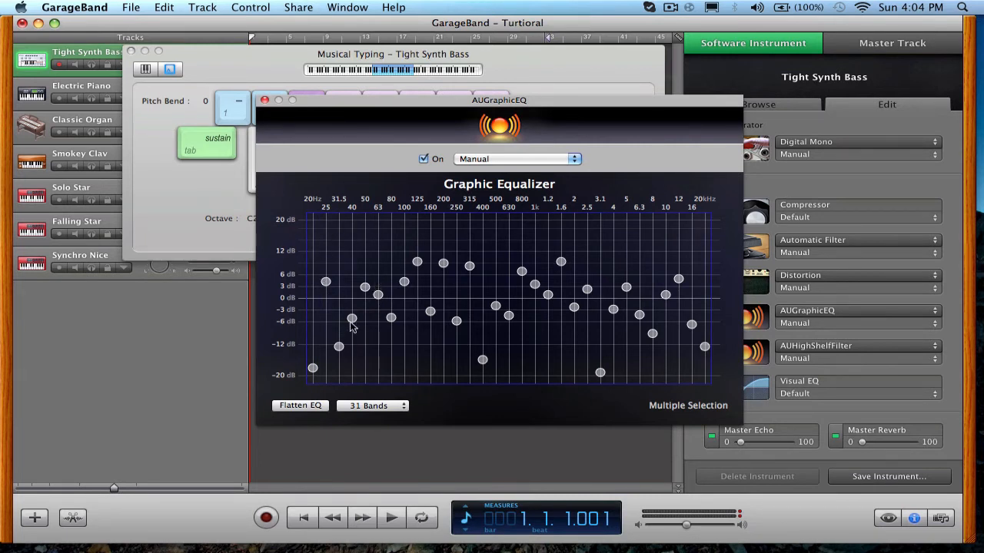
{"action": "left_click_drag", "start_coordinate": [365, 288], "coordinate": [367, 297]}
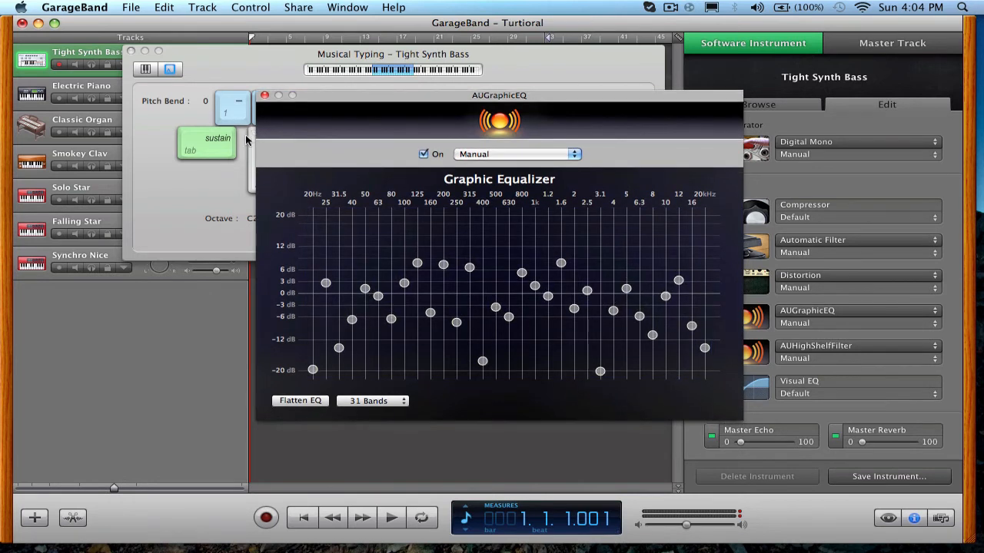
Play a few test notes with Musical Typing to hear the adjusted equalizer.
{"action": "left_click", "coordinate": [251, 150]}
{"action": "key", "text": "e"}
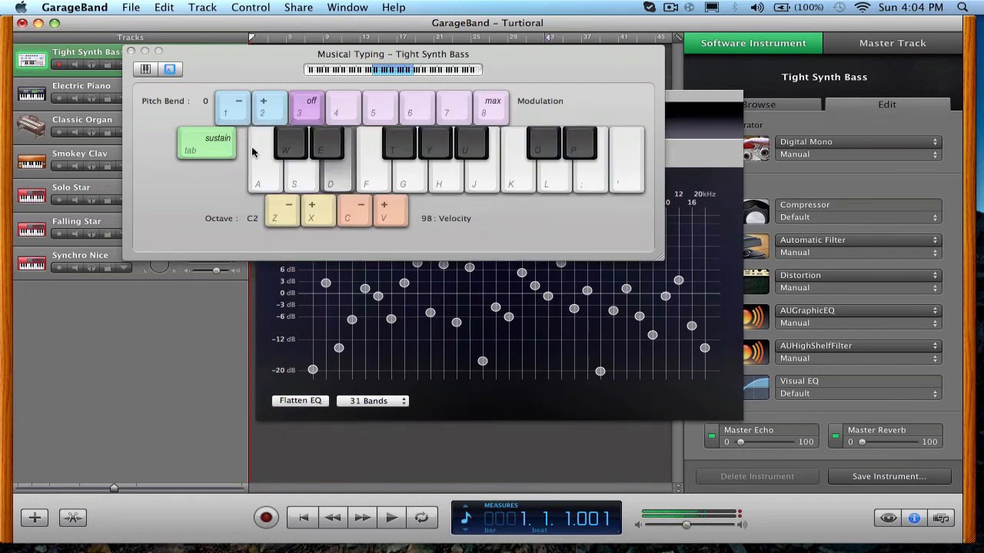
{"action": "key", "text": "w"}
{"action": "left_click", "coordinate": [276, 352]}
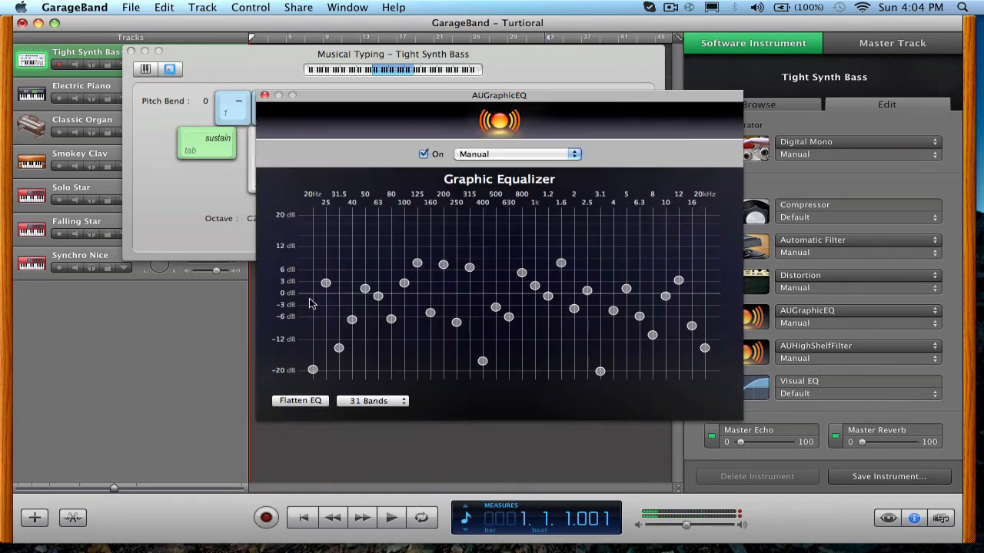
Raise all the equalizer bands together by about 2.5 dB and play a test note.
{"action": "left_click_drag", "start_coordinate": [311, 303], "coordinate": [678, 271]}
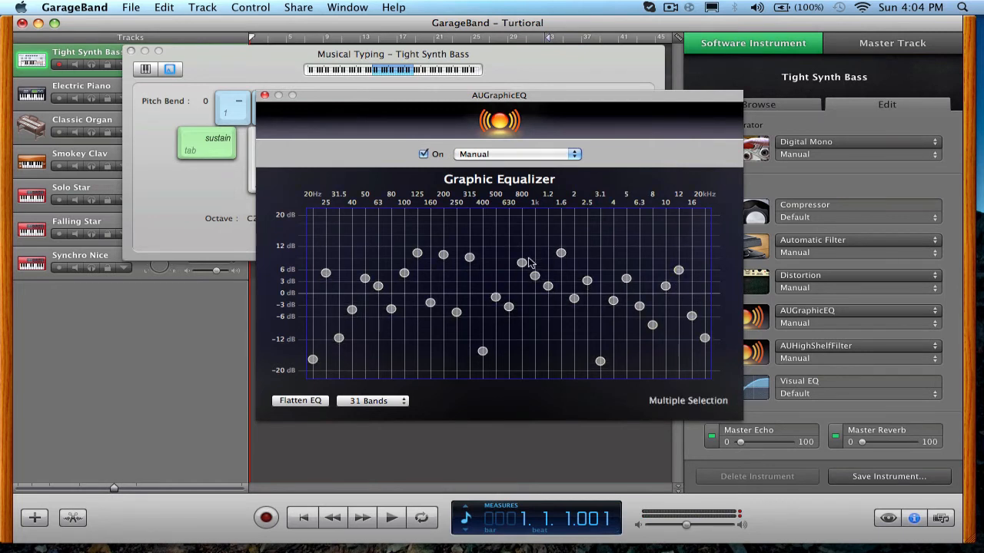
{"action": "left_click", "coordinate": [471, 413]}
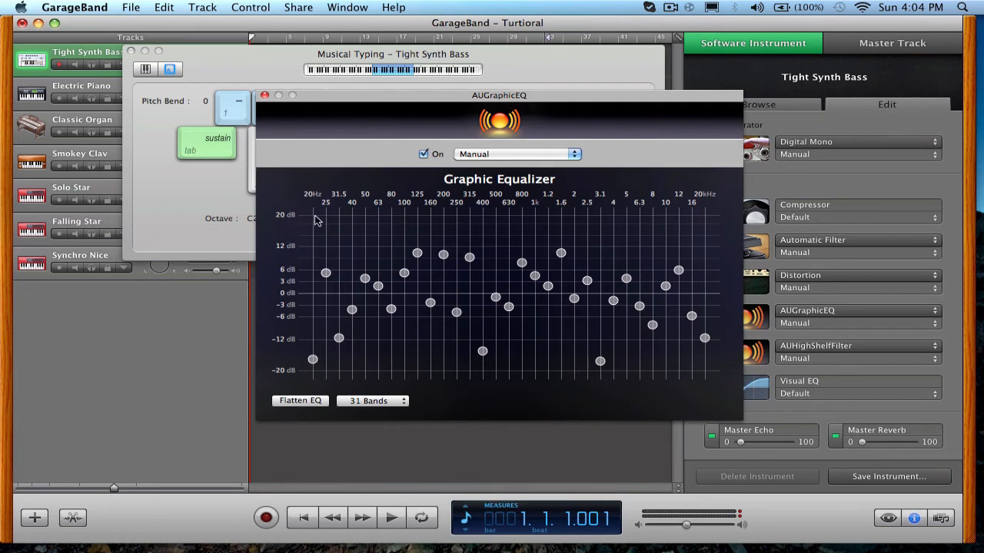
{"action": "left_click", "coordinate": [246, 195]}
{"action": "left_click", "coordinate": [282, 183]}
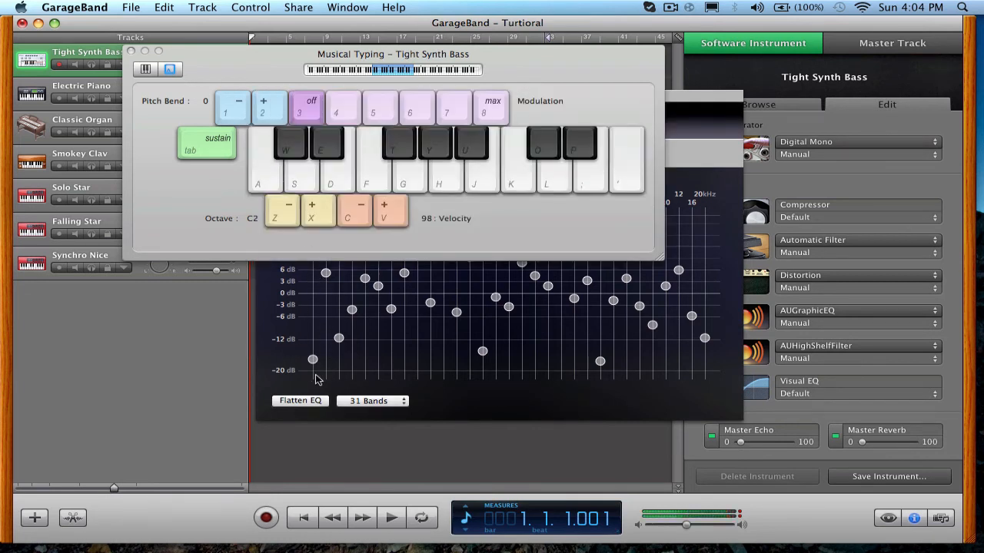
Close the graphic equalizer settings and replace the AUHighShelfFilter effect with AUPitch.
{"action": "left_click", "coordinate": [319, 380]}
{"action": "left_click", "coordinate": [265, 97]}
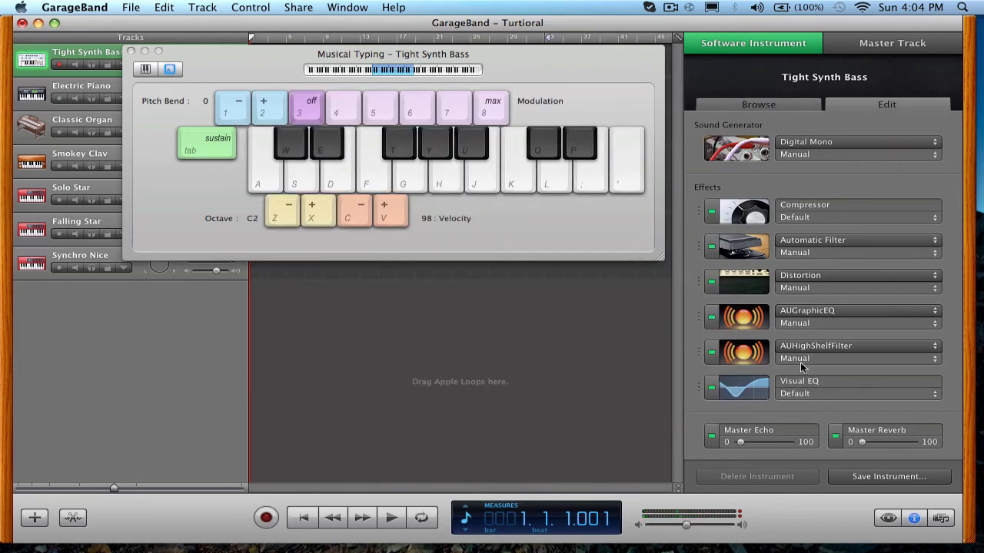
{"action": "left_click", "coordinate": [783, 347]}
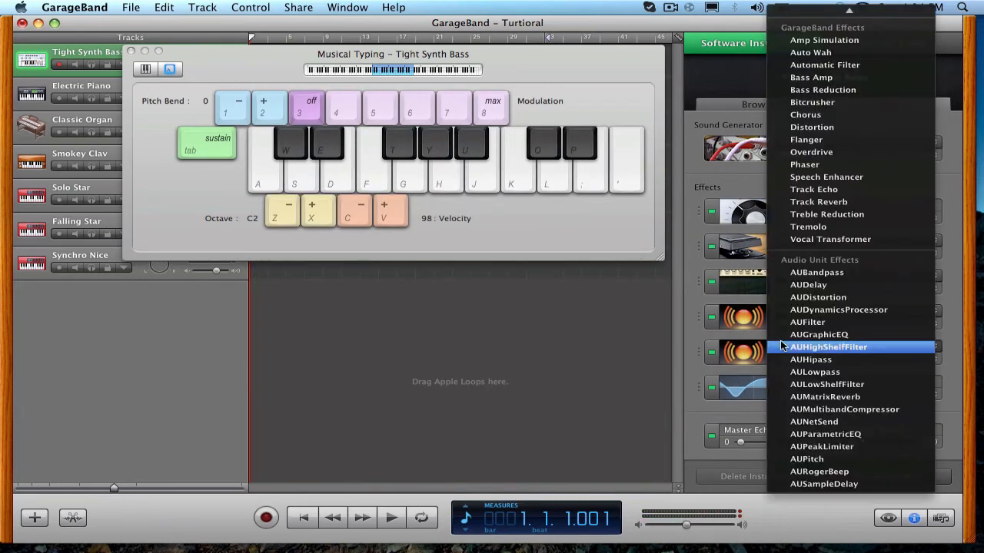
{"action": "left_click", "coordinate": [803, 459]}
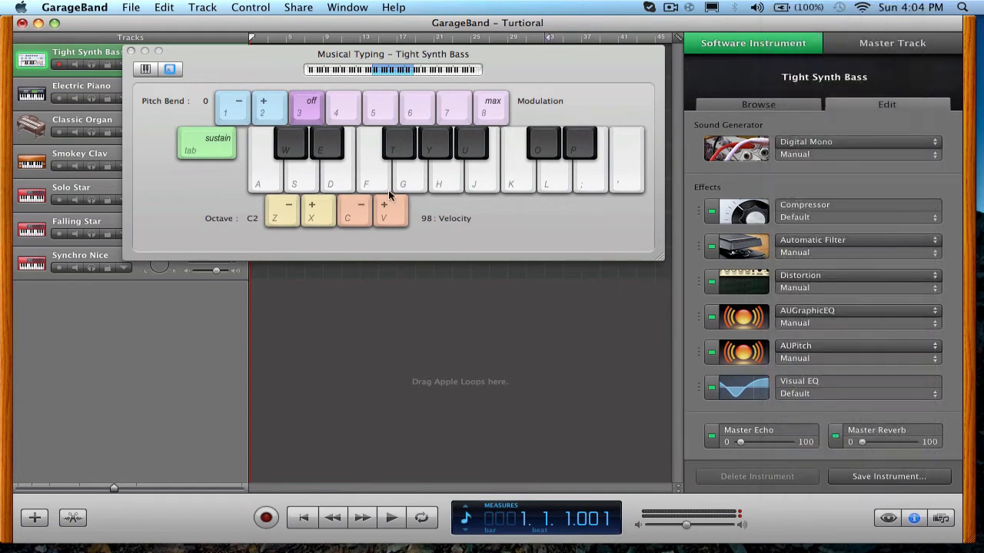
In the AUPitch settings, set the pitch to about -645 cents and smoothness to 34.1%, and play a few test notes.
{"action": "left_click", "coordinate": [726, 360]}
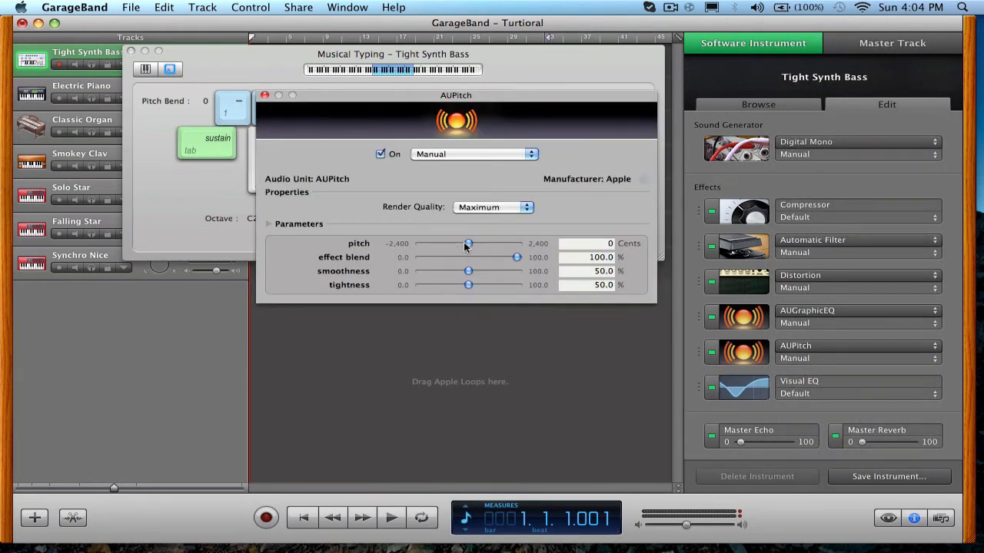
{"action": "left_click_drag", "start_coordinate": [464, 245], "coordinate": [453, 261]}
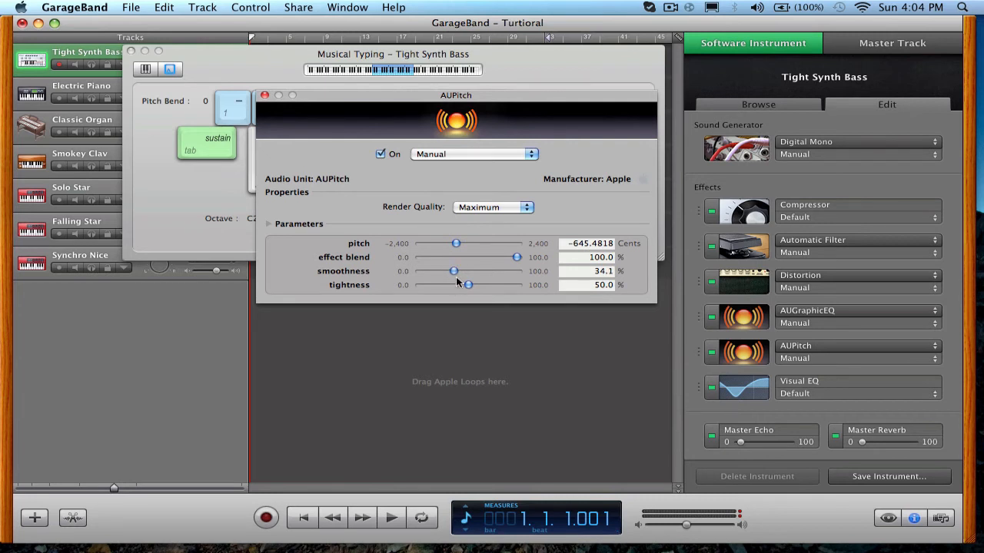
{"action": "left_click", "coordinate": [241, 165]}
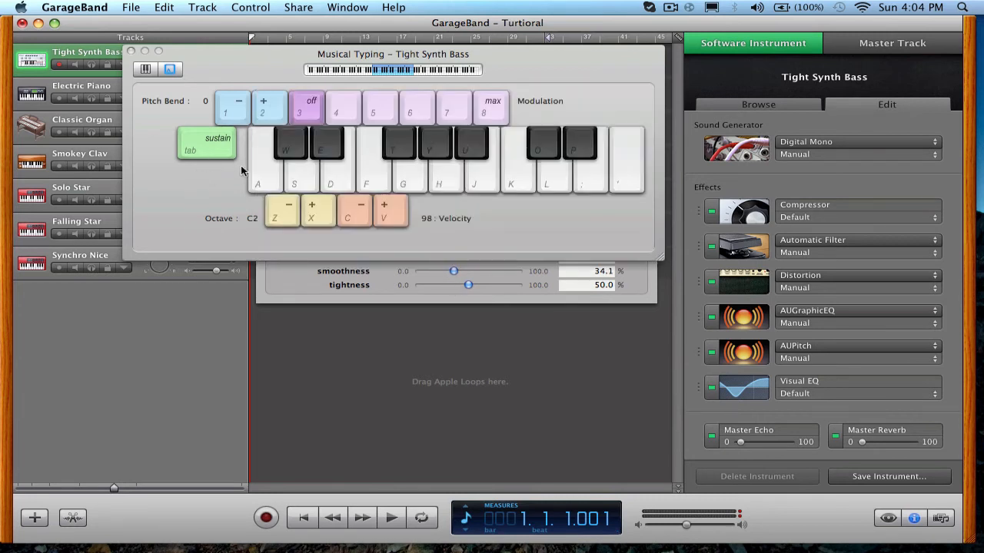
{"action": "left_click", "coordinate": [265, 169]}
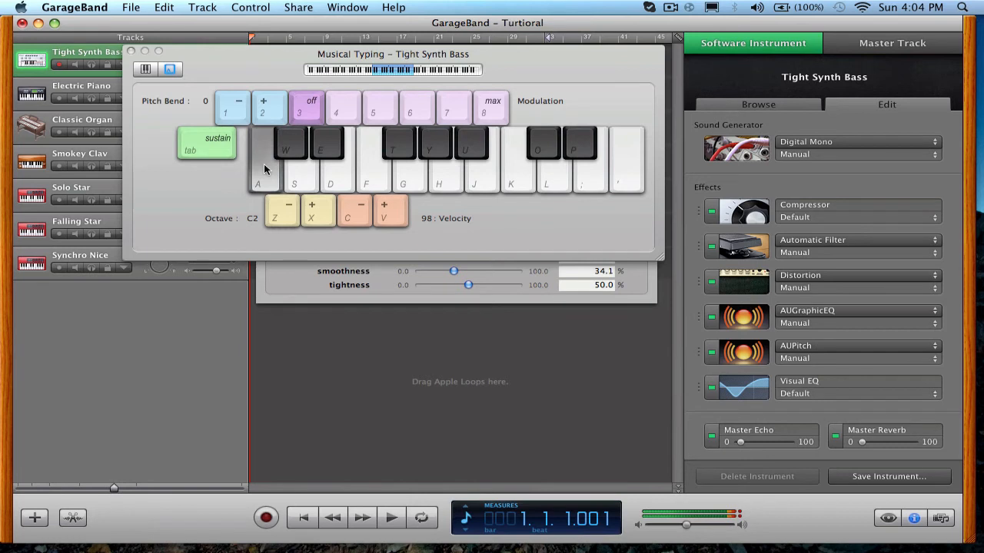
{"action": "key", "text": "f"}
{"action": "key", "text": "s"}
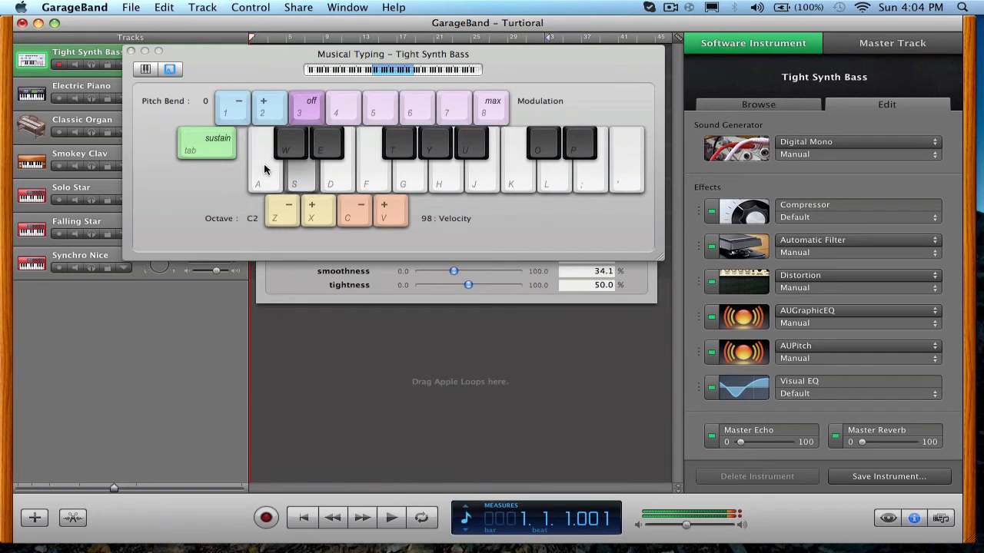
{"action": "key", "text": "d"}
Set the AUPitch pitch to about -26 cents and play a test note.
{"action": "left_click", "coordinate": [723, 361]}
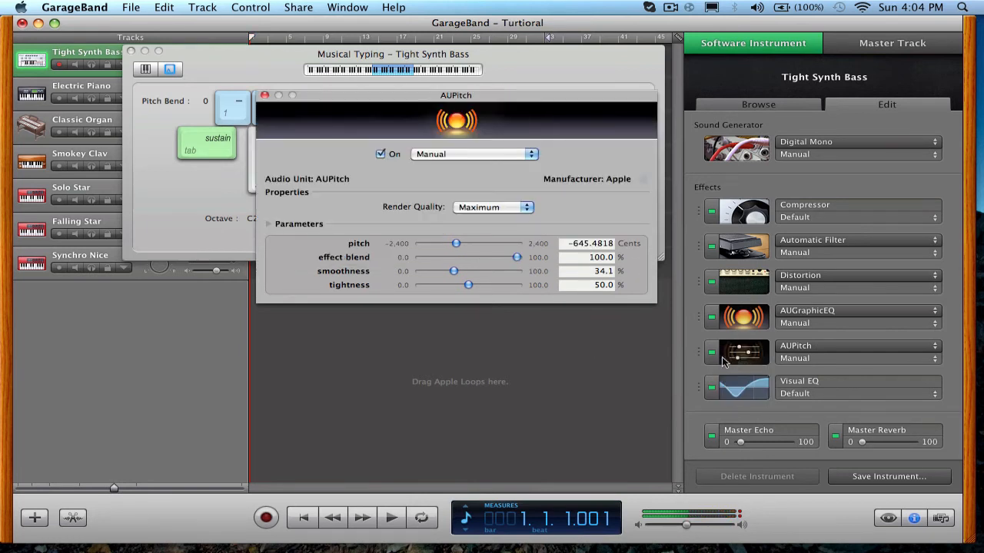
{"action": "left_click_drag", "start_coordinate": [458, 245], "coordinate": [468, 247]}
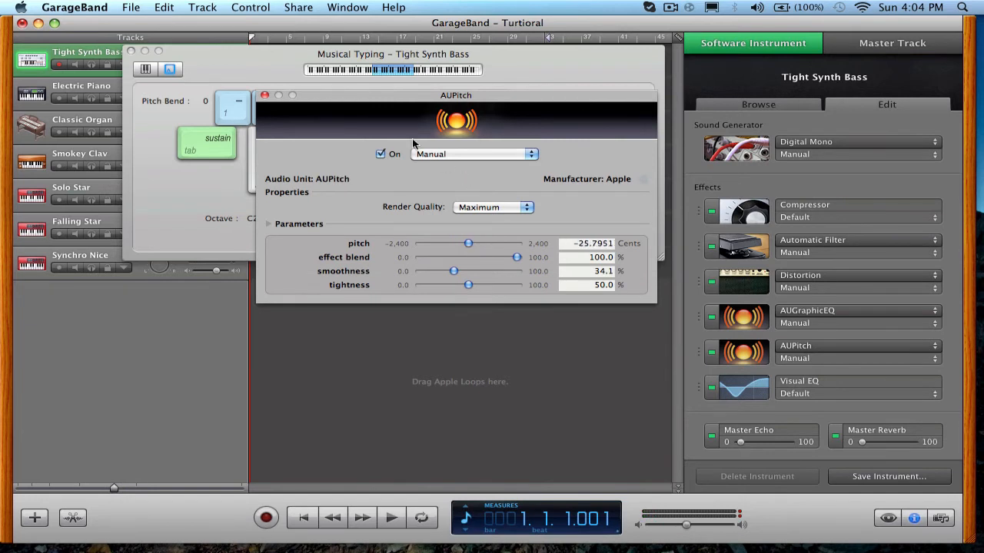
{"action": "left_click", "coordinate": [339, 78]}
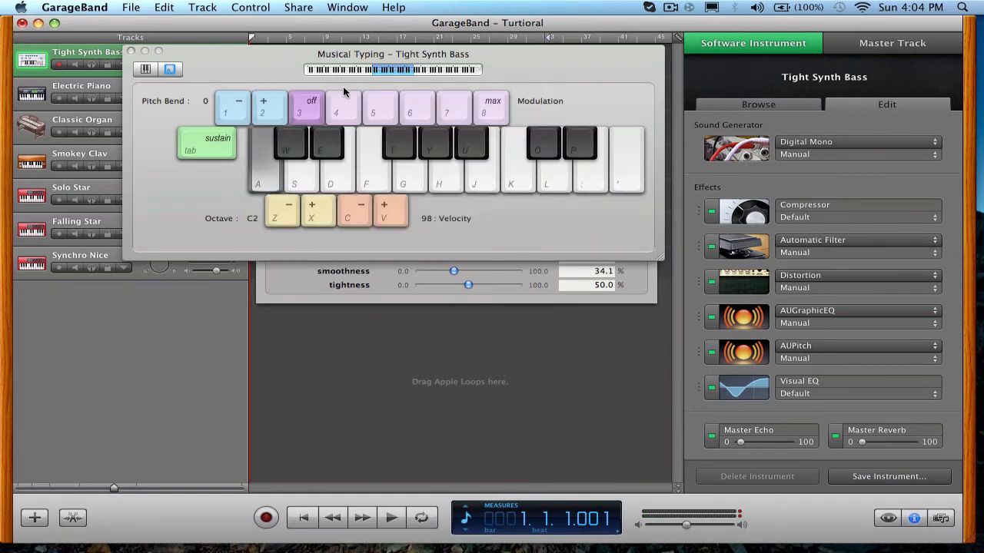
Set the AUPitch pitch to about -181 cents and return to the Musical Typing keyboard.
{"action": "left_click", "coordinate": [400, 269]}
{"action": "left_click", "coordinate": [465, 246]}
{"action": "left_click", "coordinate": [212, 220]}
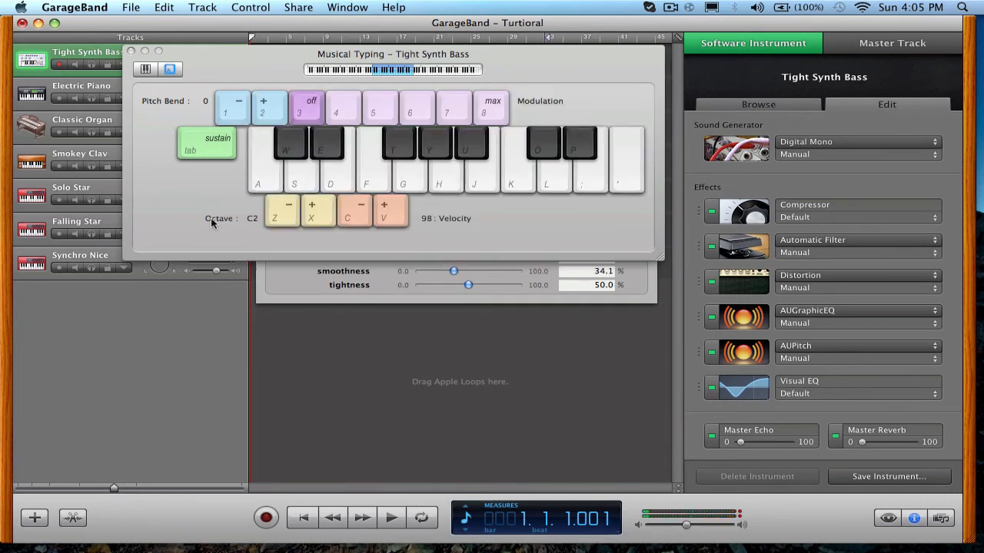
Play a sequence of low notes on the Musical Typing keyboard to hear the Tight Synth Bass with its pitch shift.
{"action": "left_click", "coordinate": [306, 183]}
{"action": "key", "text": "a"}
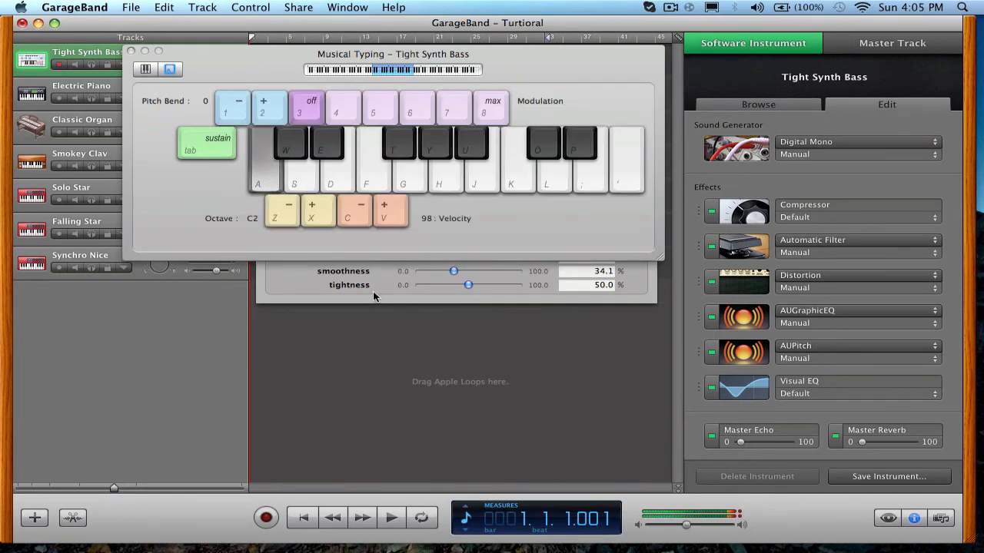
{"action": "key", "text": "g"}
{"action": "key", "text": "s"}
{"action": "key", "text": "g"}
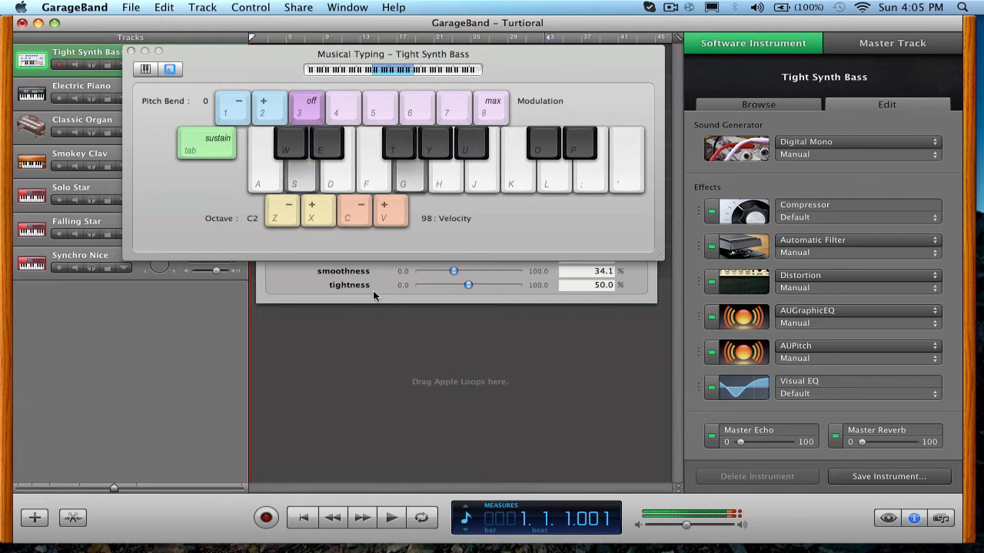
{"action": "key", "text": "a"}
{"action": "key", "text": "f"}
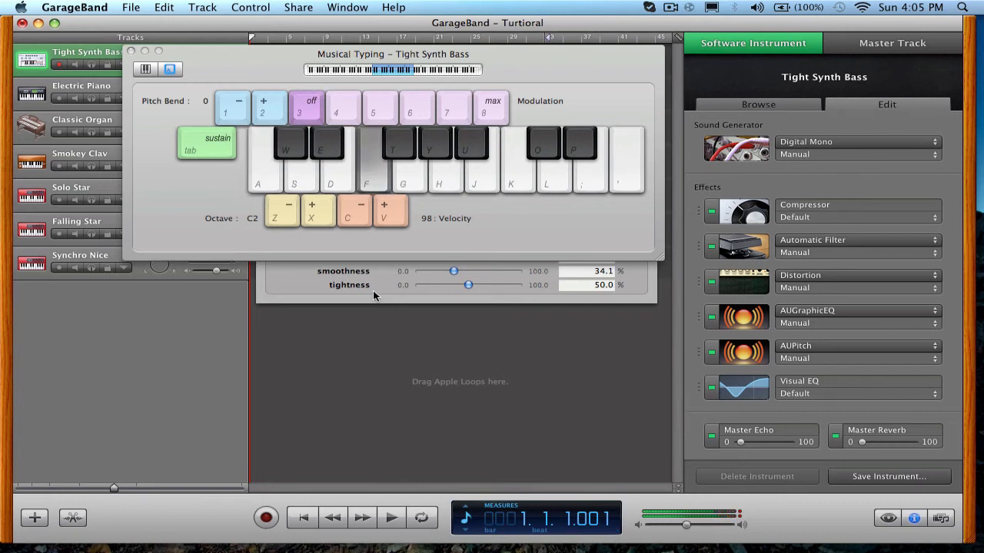
{"action": "key", "text": "a"}
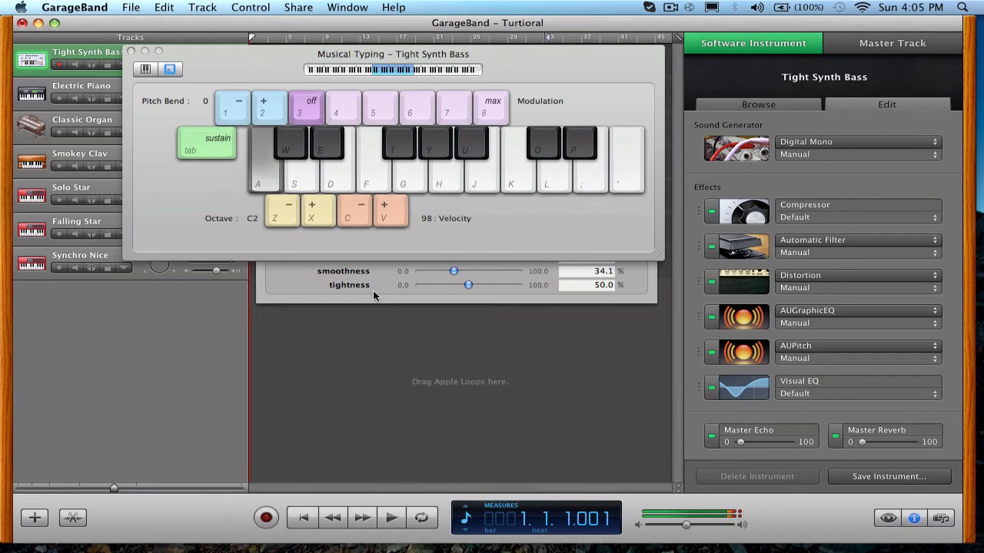
{"action": "key", "text": "s"}
{"action": "key", "text": "f"}
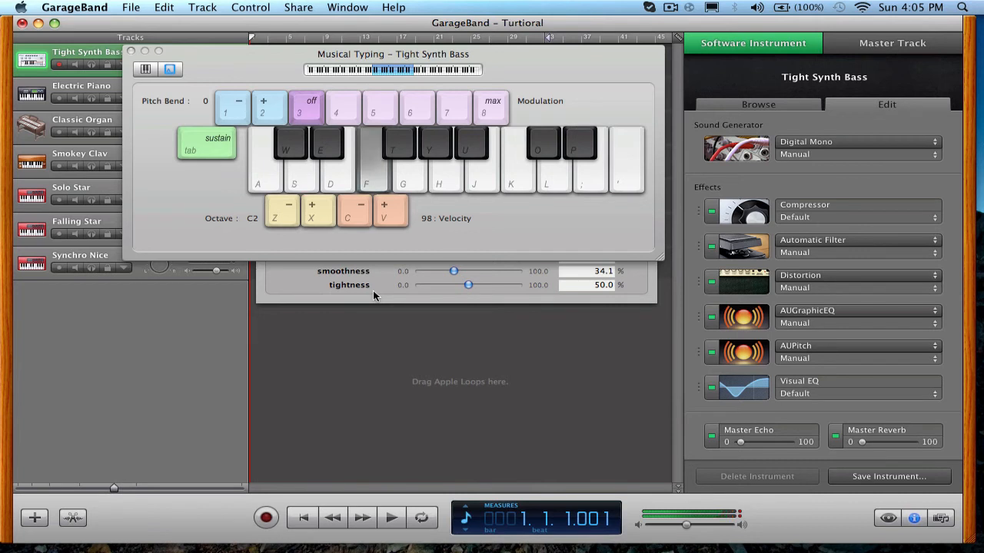
{"action": "key", "text": "a"}
{"action": "key", "text": "f"}
{"action": "key", "text": "s"}
{"action": "key", "text": "d"}
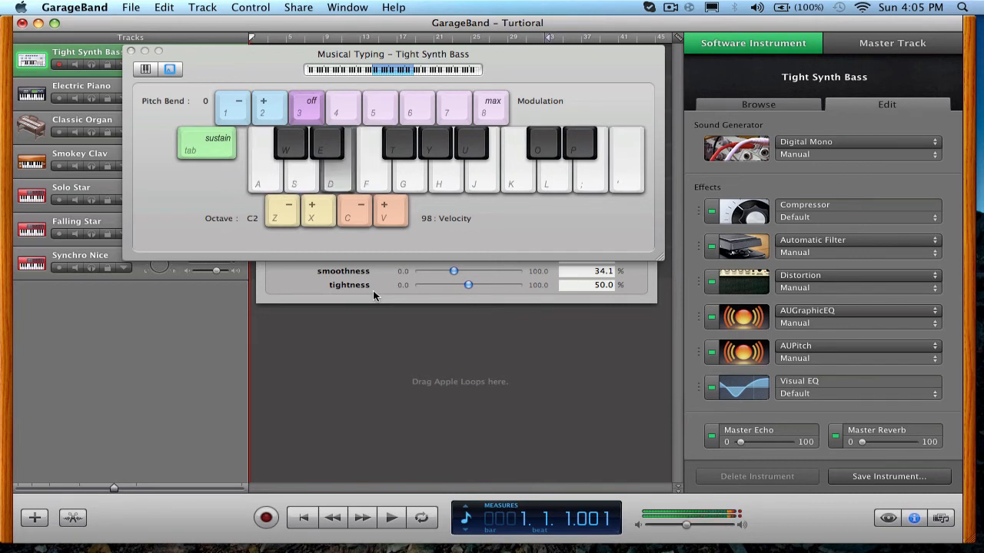
{"action": "key", "text": "a"}
Set the AUPitch tightness to 63.2% and play two test notes.
{"action": "left_click", "coordinate": [355, 286]}
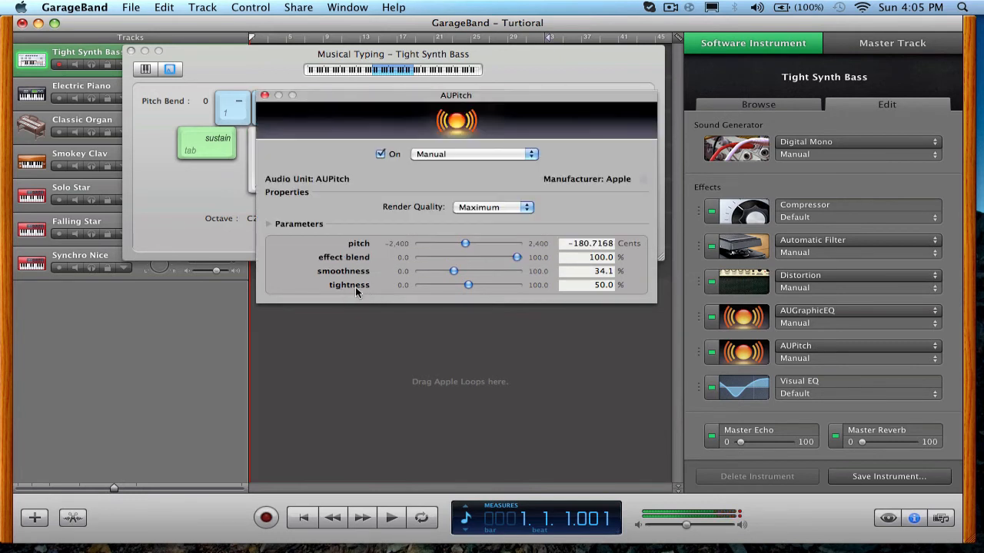
{"action": "left_click_drag", "start_coordinate": [471, 287], "coordinate": [481, 285]}
{"action": "left_click", "coordinate": [350, 66]}
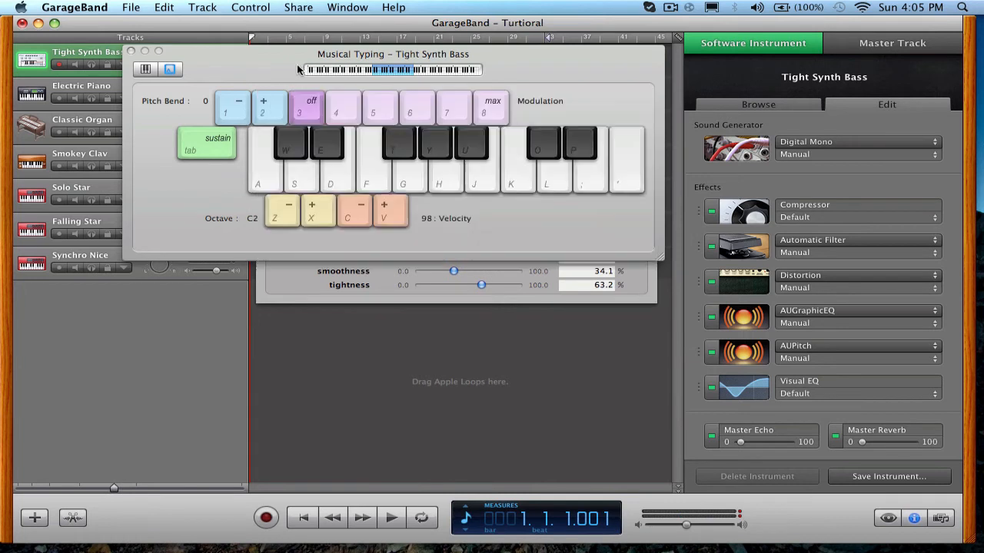
{"action": "key", "text": "a"}
{"action": "key", "text": "f"}
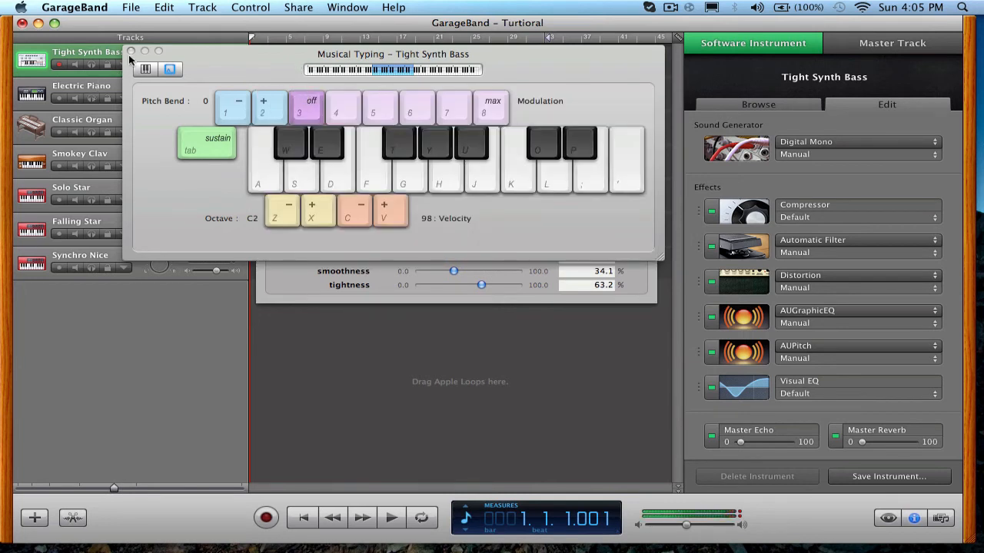
Close the AUPitch settings and reopen Musical Typing to play a couple of test notes.
{"action": "left_click", "coordinate": [131, 51]}
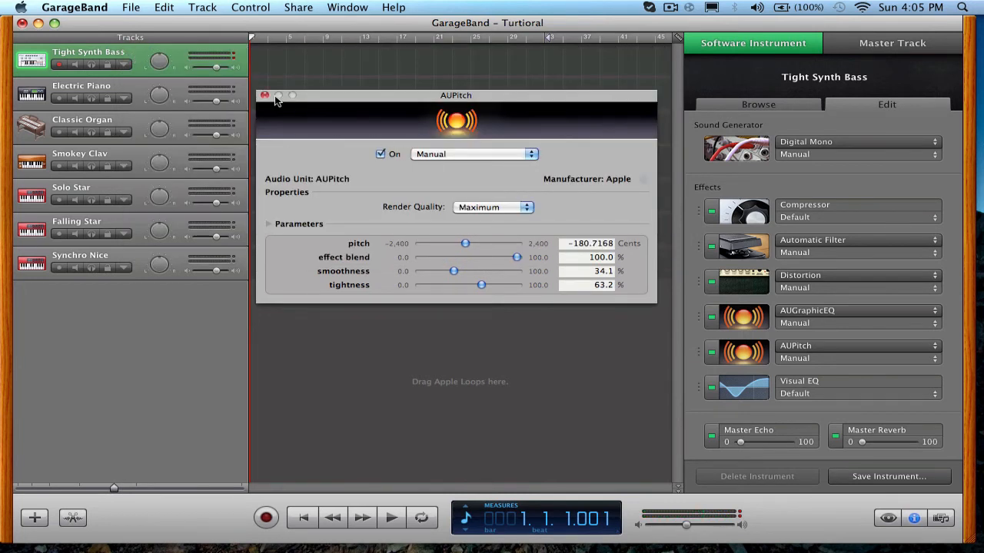
{"action": "left_click", "coordinate": [264, 95]}
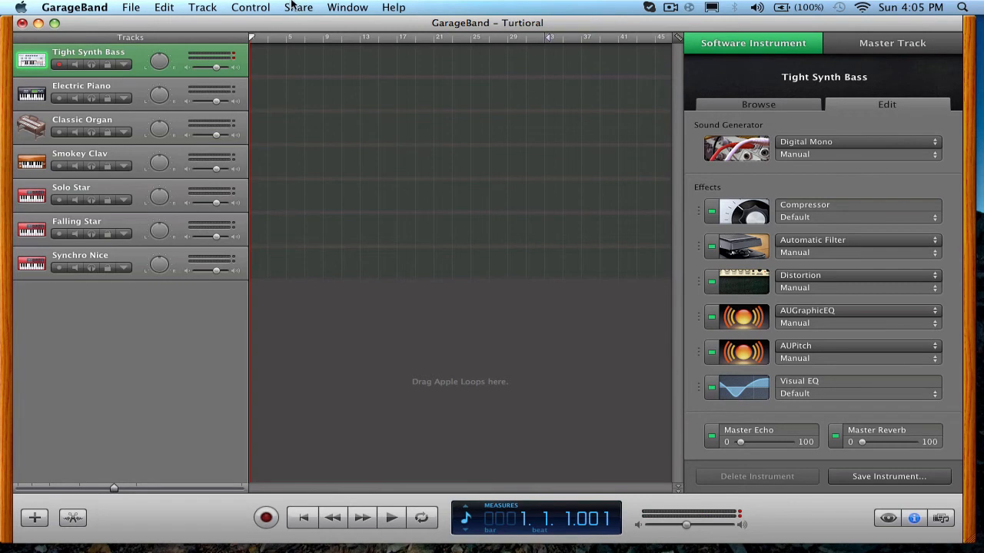
{"action": "left_click", "coordinate": [342, 8]}
{"action": "left_click", "coordinate": [343, 71]}
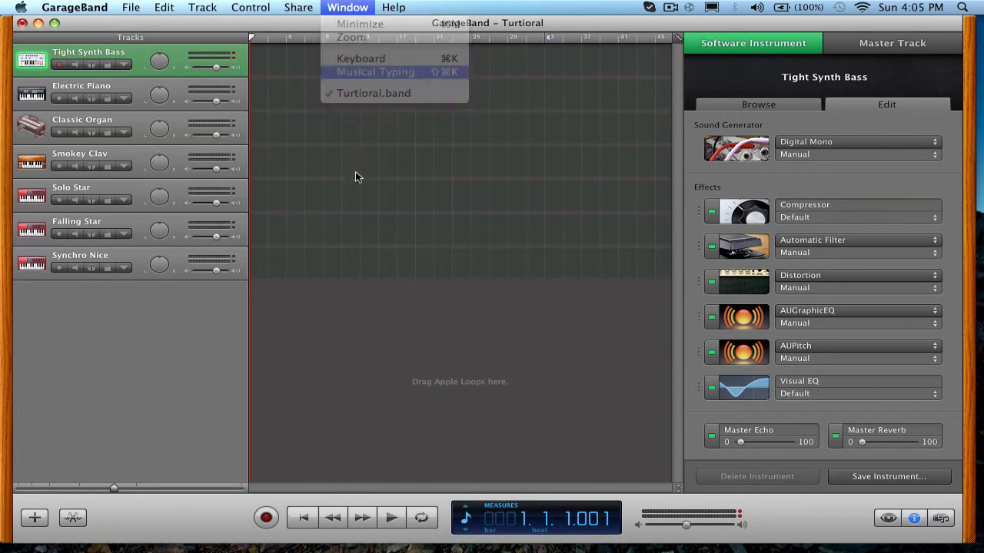
{"action": "key", "text": "a"}
{"action": "key", "text": "s"}
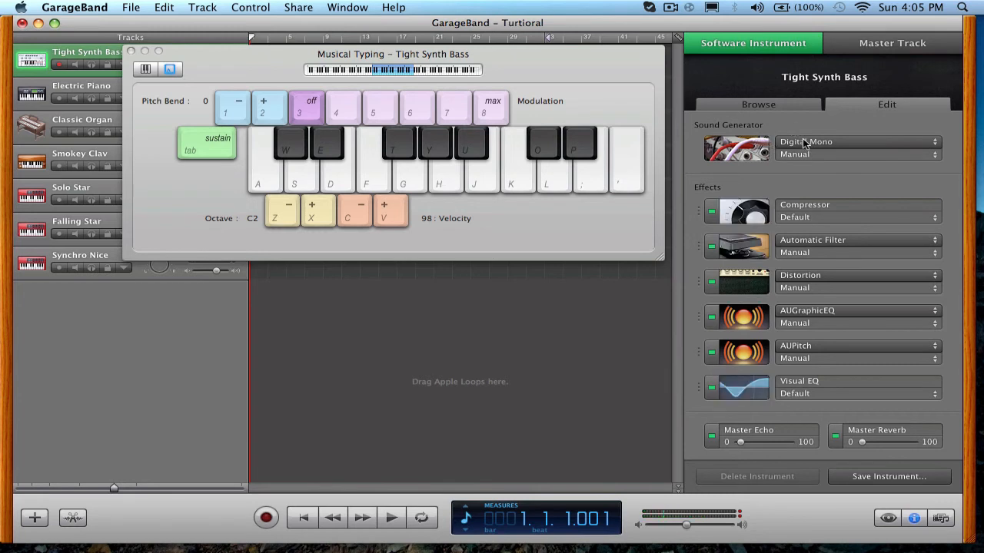
In the Visual EQ, cut the low mids between 100 and 200 Hz, widen the treble boost, and slightly reduce the bass.
{"action": "left_click", "coordinate": [765, 396]}
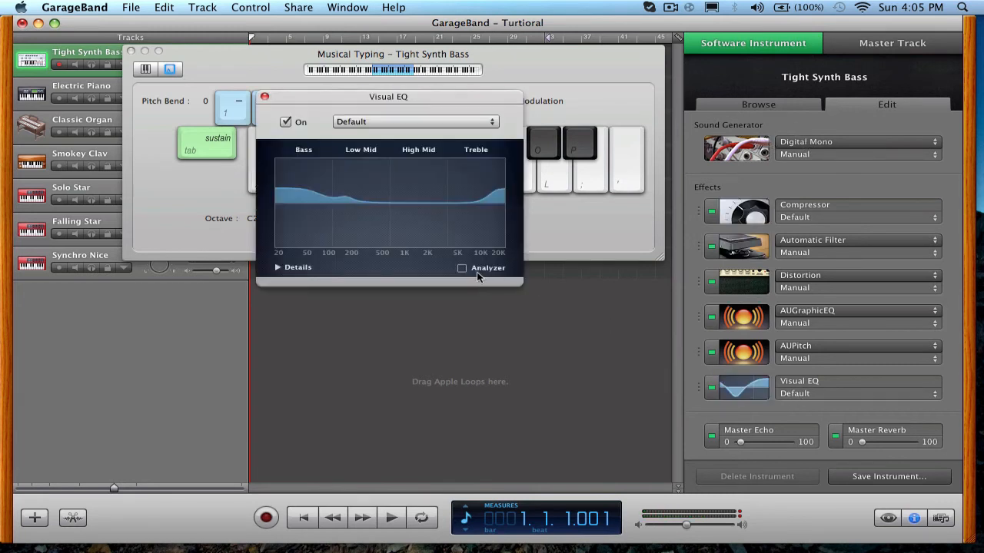
{"action": "left_click_drag", "start_coordinate": [408, 96], "coordinate": [666, 70]}
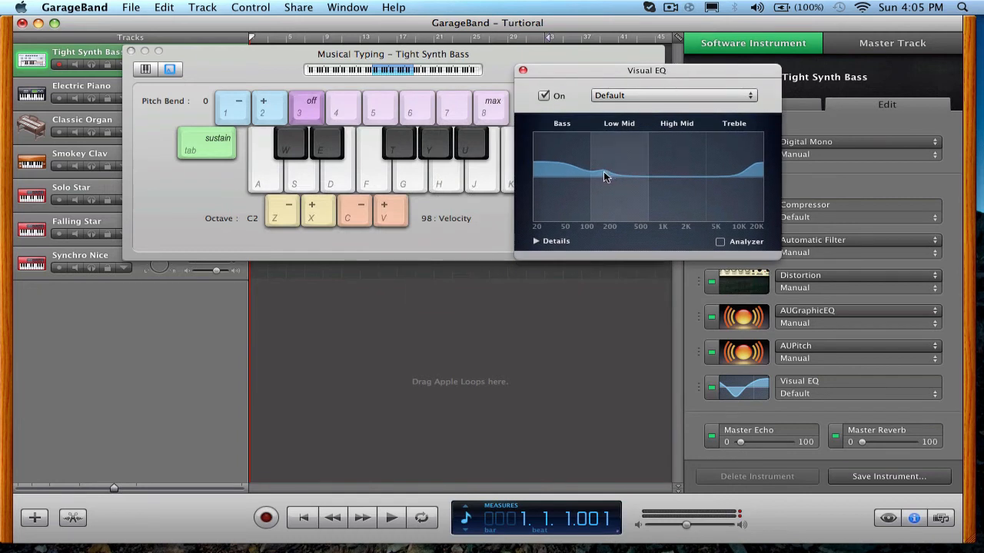
{"action": "left_click_drag", "start_coordinate": [605, 186], "coordinate": [603, 197]}
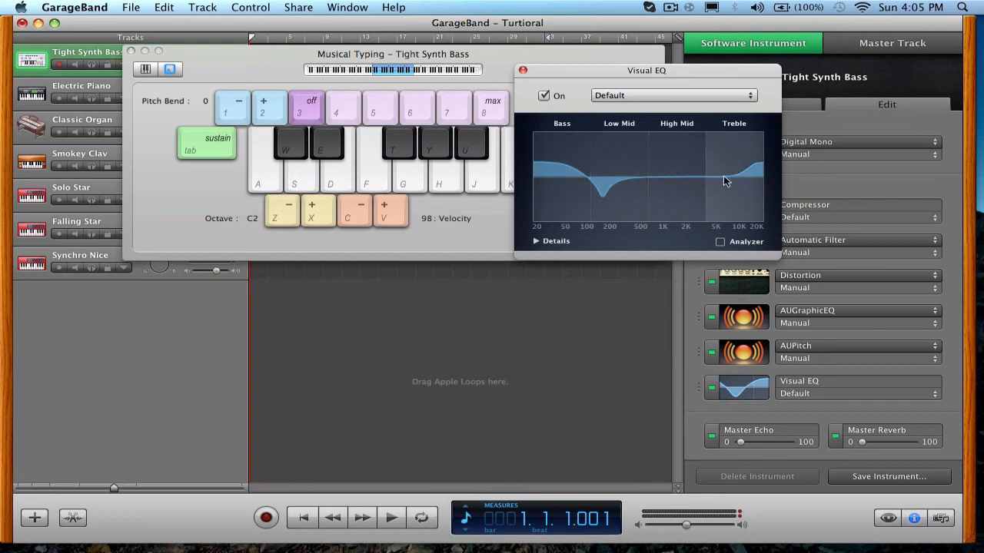
{"action": "left_click_drag", "start_coordinate": [746, 170], "coordinate": [729, 167]}
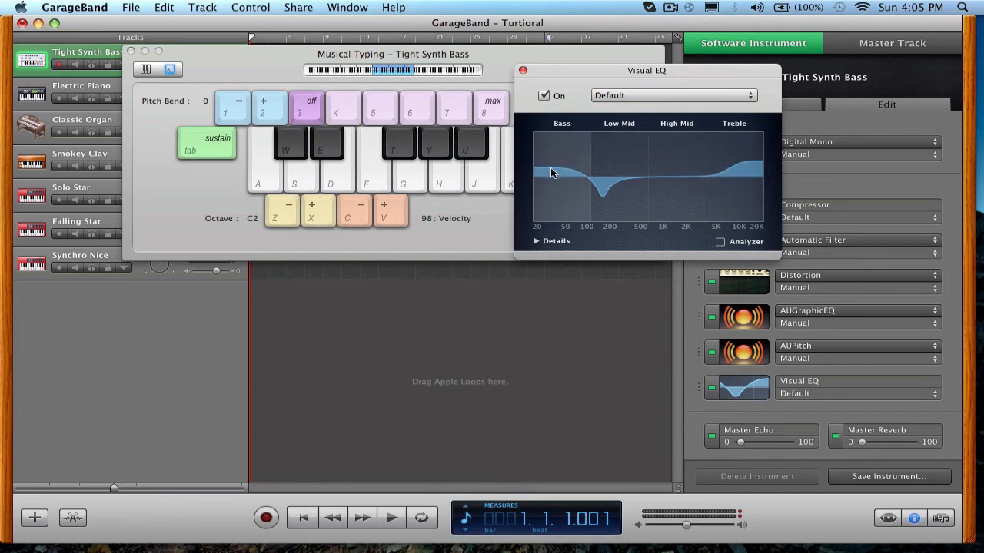
Play a few test notes to hear the reshaped Visual EQ curve and close its settings.
{"action": "left_click", "coordinate": [272, 171]}
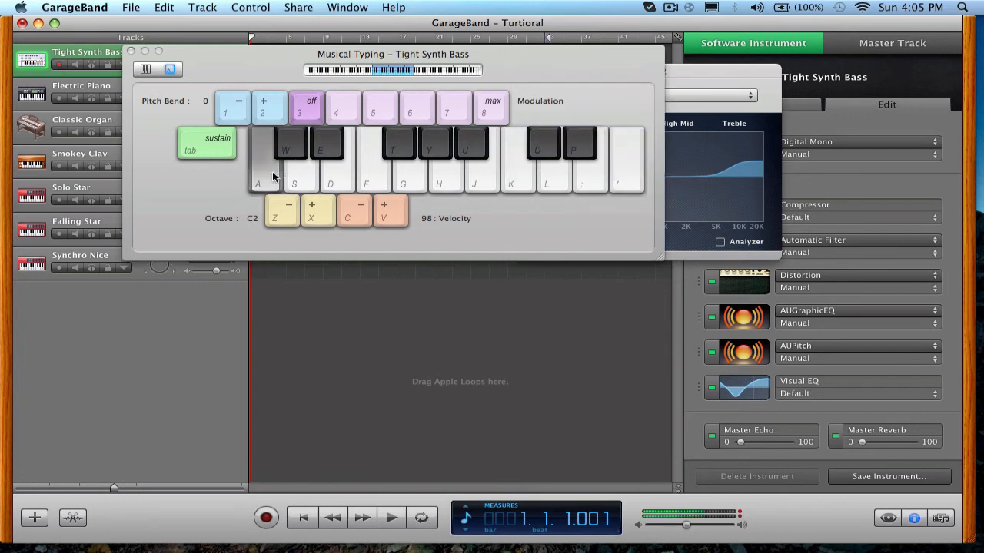
{"action": "key", "text": "d"}
{"action": "key", "text": "s"}
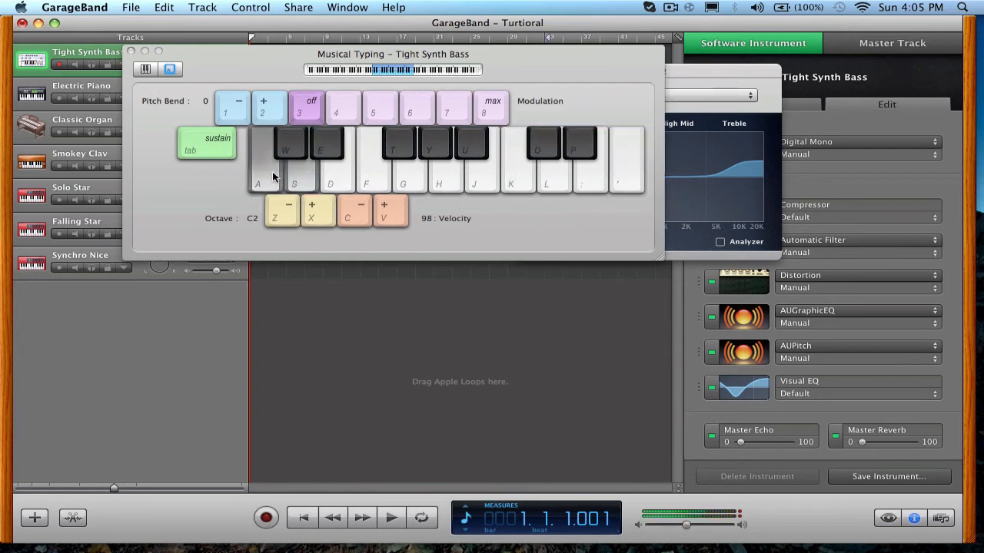
{"action": "key", "text": "d"}
{"action": "key", "text": "a"}
{"action": "left_click", "coordinate": [669, 72]}
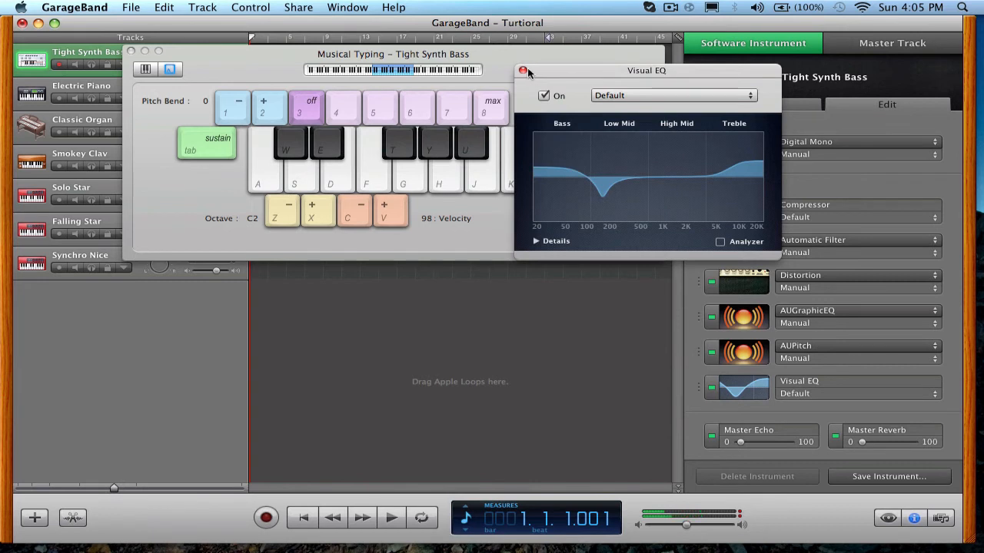
{"action": "left_click", "coordinate": [522, 70]}
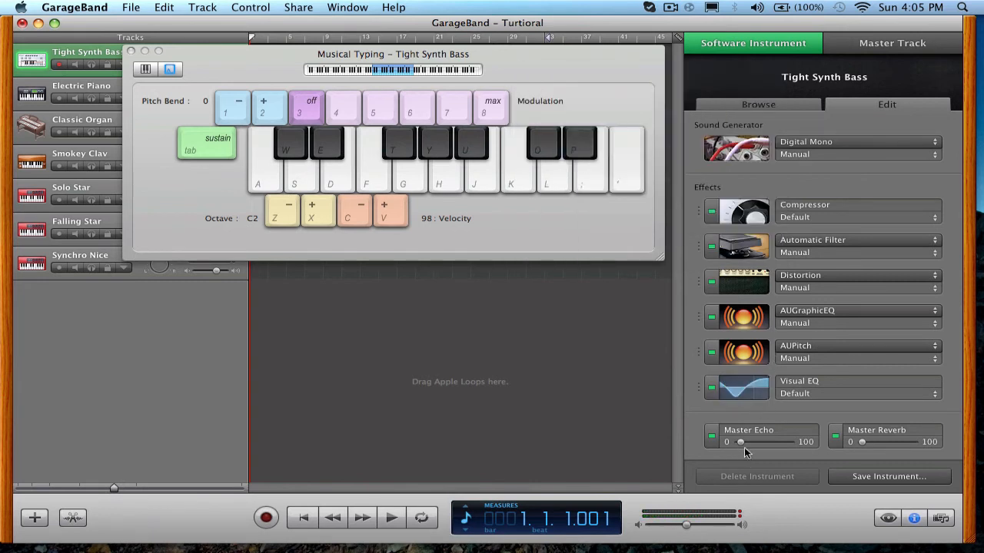
Raise the Master Echo and Master Reverb slightly and play test notes to hear the result.
{"action": "left_click_drag", "start_coordinate": [741, 444], "coordinate": [744, 444]}
{"action": "left_click_drag", "start_coordinate": [860, 442], "coordinate": [872, 442]}
{"action": "key", "text": "a"}
{"action": "key", "text": "a"}
{"action": "key", "text": "a"}
{"action": "key", "text": "s"}
{"action": "key", "text": "d"}
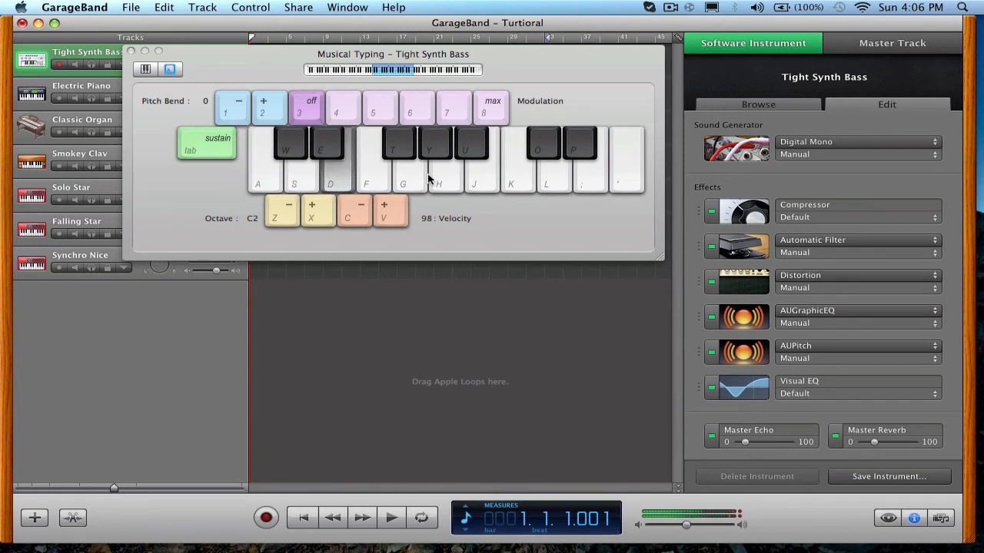
{"action": "key", "text": "a"}
{"action": "key", "text": "w"}
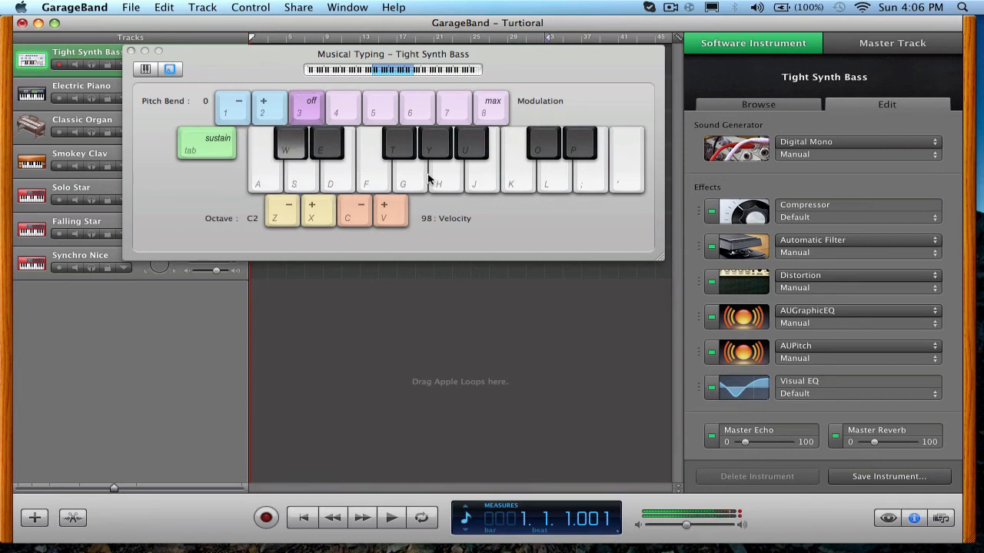
{"action": "key", "text": "e"}
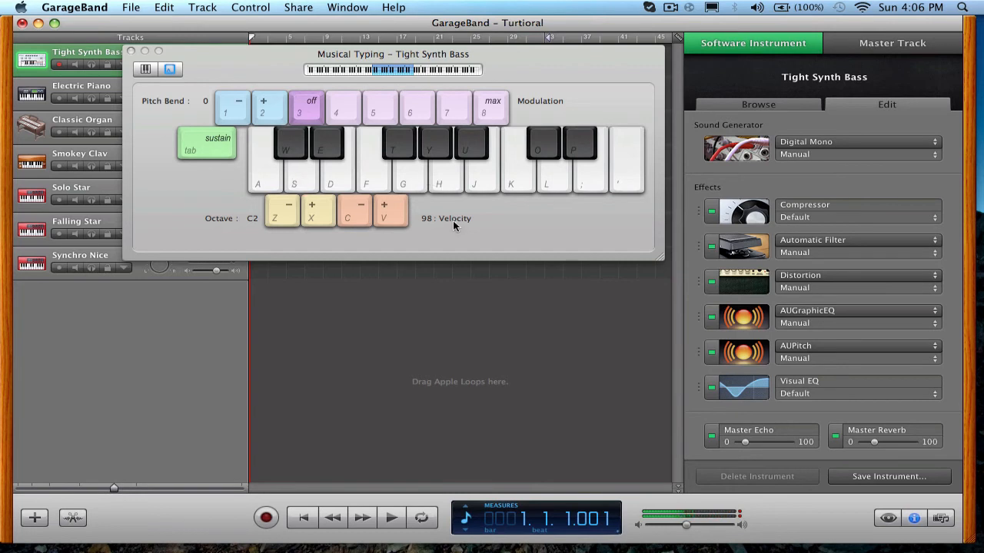
Load Space Harpsichord from Synth Basics on the track, discarding the unsaved instrument changes, and show its effect settings.
{"action": "left_click", "coordinate": [766, 107]}
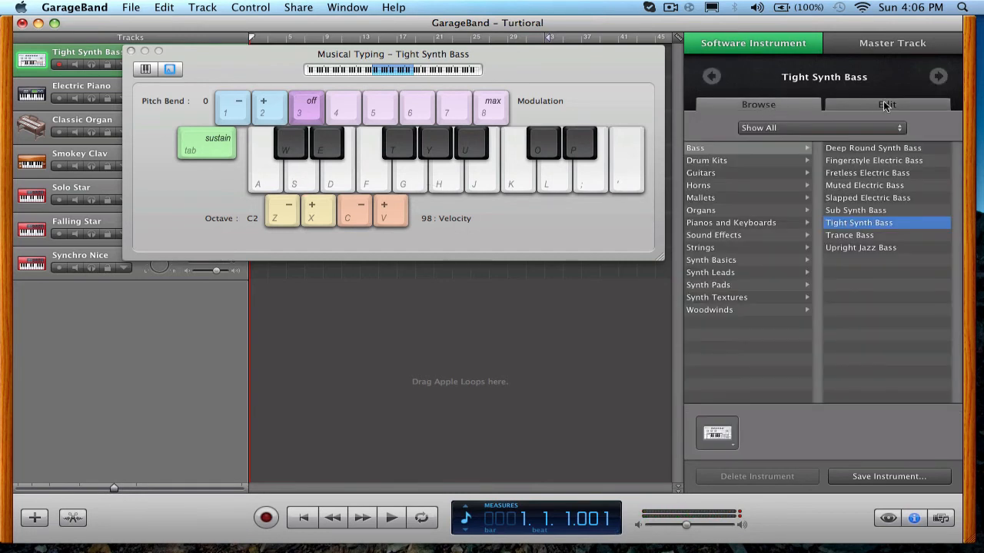
{"action": "left_click", "coordinate": [742, 260]}
{"action": "left_click", "coordinate": [838, 247]}
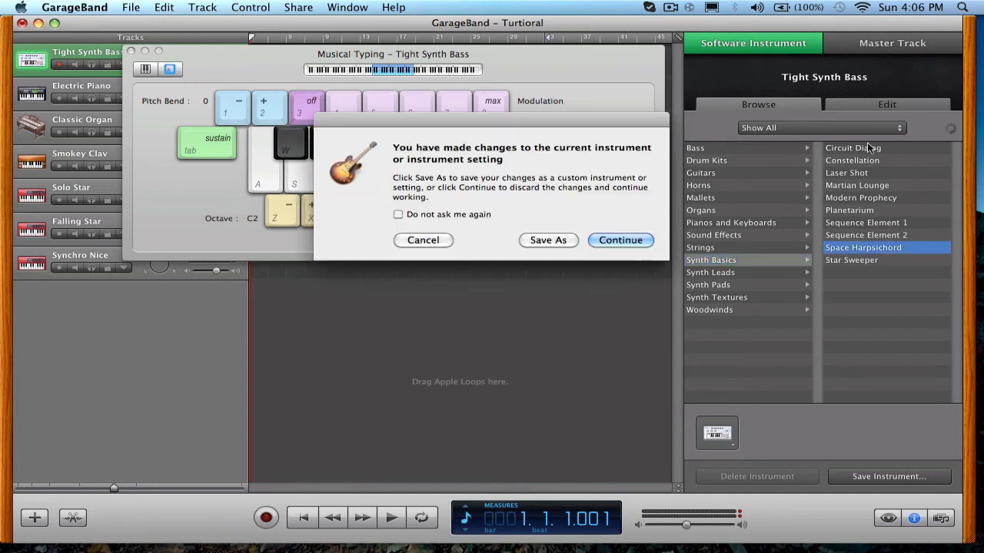
{"action": "left_click", "coordinate": [611, 241]}
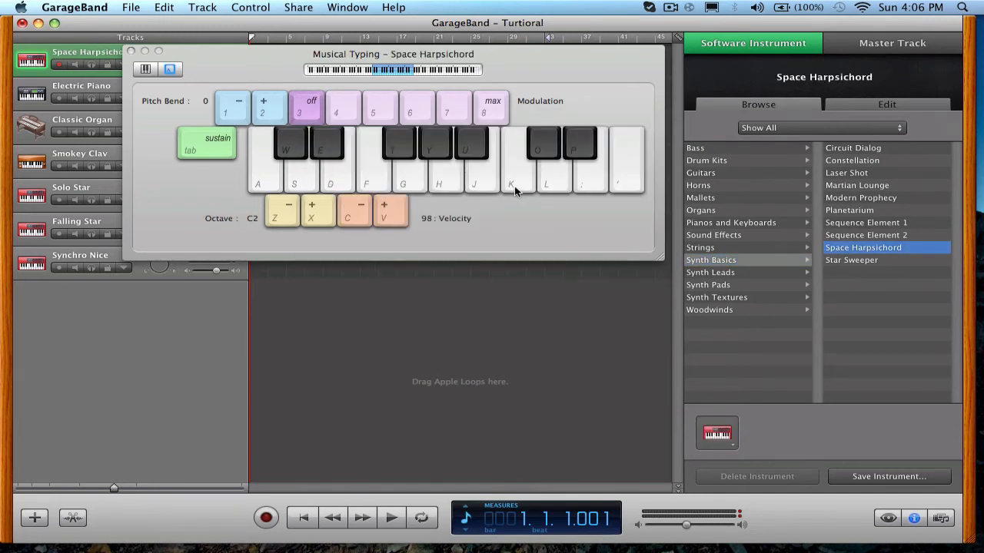
{"action": "left_click", "coordinate": [853, 105]}
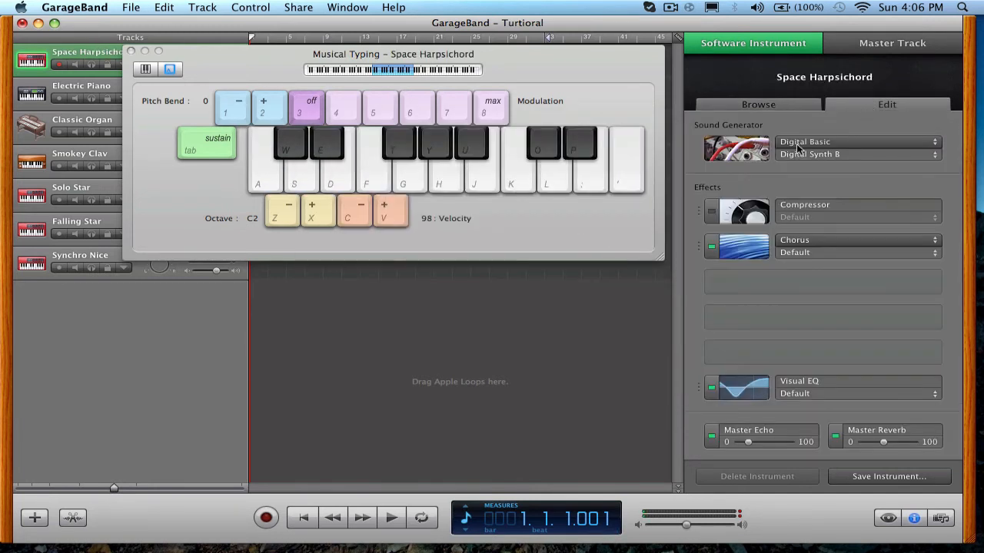
Switch the track back to Tight Synth Bass from the Bass category, play test notes, and show its effect settings.
{"action": "left_click", "coordinate": [764, 105]}
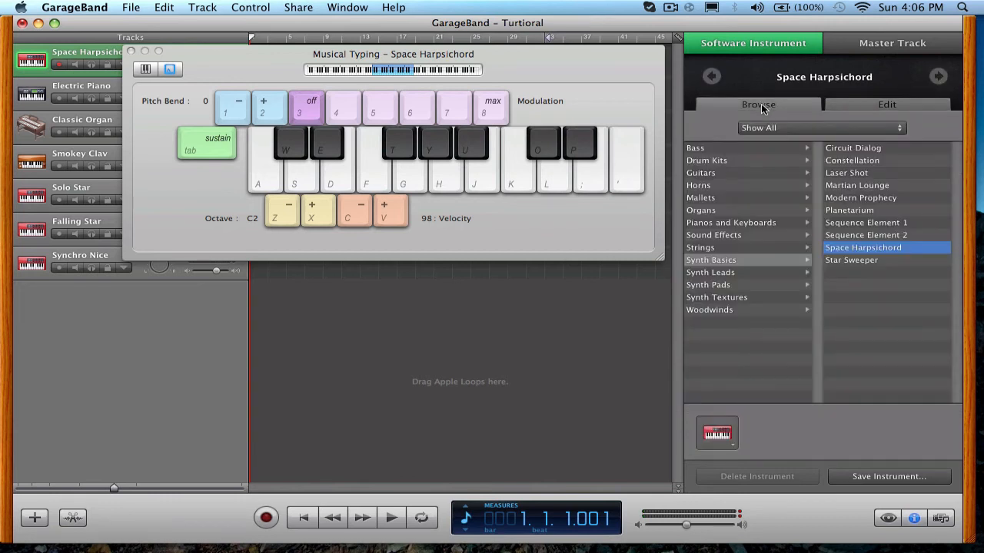
{"action": "left_click", "coordinate": [740, 146]}
{"action": "left_click", "coordinate": [841, 223]}
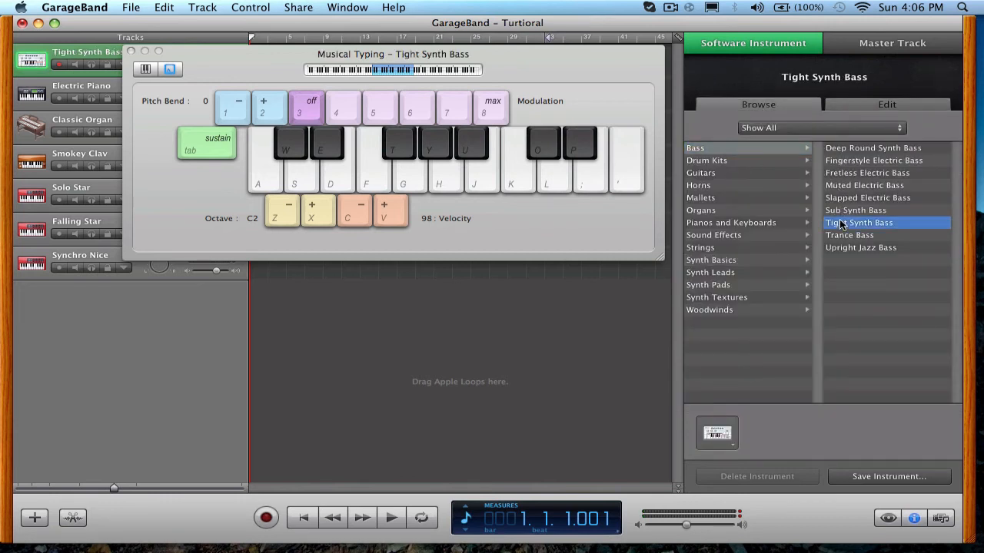
{"action": "key", "text": "a"}
{"action": "key", "text": "s"}
{"action": "key", "text": "d"}
{"action": "left_click", "coordinate": [864, 106]}
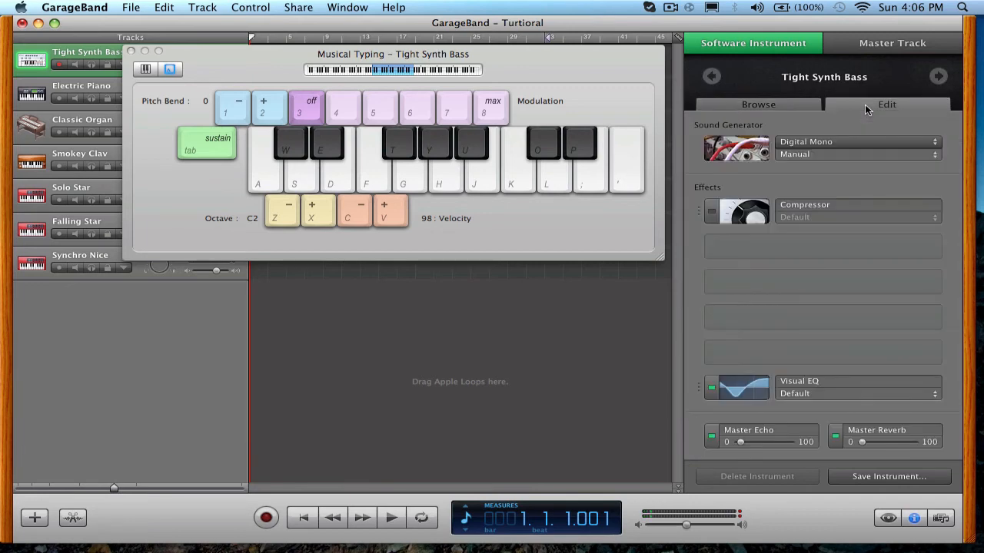
{"action": "left_click", "coordinate": [670, 7]}
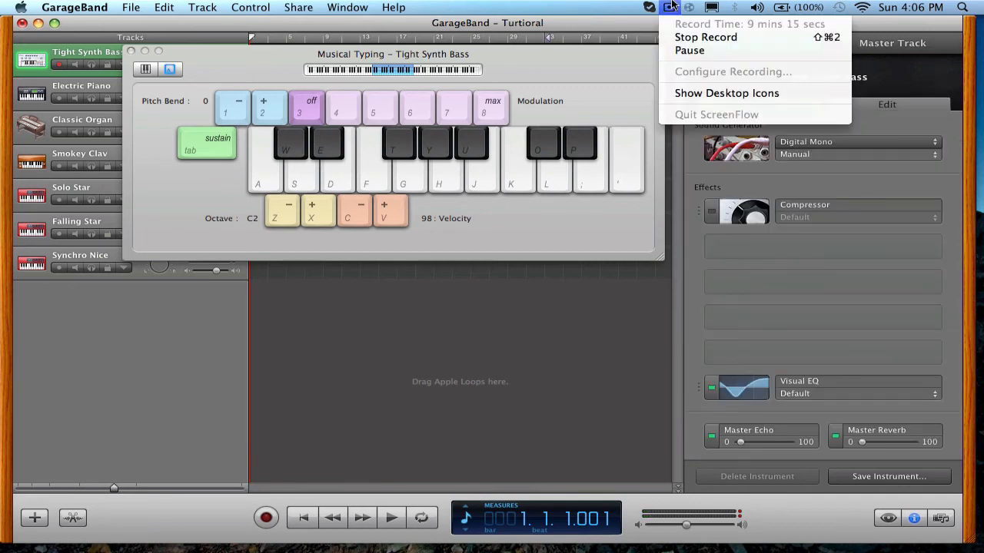
{"action": "left_click", "coordinate": [692, 50]}
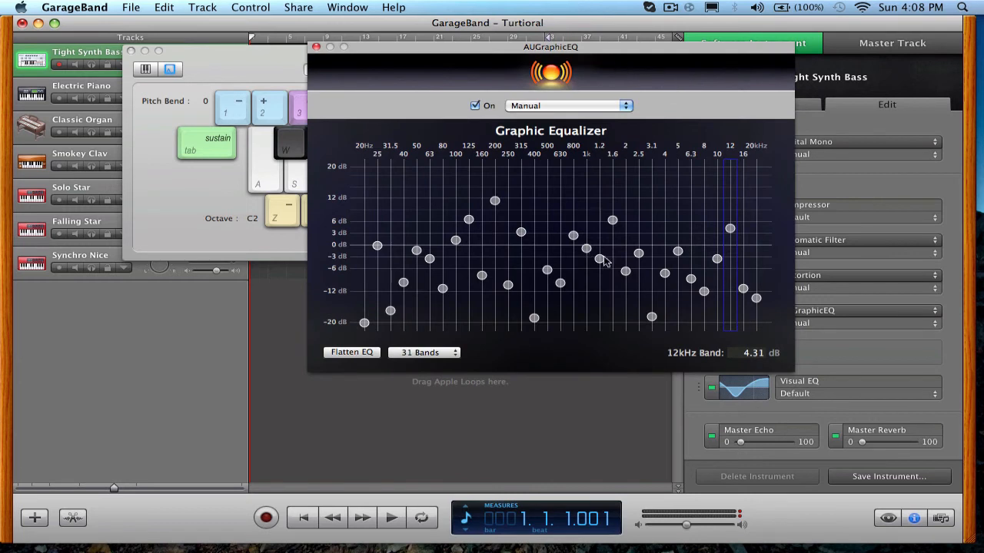
Play test notes to hear the AUGraphicEQ band settings and close the effect's window.
{"action": "key", "text": "a"}
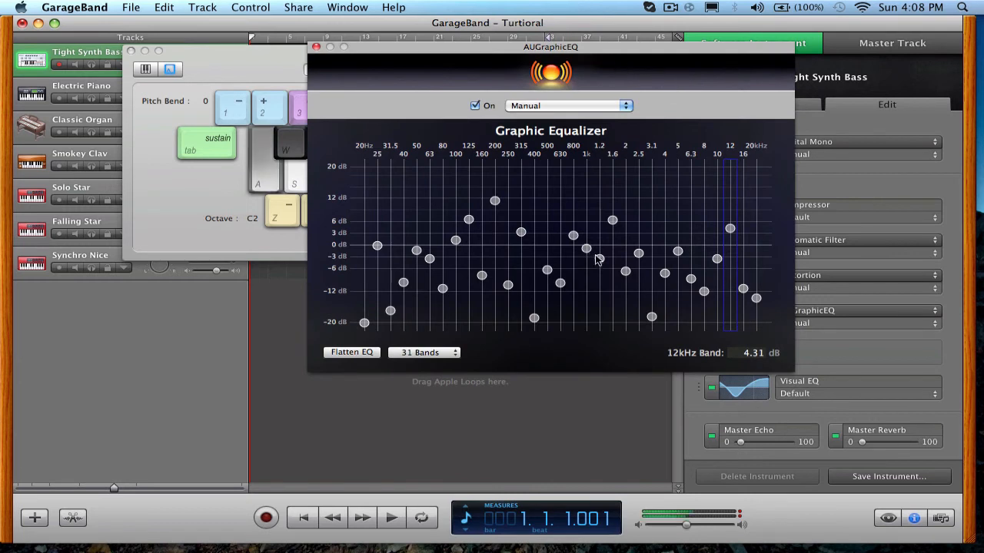
{"action": "key", "text": "a"}
{"action": "key", "text": "a"}
{"action": "left_click", "coordinate": [316, 47]}
Slightly raise the Master Echo, Master Reverb and master volume, playing test notes to hear the result.
{"action": "left_click_drag", "start_coordinate": [743, 444], "coordinate": [752, 448]}
{"action": "left_click_drag", "start_coordinate": [868, 442], "coordinate": [877, 445]}
{"action": "key", "text": "a"}
{"action": "key", "text": "f"}
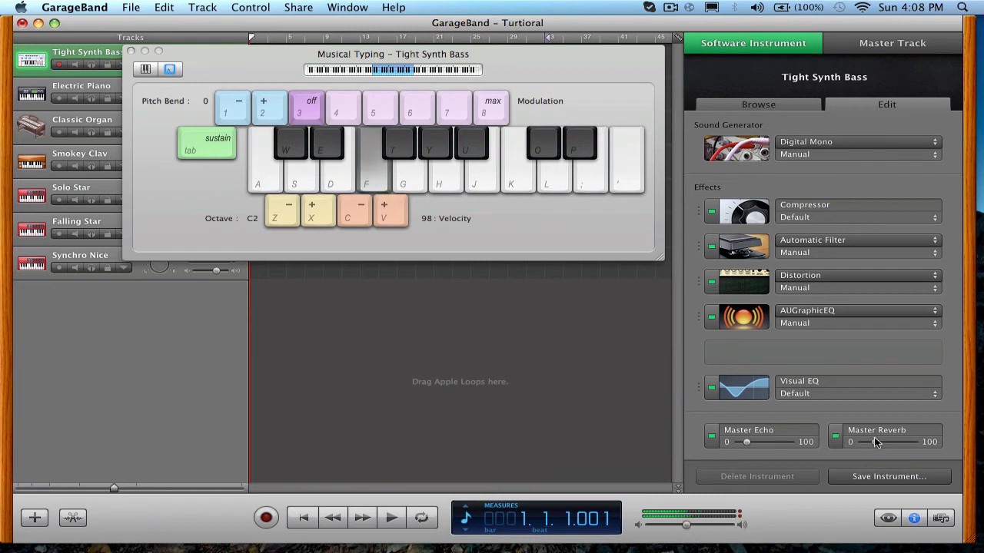
{"action": "key", "text": "d"}
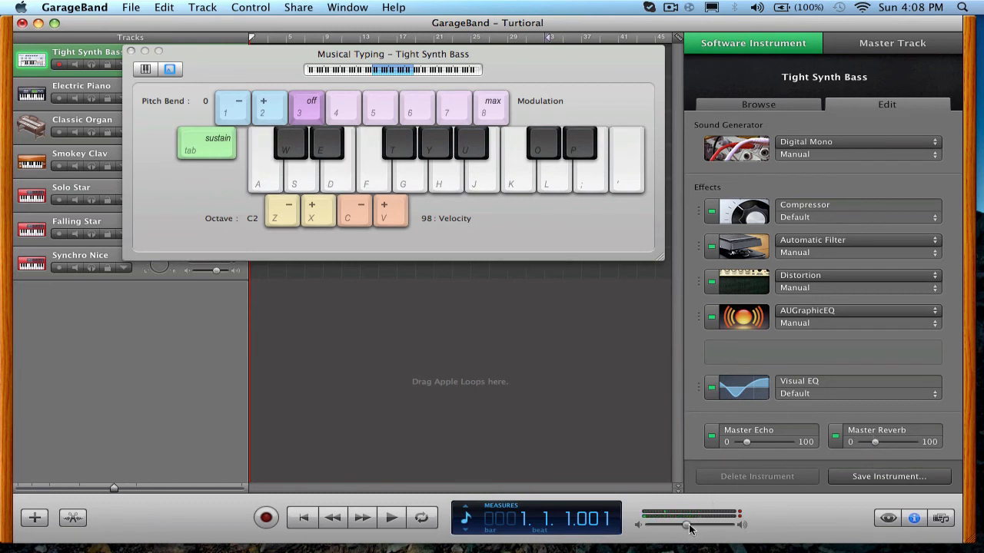
{"action": "left_click_drag", "start_coordinate": [688, 526], "coordinate": [698, 527]}
{"action": "key", "text": "a"}
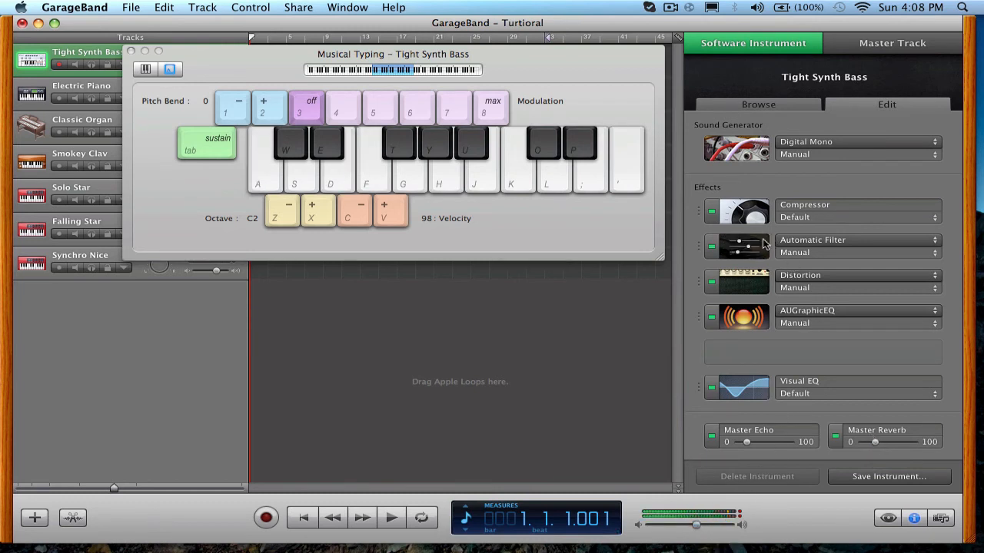
Add the AUPitch effect to the empty effect slot and open its settings.
{"action": "left_click", "coordinate": [758, 351]}
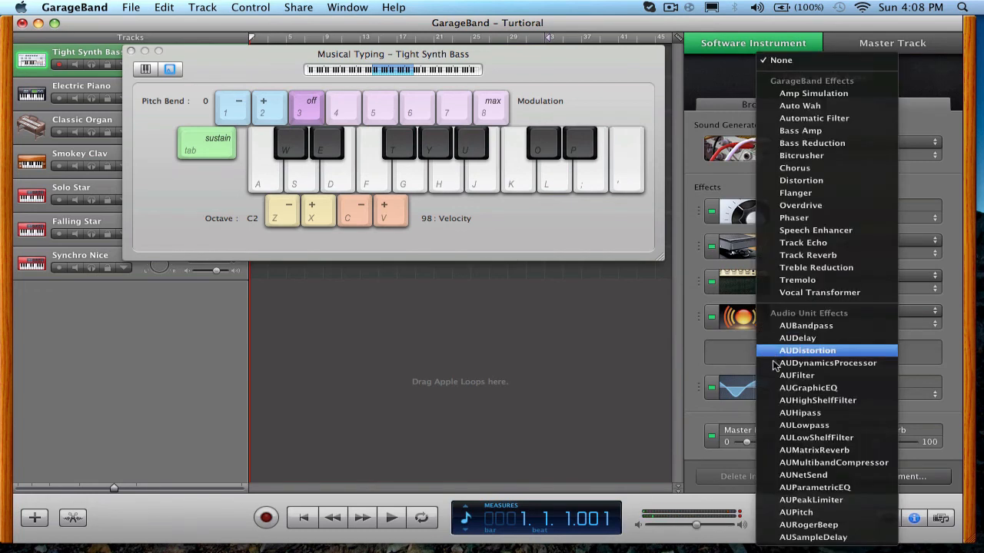
{"action": "left_click", "coordinate": [833, 515]}
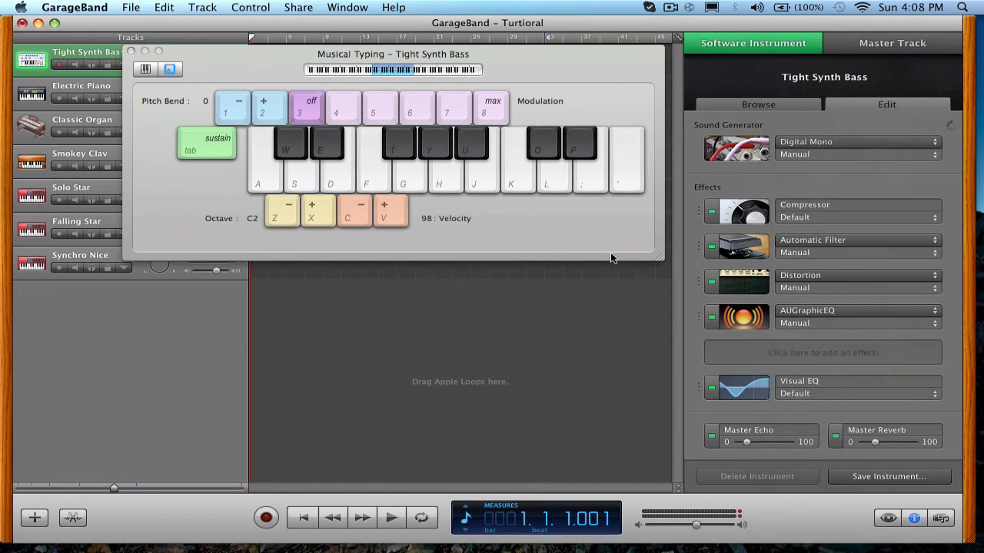
{"action": "left_click", "coordinate": [739, 356]}
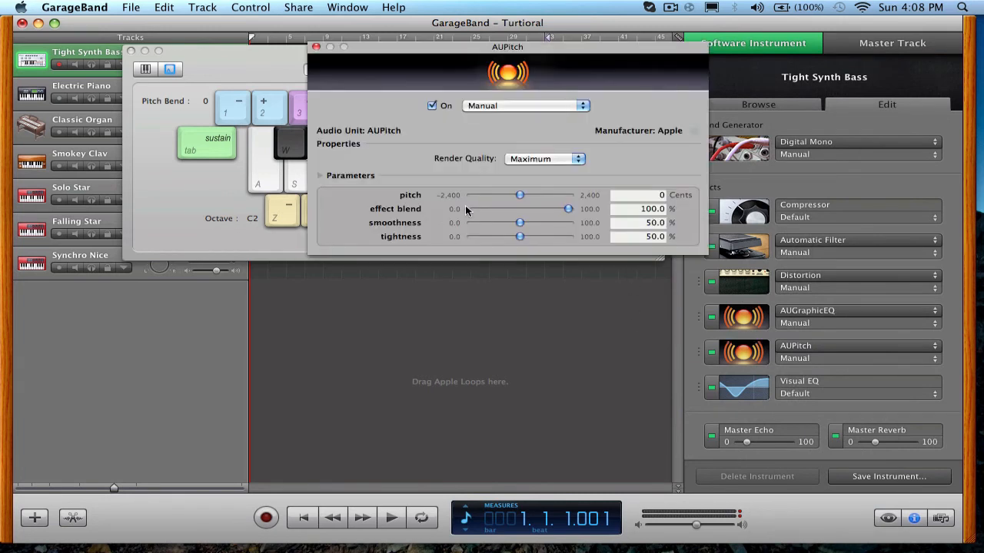
Lower the AUPitch pitch to about -452 cents, try a reduced effect blend before restoring 100%, and play test notes.
{"action": "left_click_drag", "start_coordinate": [517, 193], "coordinate": [511, 196]}
{"action": "left_click_drag", "start_coordinate": [565, 208], "coordinate": [548, 208]}
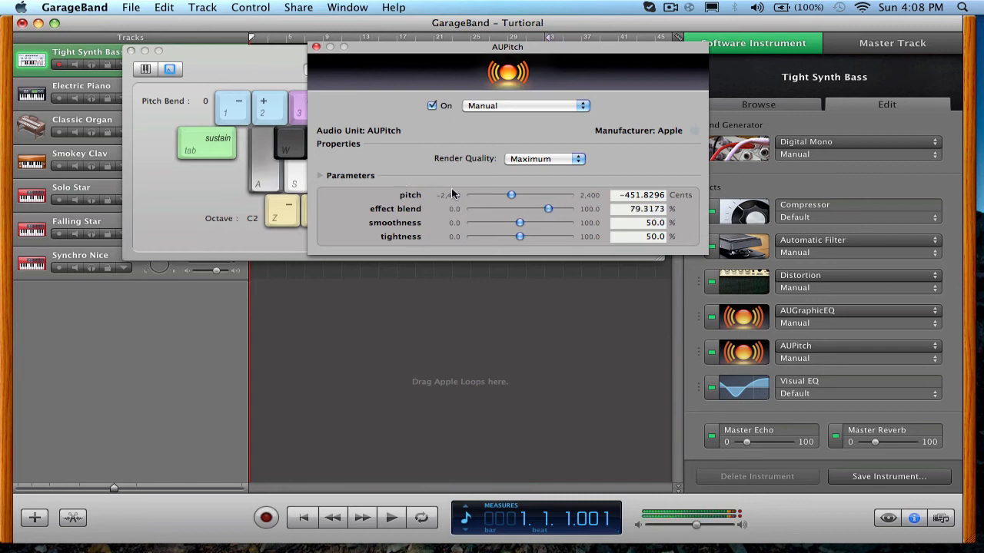
{"action": "left_click_drag", "start_coordinate": [548, 208], "coordinate": [572, 206]}
{"action": "key", "text": "a"}
{"action": "key", "text": "a"}
{"action": "key", "text": "a"}
{"action": "key", "text": "a"}
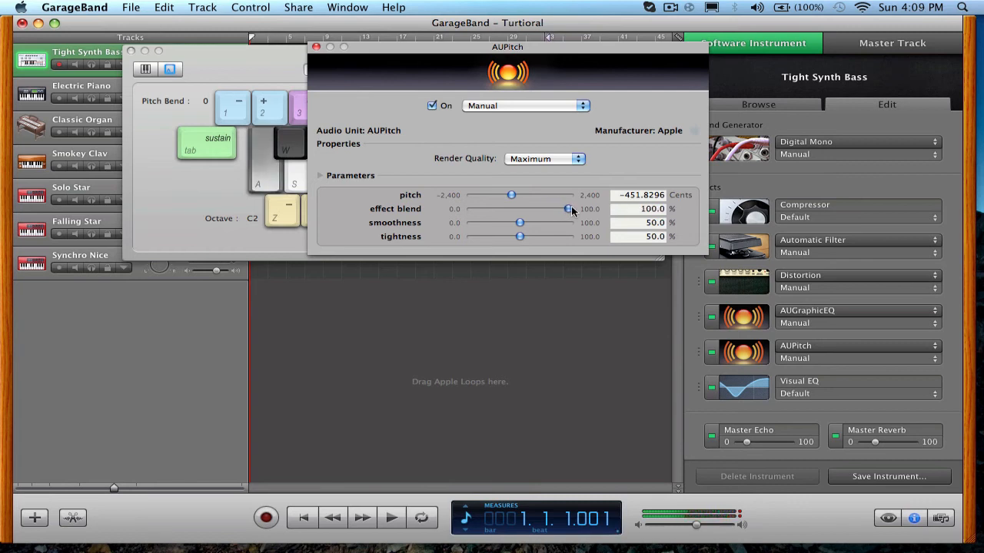
Keep the AUPitch render quality at Maximum, set smoothness to 100% and tightness to 18%, and play test notes.
{"action": "left_click", "coordinate": [574, 162]}
{"action": "left_click", "coordinate": [590, 156]}
{"action": "left_click_drag", "start_coordinate": [519, 239], "coordinate": [571, 226]}
{"action": "key", "text": "a"}
{"action": "key", "text": "a"}
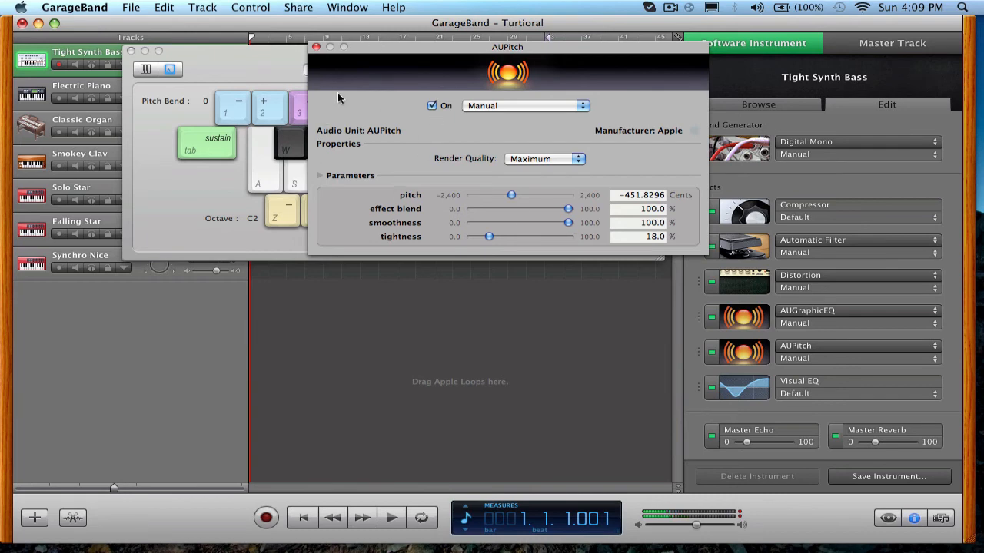
Move the AUPitch settings aside, play a note with Musical Typing in front, and bring the AUPitch settings back up.
{"action": "left_click_drag", "start_coordinate": [364, 48], "coordinate": [392, 187]}
{"action": "key", "text": "s"}
{"action": "left_click", "coordinate": [312, 124]}
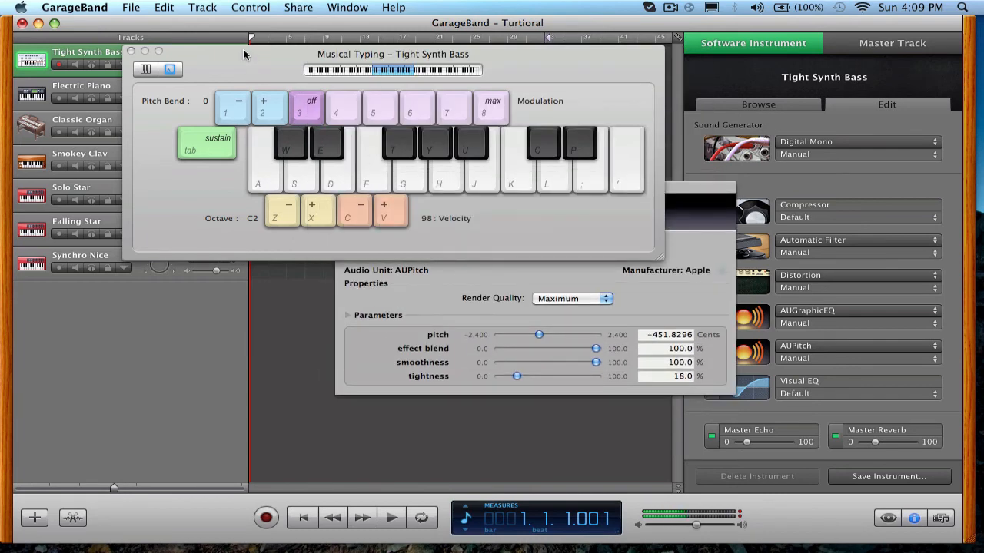
{"action": "left_click", "coordinate": [392, 289]}
{"action": "left_click_drag", "start_coordinate": [438, 202], "coordinate": [414, 74]}
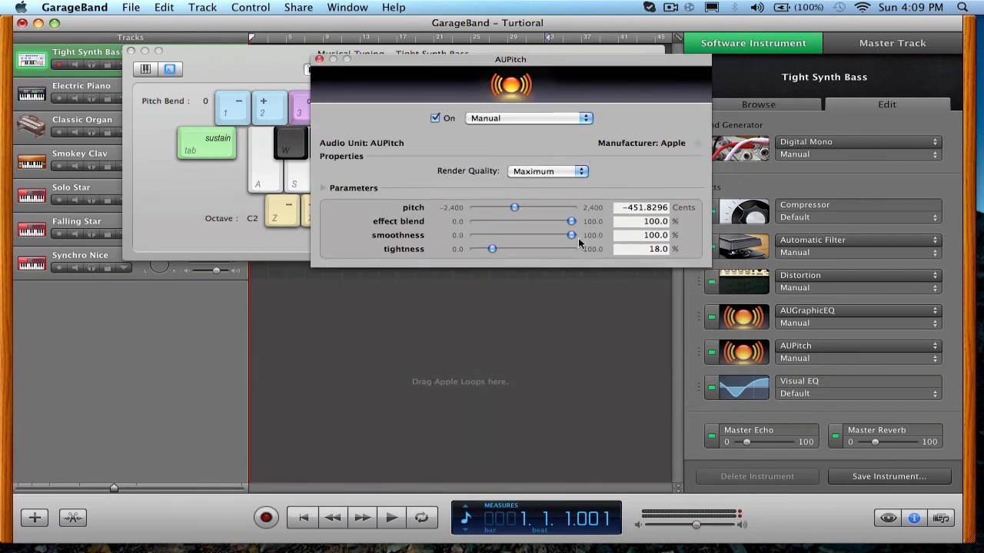
Reduce the AUPitch smoothness to 88.2% and try the Complex preset.
{"action": "left_click_drag", "start_coordinate": [571, 235], "coordinate": [570, 237]}
{"action": "left_click", "coordinate": [535, 117]}
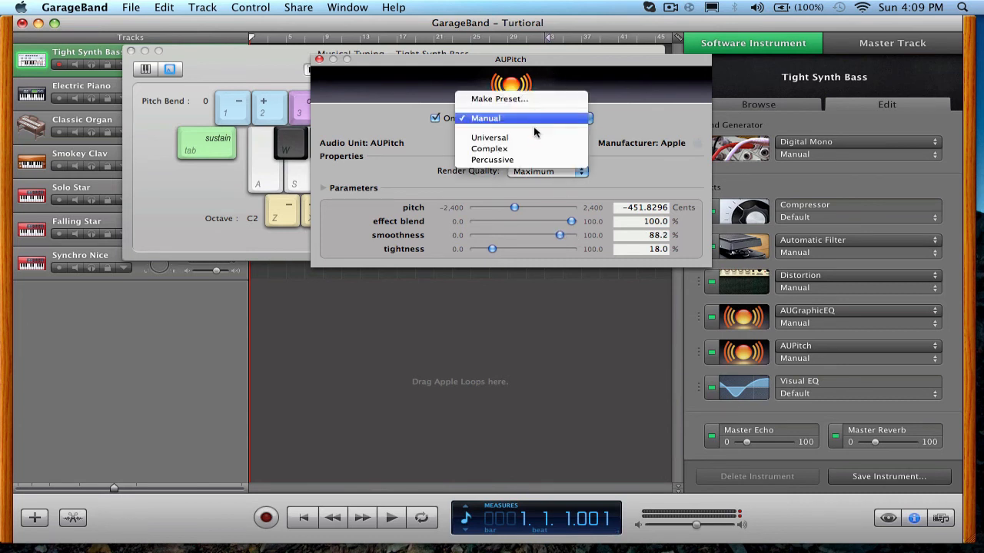
{"action": "left_click", "coordinate": [528, 149]}
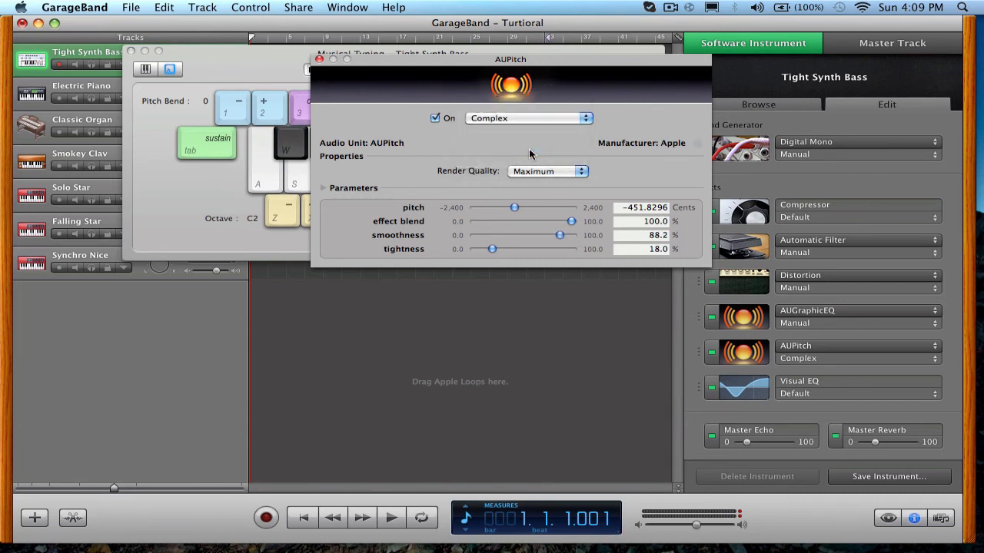
Apply the Percussive preset to AUPitch and close its settings.
{"action": "left_click", "coordinate": [530, 116]}
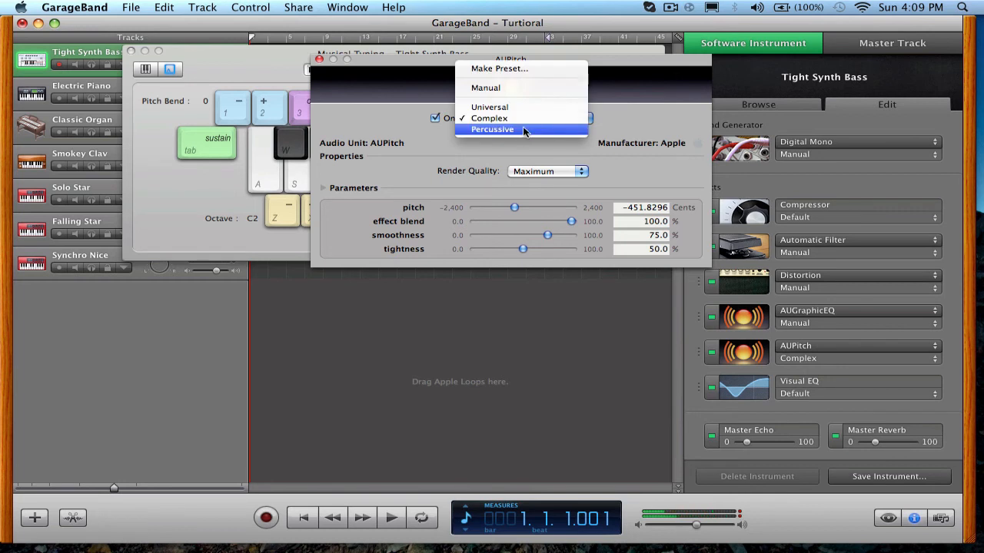
{"action": "left_click", "coordinate": [523, 129]}
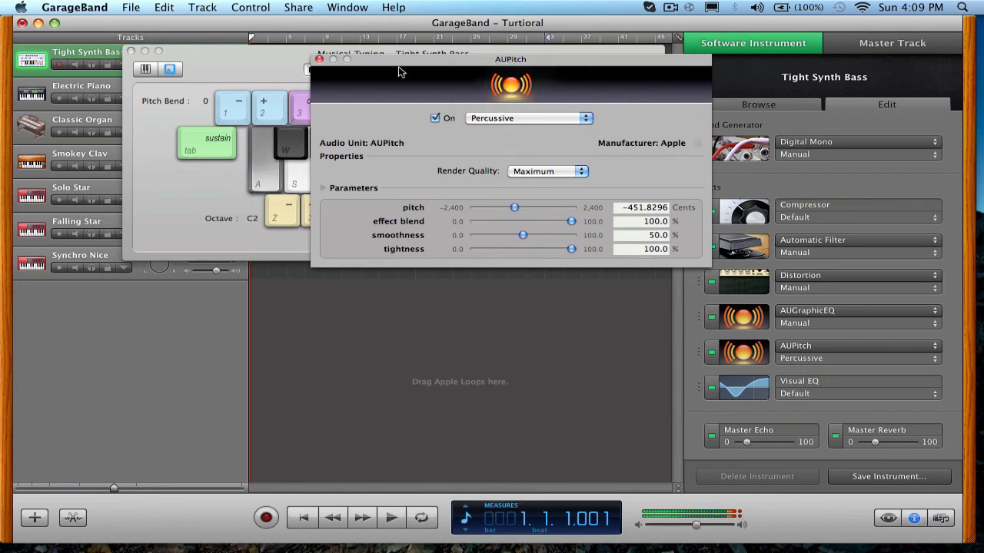
{"action": "left_click", "coordinate": [319, 60]}
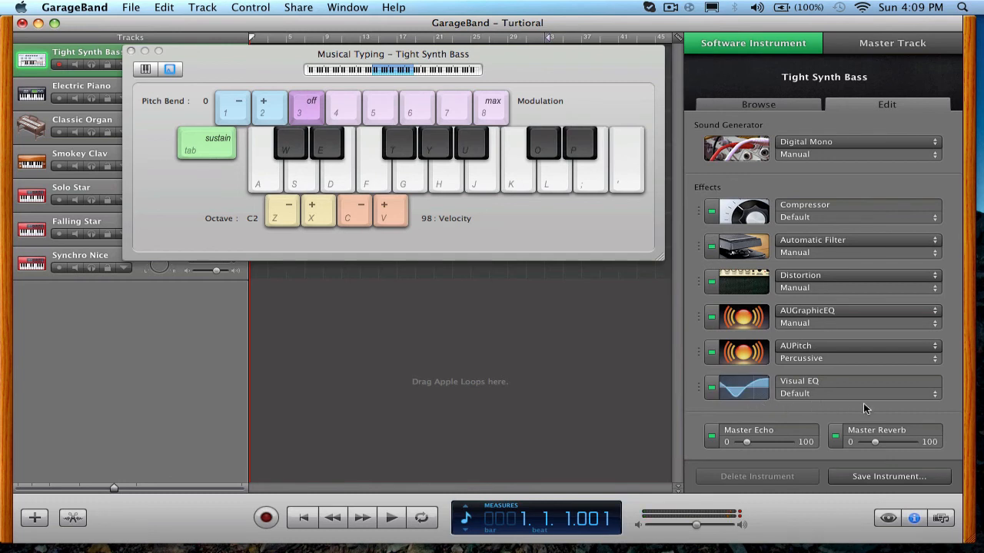
Save the customized instrument as WubWub.
{"action": "left_click", "coordinate": [845, 476]}
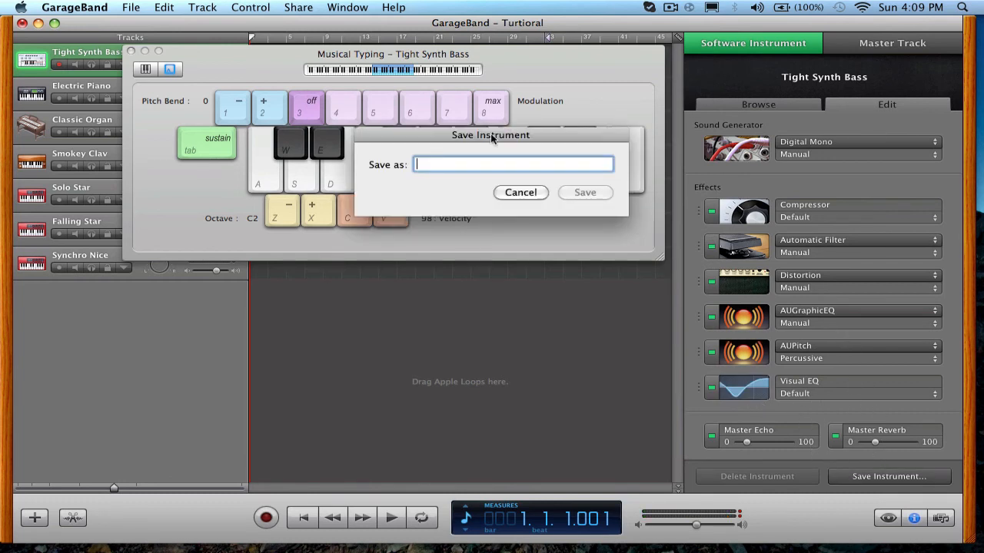
{"action": "type", "text": "Wub"}
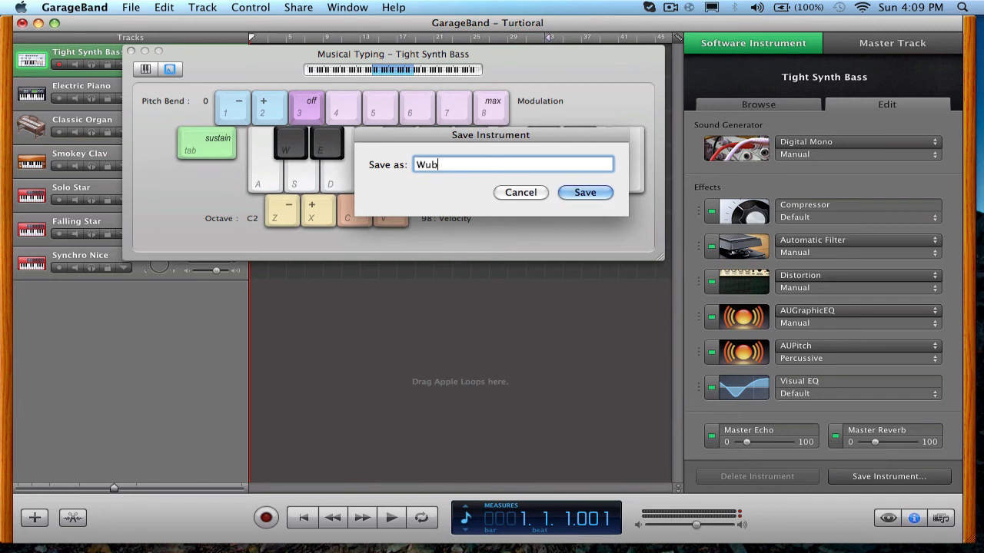
{"action": "type", "text": "Wub"}
{"action": "left_click", "coordinate": [584, 194]}
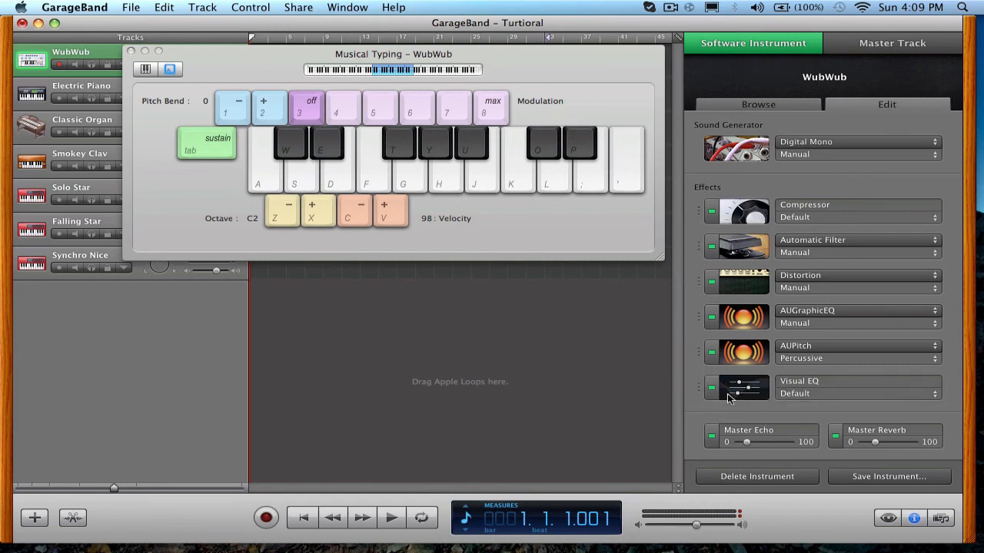
Browse the Visual EQ presets, try Manual, and return the effect to Default.
{"action": "left_click", "coordinate": [849, 389]}
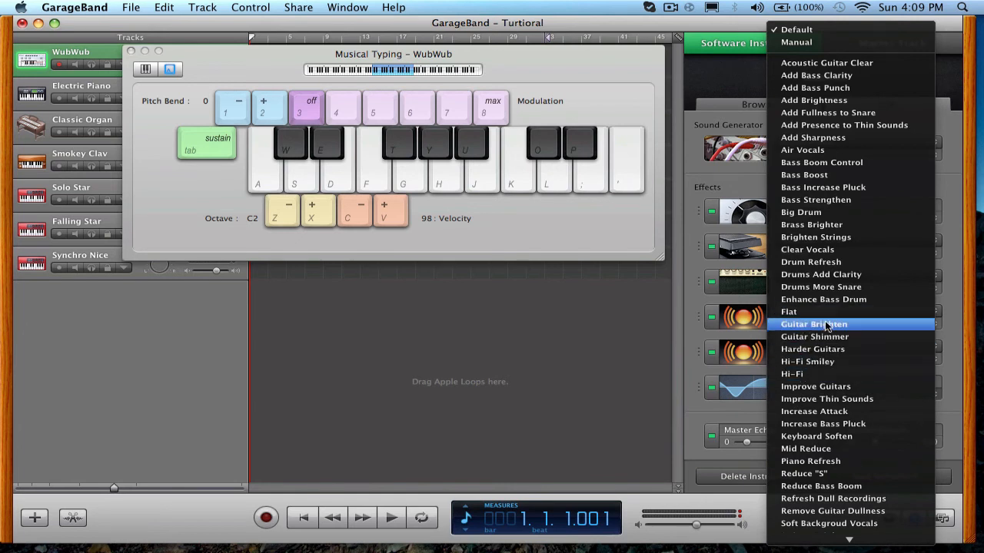
{"action": "scroll", "coordinate": [853, 363], "scroll_direction": "down", "scroll_amount": 5}
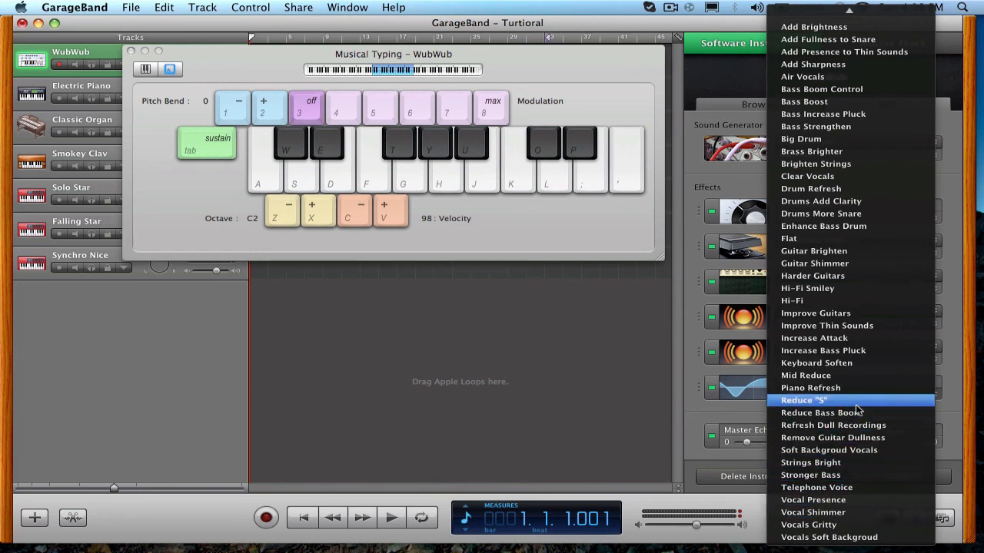
{"action": "scroll", "coordinate": [857, 409], "scroll_direction": "up", "scroll_amount": 4}
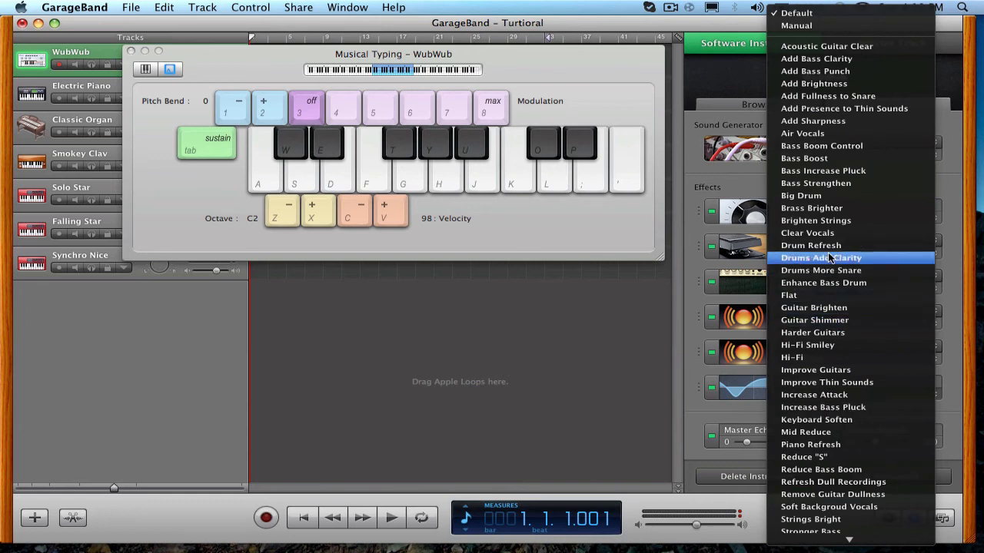
{"action": "left_click", "coordinate": [826, 26]}
{"action": "left_click", "coordinate": [833, 393]}
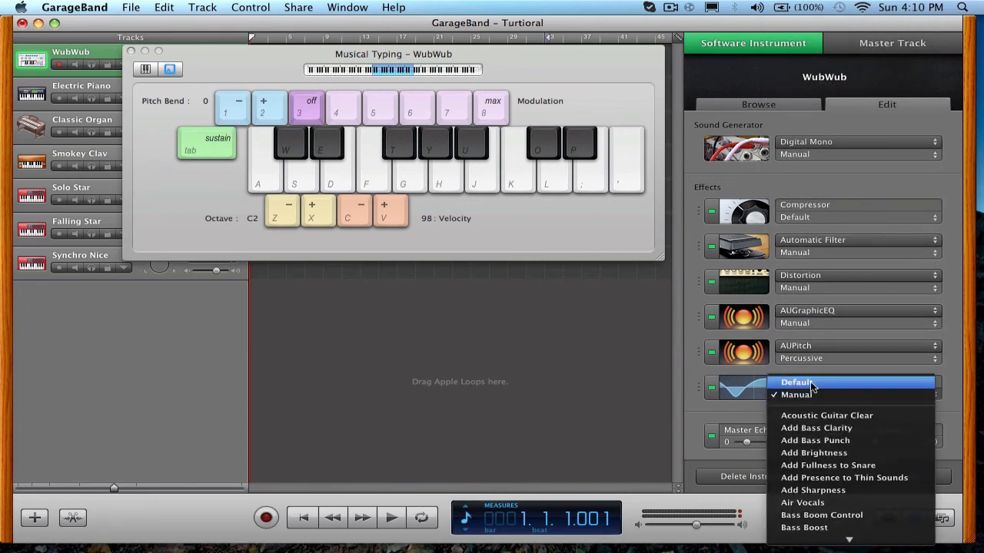
{"action": "left_click", "coordinate": [806, 382]}
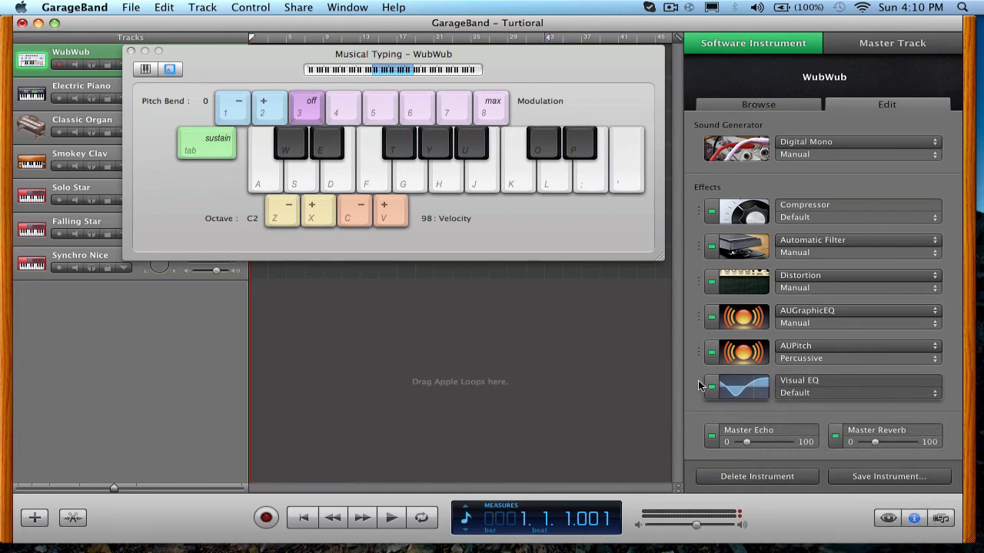
Move the Visual EQ effect to the top of the effects chain and switch it off and back on.
{"action": "left_click_drag", "start_coordinate": [820, 380], "coordinate": [768, 188]}
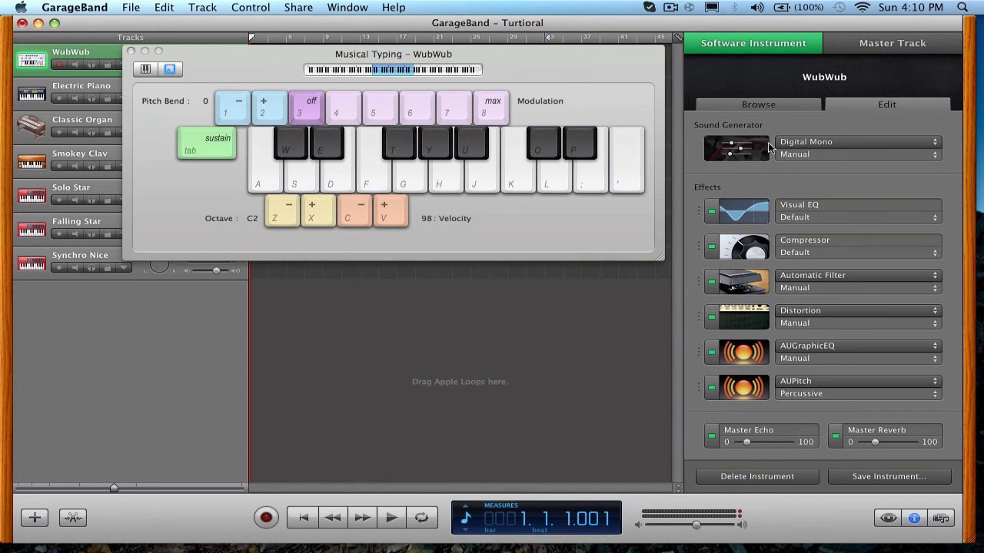
{"action": "left_click", "coordinate": [711, 212]}
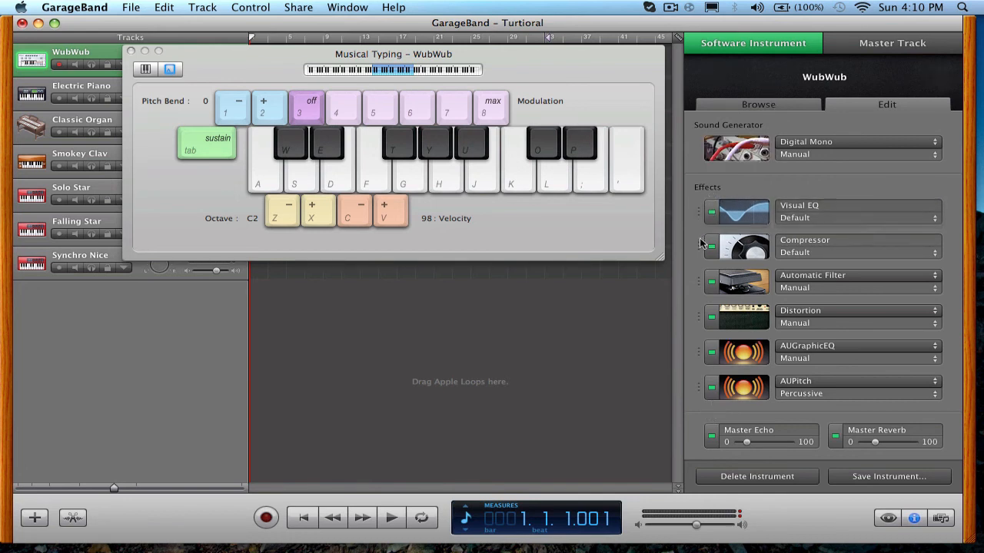
{"action": "left_click", "coordinate": [711, 212]}
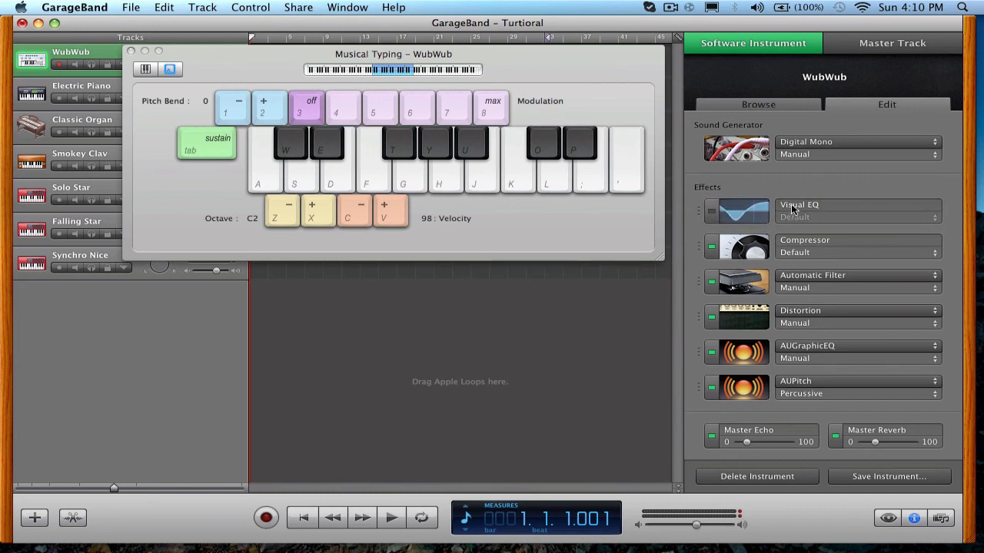
{"action": "left_click", "coordinate": [713, 212]}
Test the reordered WubWub effects by playing a few notes with Musical Typing.
{"action": "key", "text": "a"}
{"action": "key", "text": "s"}
{"action": "key", "text": "f"}
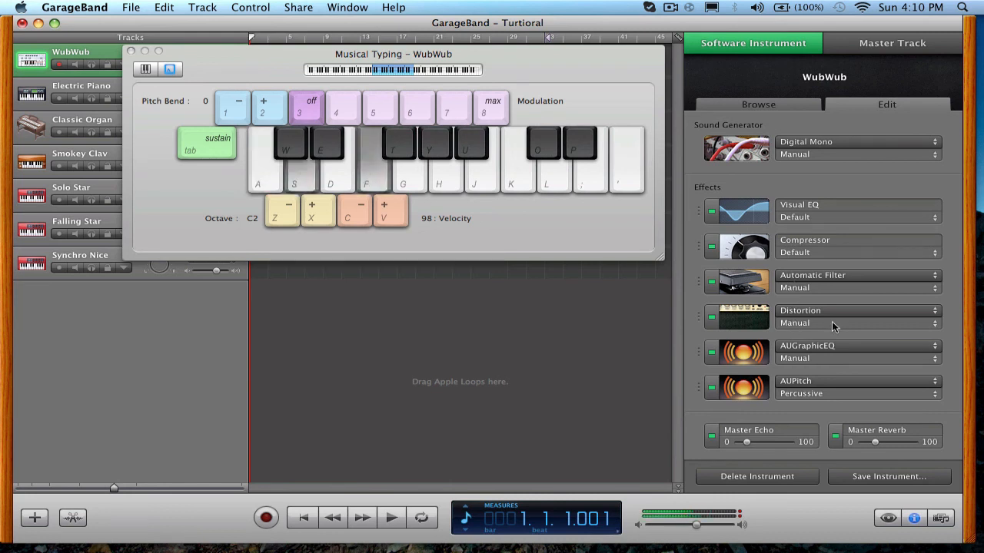
{"action": "key", "text": "g"}
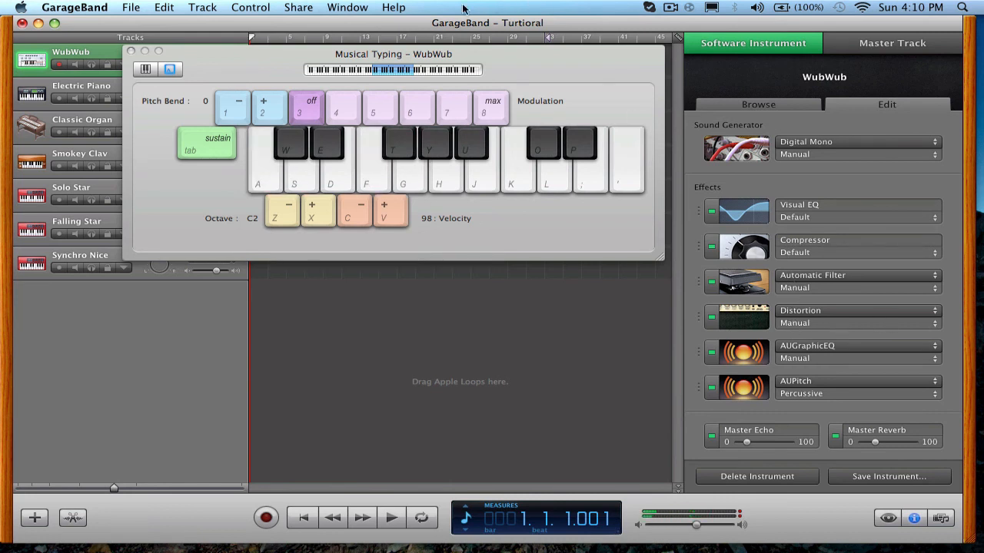
Uncover the WubWub track and record a short Musical Typing take from the start of the song.
{"action": "left_click_drag", "start_coordinate": [314, 55], "coordinate": [350, 145]}
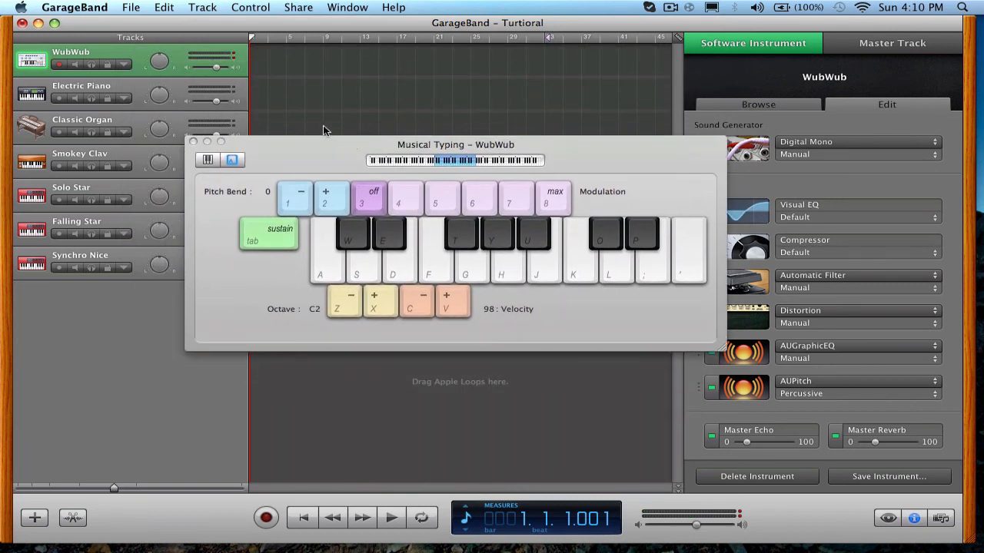
{"action": "key", "text": "a"}
{"action": "left_click", "coordinate": [267, 519]}
{"action": "key", "text": "f"}
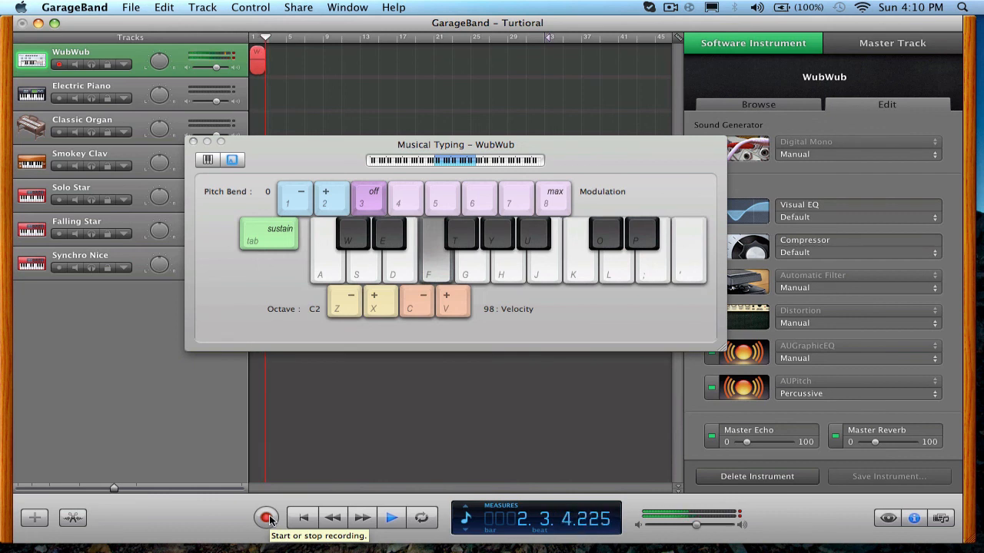
{"action": "left_click", "coordinate": [267, 519]}
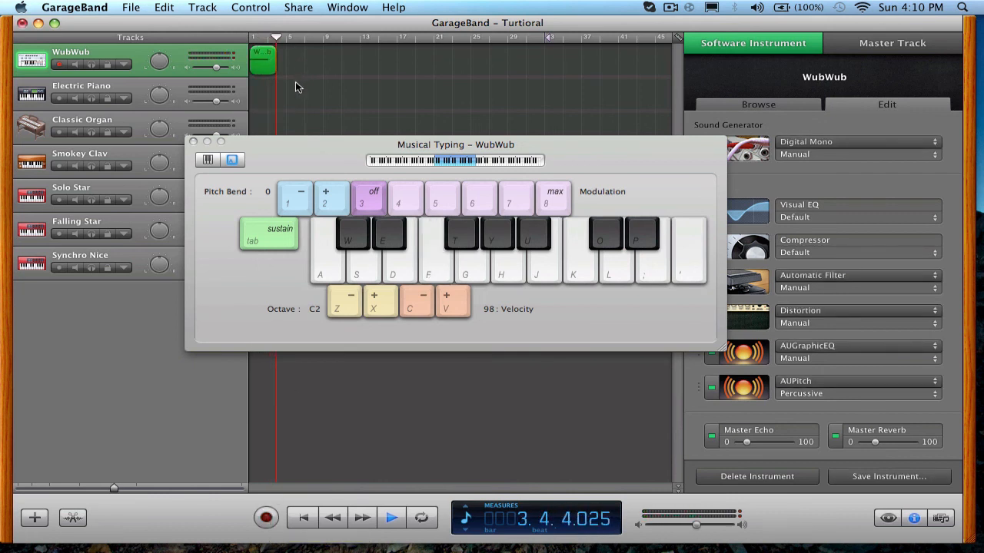
{"action": "key", "text": "space"}
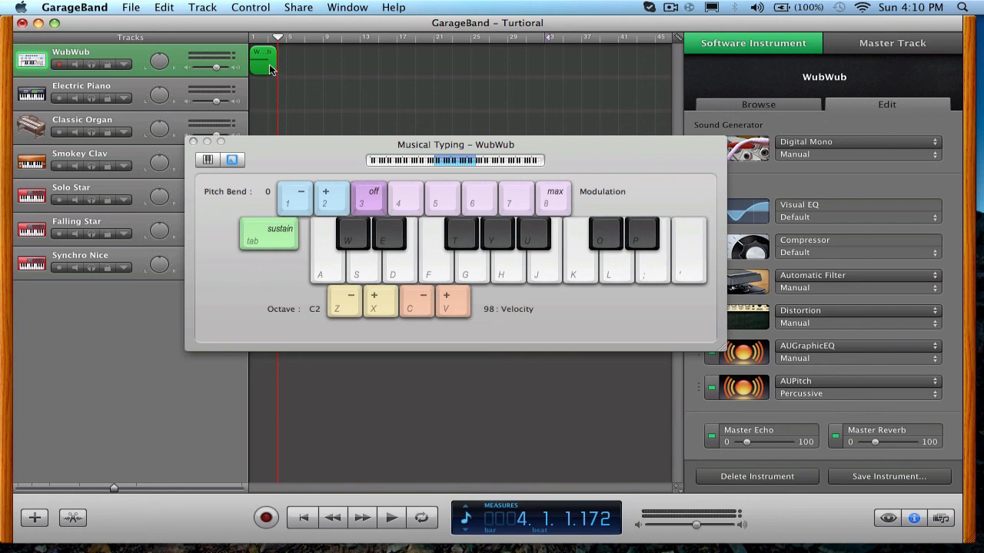
Set the playhead to measure 9, move Musical Typing aside, and shorten the recorded WubWub region to about two measures.
{"action": "left_click", "coordinate": [322, 38]}
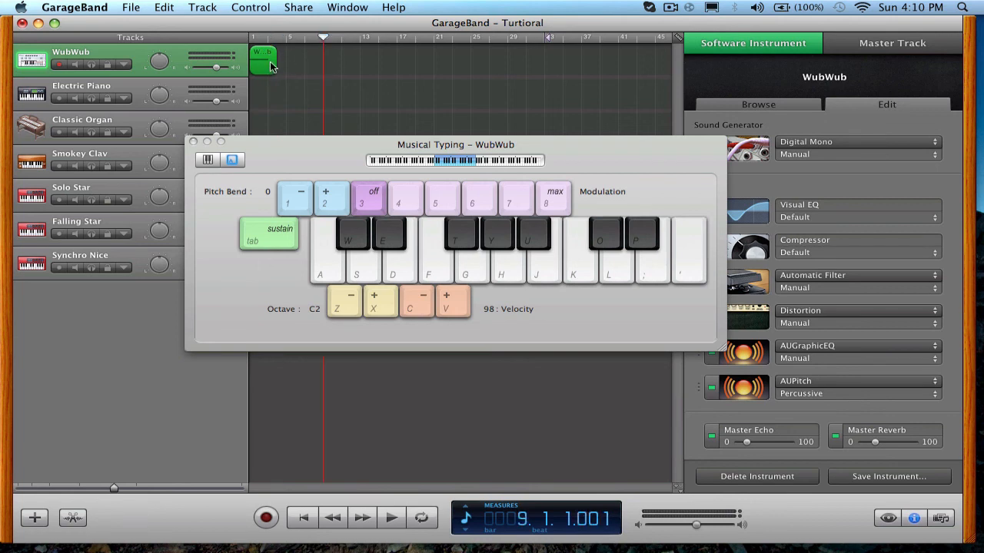
{"action": "left_click", "coordinate": [290, 76]}
{"action": "left_click_drag", "start_coordinate": [235, 150], "coordinate": [919, 165]}
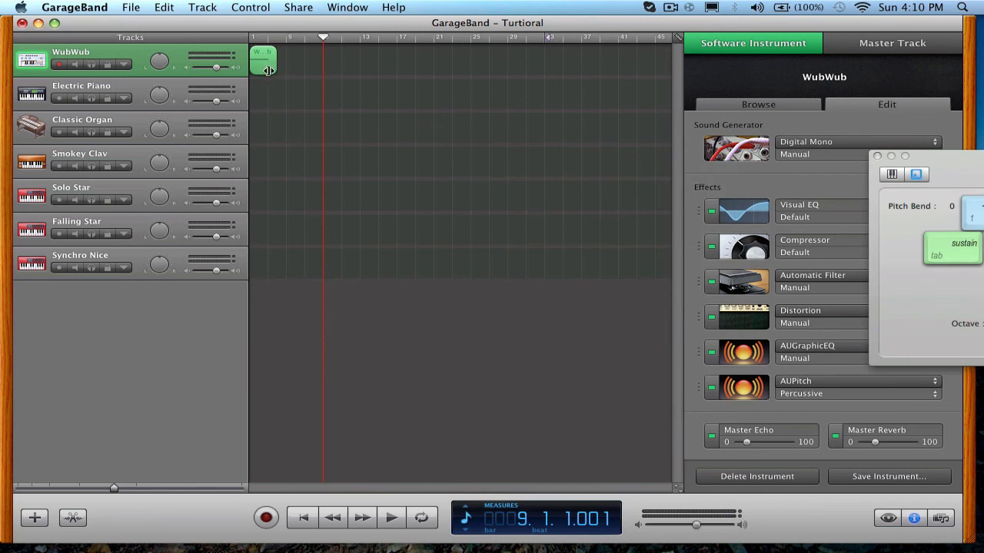
{"action": "left_click_drag", "start_coordinate": [268, 70], "coordinate": [268, 70]}
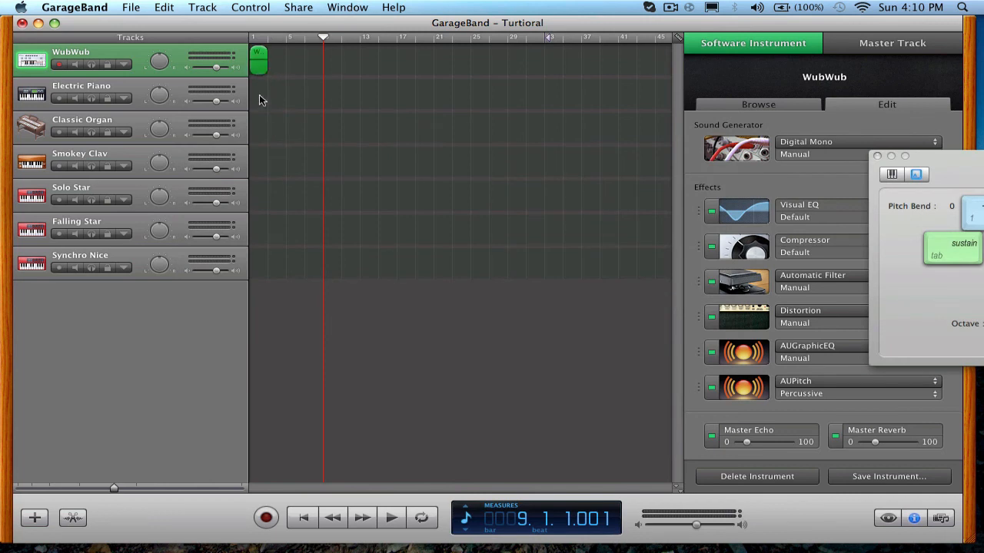
Play back the trimmed WubWub region from the beginning of the song.
{"action": "left_click", "coordinate": [309, 526]}
{"action": "key", "text": "space"}
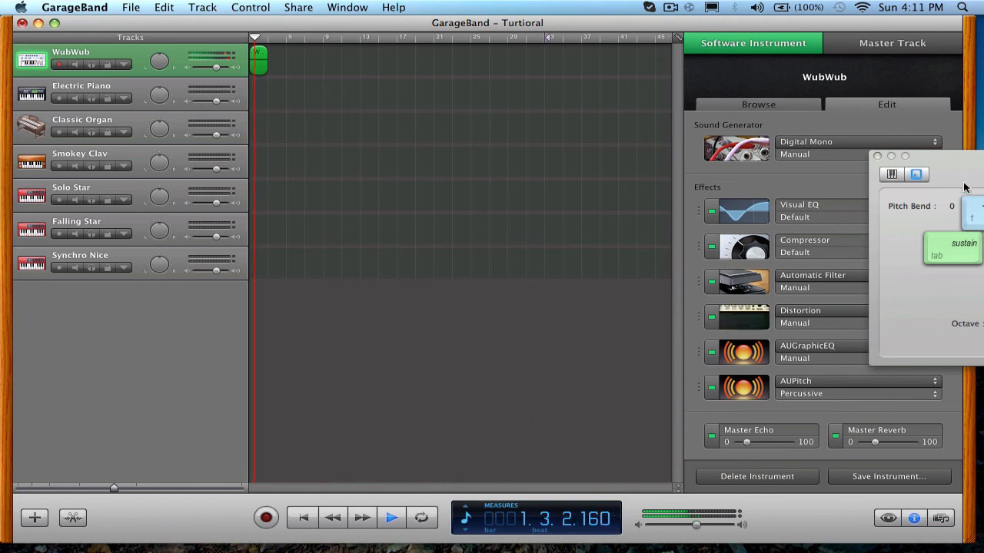
{"action": "key", "text": "space"}
Bring Musical Typing back over the tracks and record more notes onto the WubWub region from within measure 1.
{"action": "left_click_drag", "start_coordinate": [974, 163], "coordinate": [308, 119]}
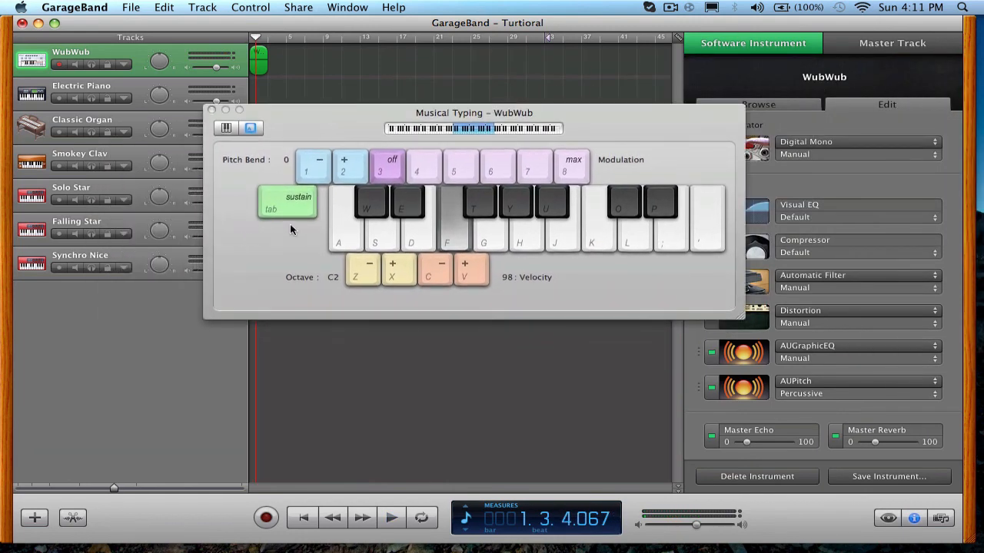
{"action": "left_click", "coordinate": [266, 519]}
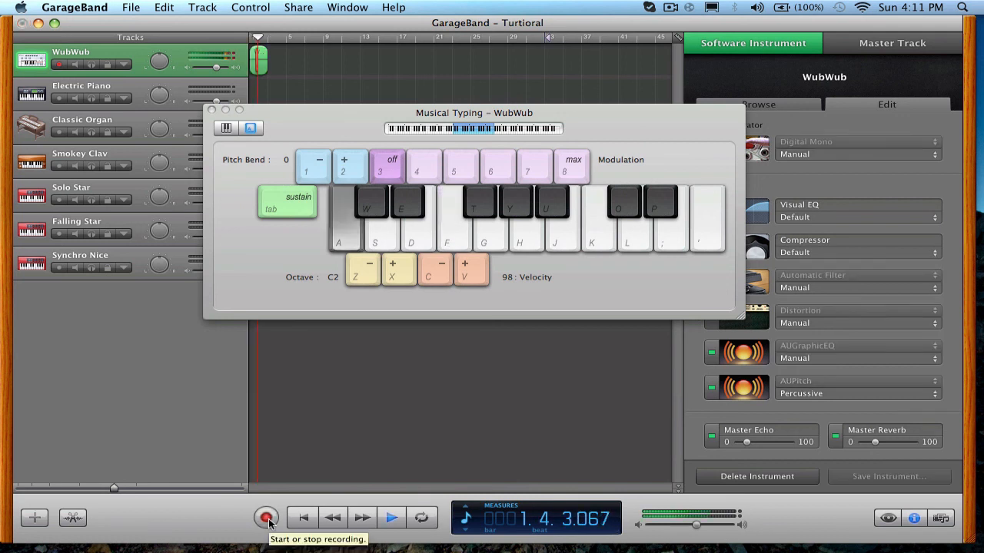
{"action": "key", "text": "a"}
{"action": "left_click", "coordinate": [267, 520]}
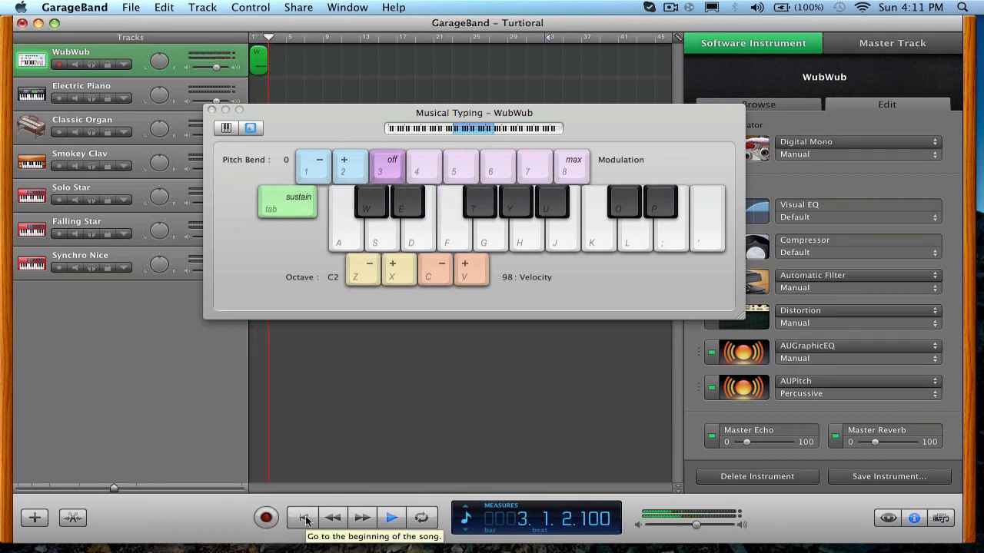
Play the song from the beginning and play a note along with the recorded WubWub region.
{"action": "left_click", "coordinate": [304, 518]}
{"action": "left_click", "coordinate": [399, 522]}
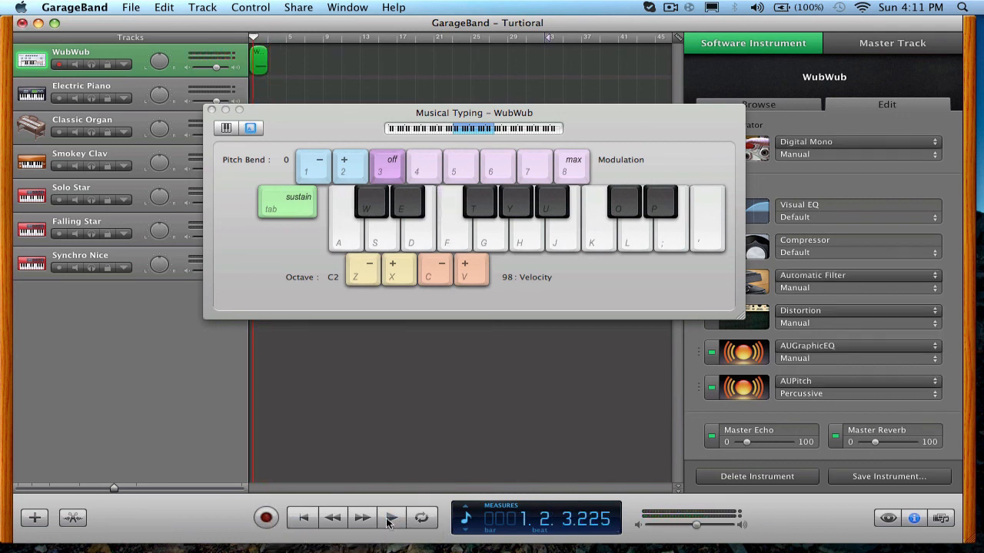
{"action": "left_click", "coordinate": [388, 521]}
{"action": "key", "text": "a"}
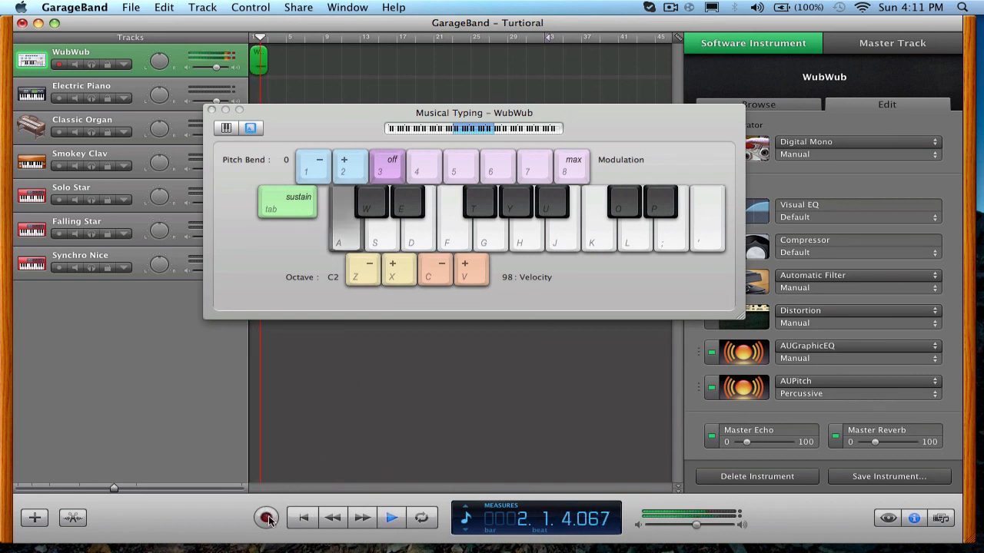
Record additional Musical Typing notes on the WubWub track during playback, adding a second region after the first.
{"action": "left_click", "coordinate": [267, 519]}
{"action": "key", "text": "a"}
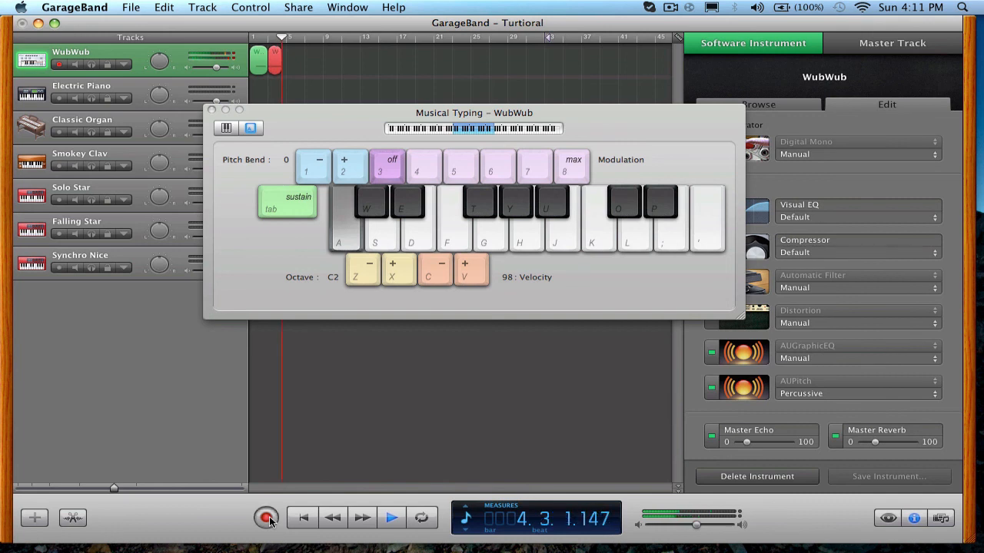
{"action": "key", "text": "f"}
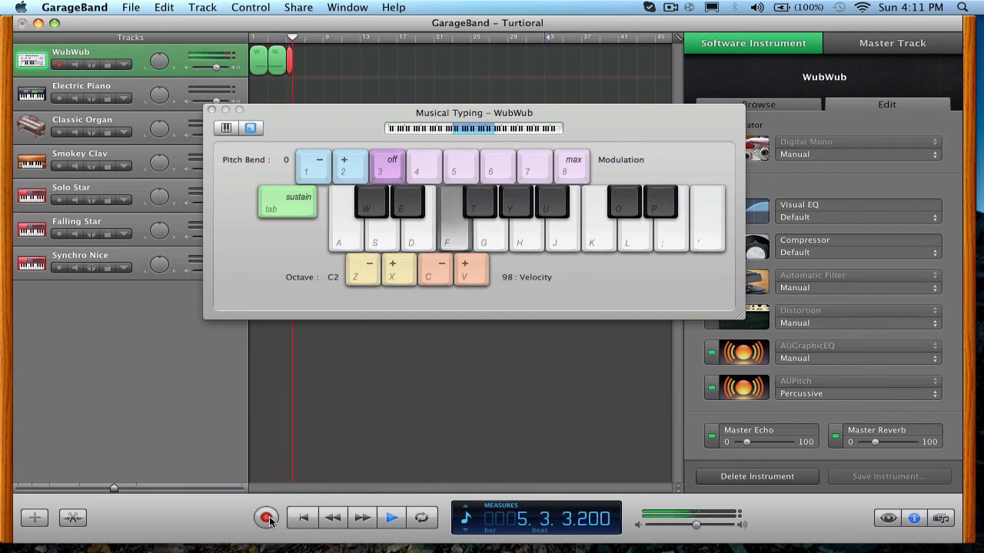
{"action": "left_click", "coordinate": [267, 518]}
{"action": "key", "text": "d"}
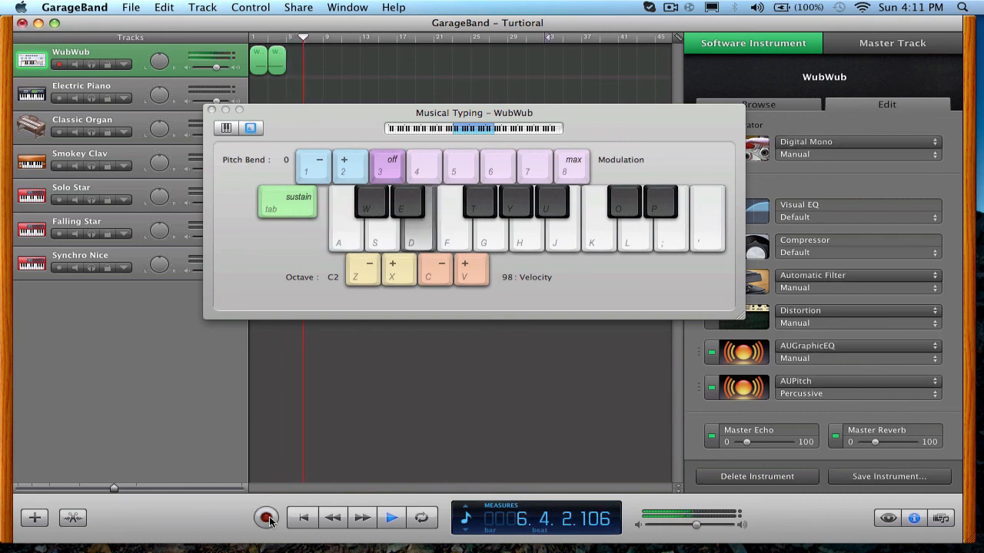
{"action": "key", "text": "space"}
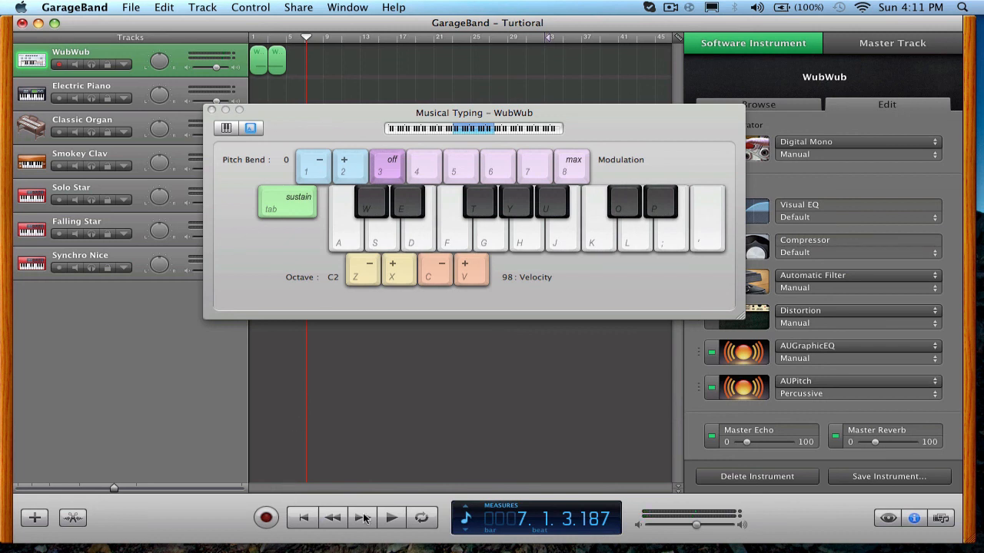
Play back both WubWub regions from the start of the song while playing notes along, and stop in measure 3.
{"action": "left_click", "coordinate": [390, 518]}
{"action": "left_click", "coordinate": [368, 524]}
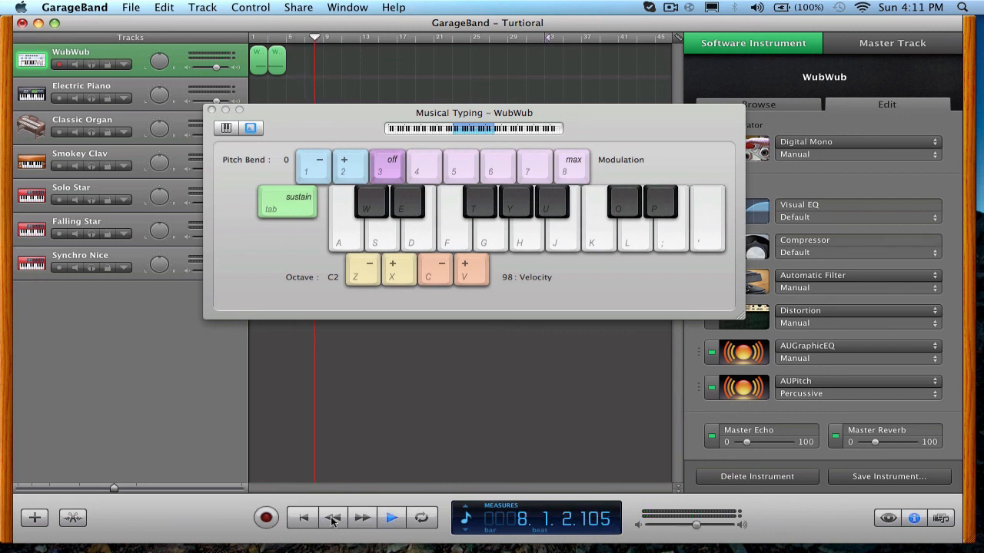
{"action": "left_click", "coordinate": [334, 521]}
{"action": "left_click", "coordinate": [310, 520]}
{"action": "key", "text": "a"}
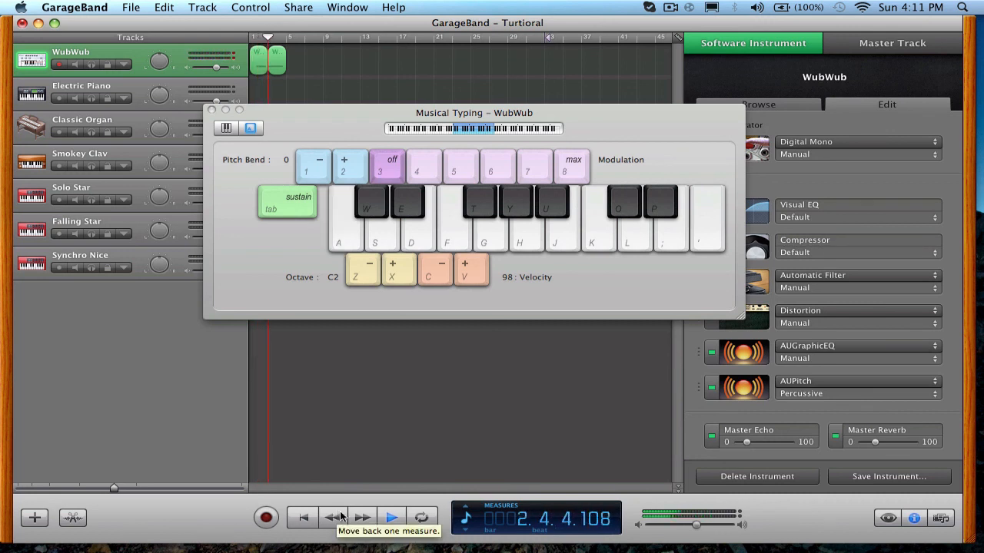
{"action": "key", "text": "a"}
{"action": "left_click", "coordinate": [390, 519]}
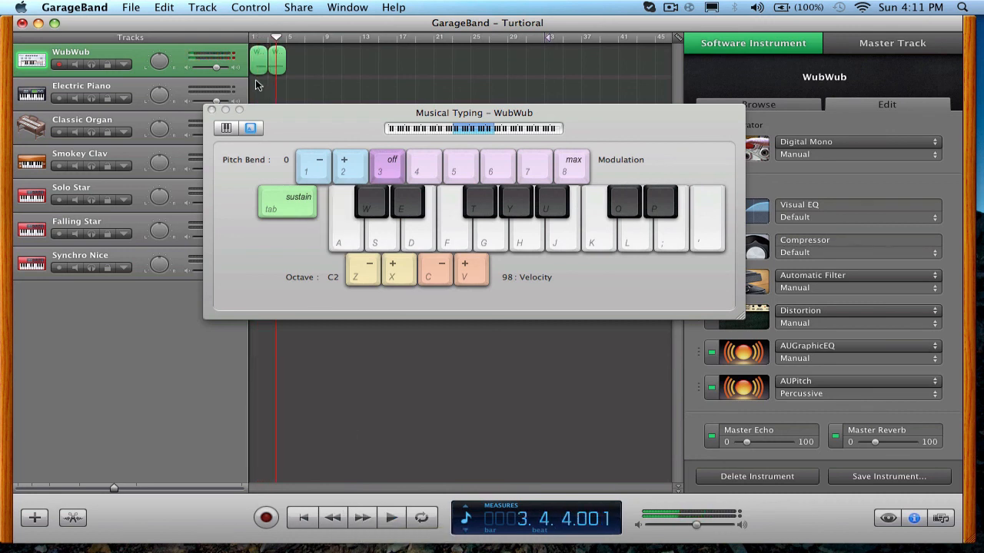
Close the Musical Typing window, the Turtioral project and the new-project chooser.
{"action": "left_click", "coordinate": [212, 110]}
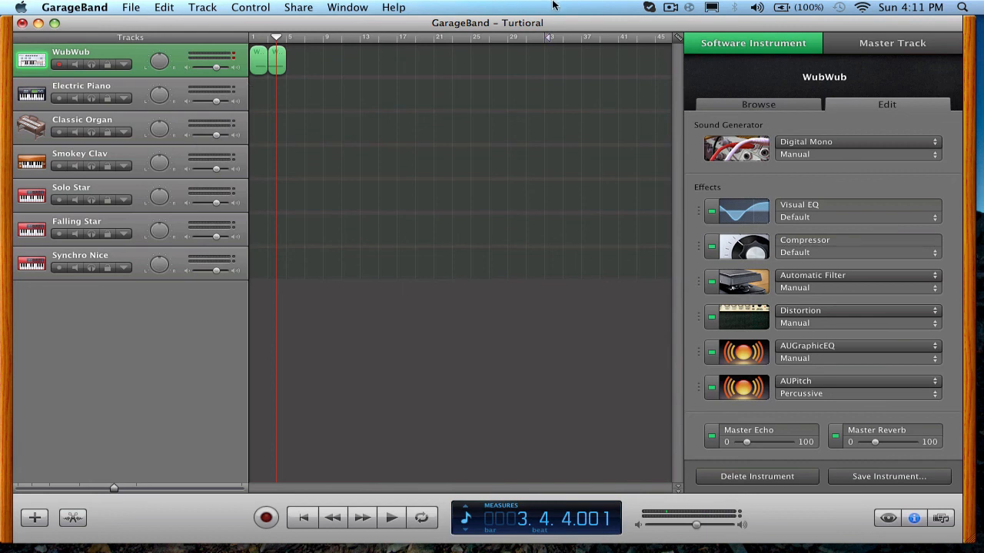
{"action": "left_click", "coordinate": [670, 7]}
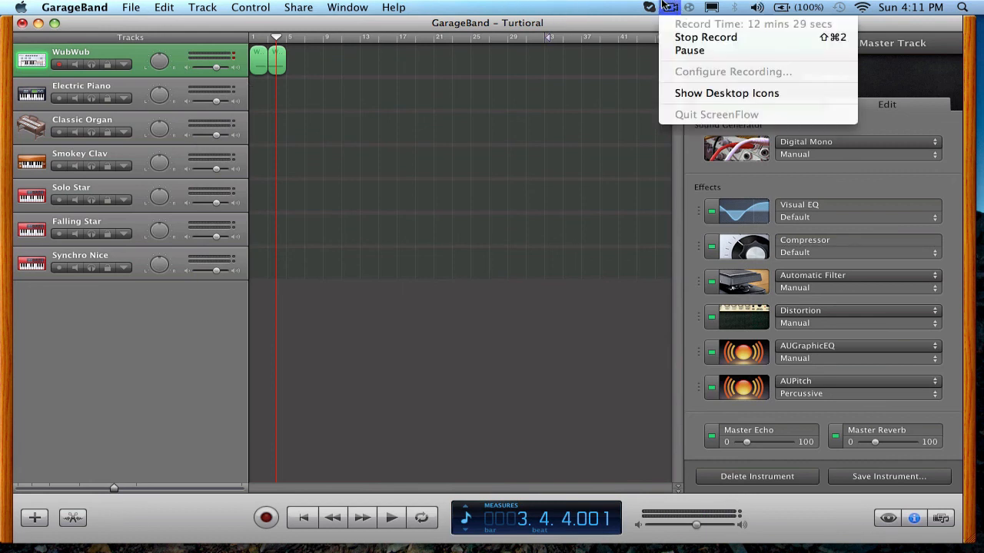
{"action": "left_click", "coordinate": [367, 181]}
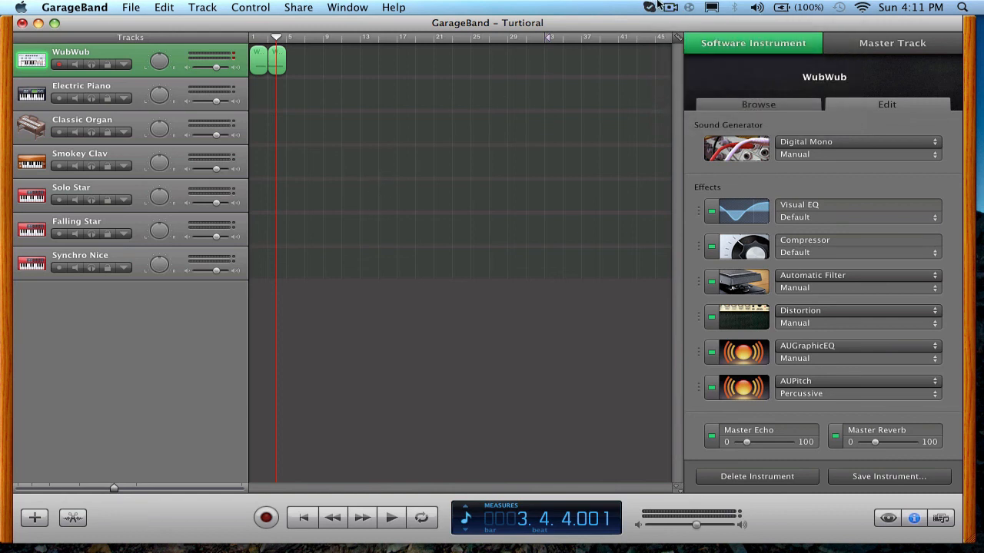
{"action": "left_click", "coordinate": [22, 24]}
{"action": "left_click", "coordinate": [433, 103]}
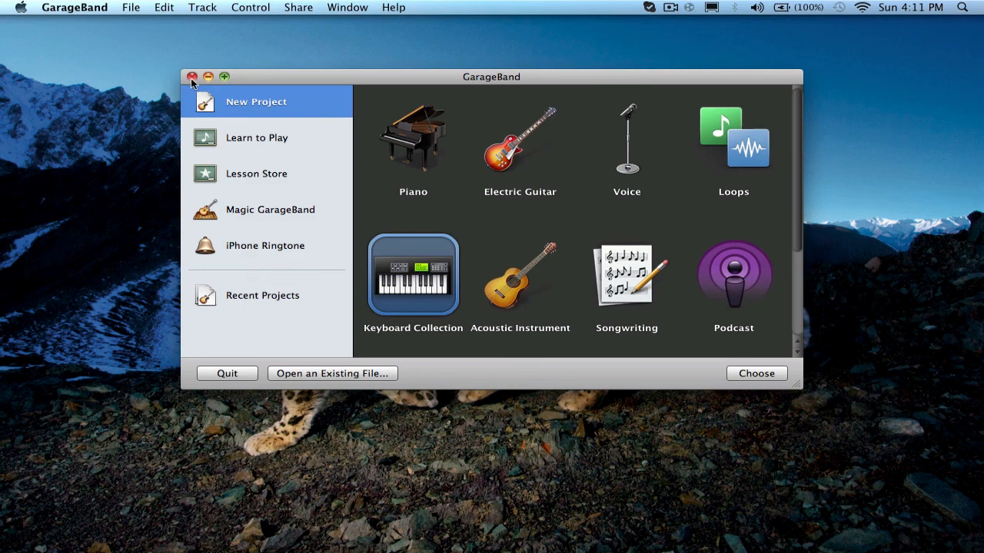
{"action": "left_click", "coordinate": [192, 77]}
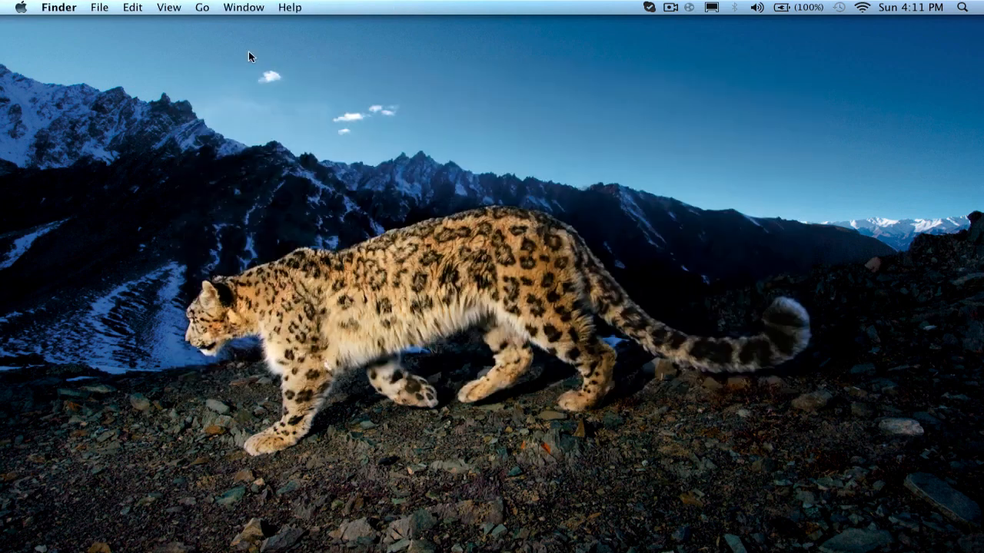
{"action": "left_click", "coordinate": [667, 6]}
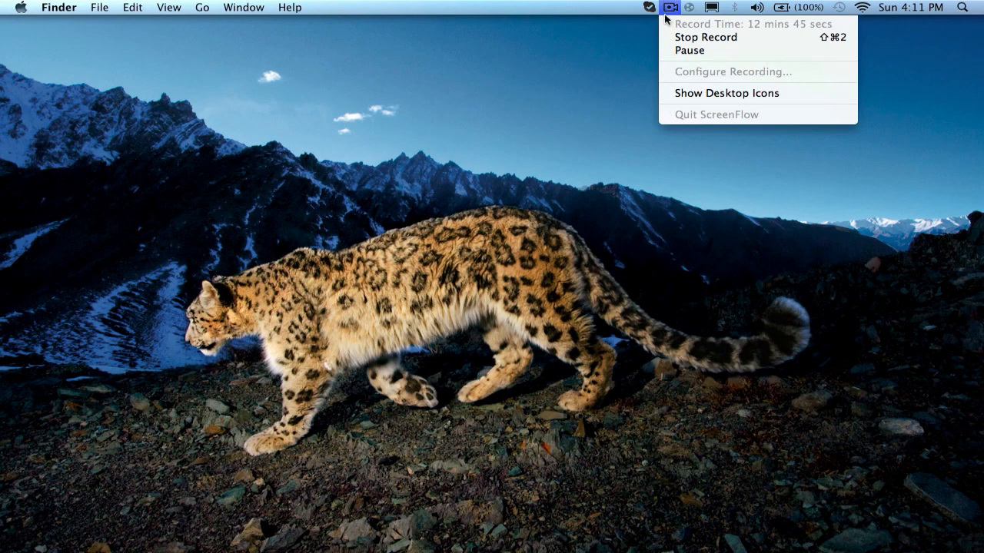